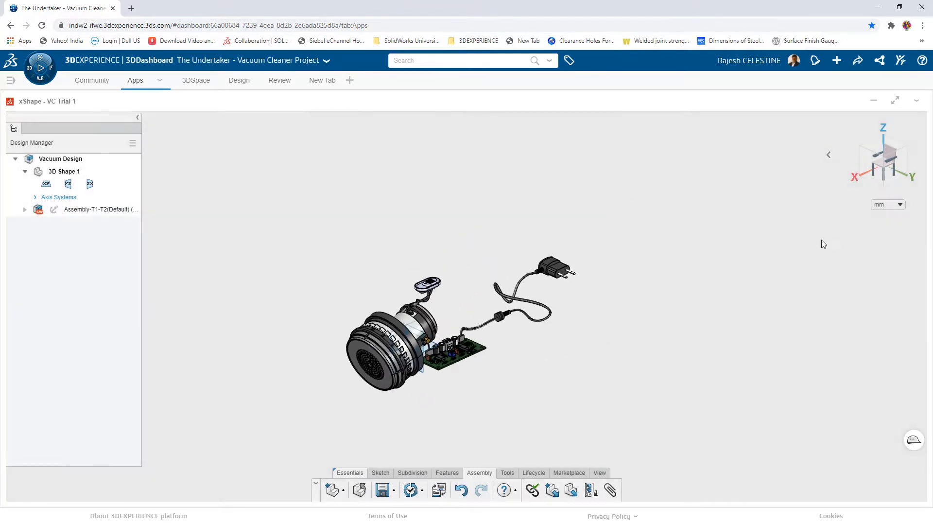
click(881, 175)
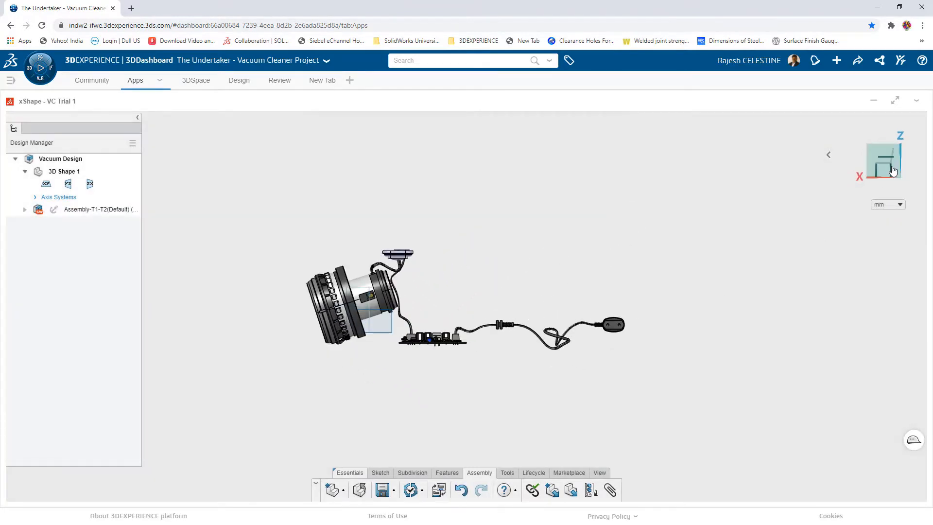
click(888, 147)
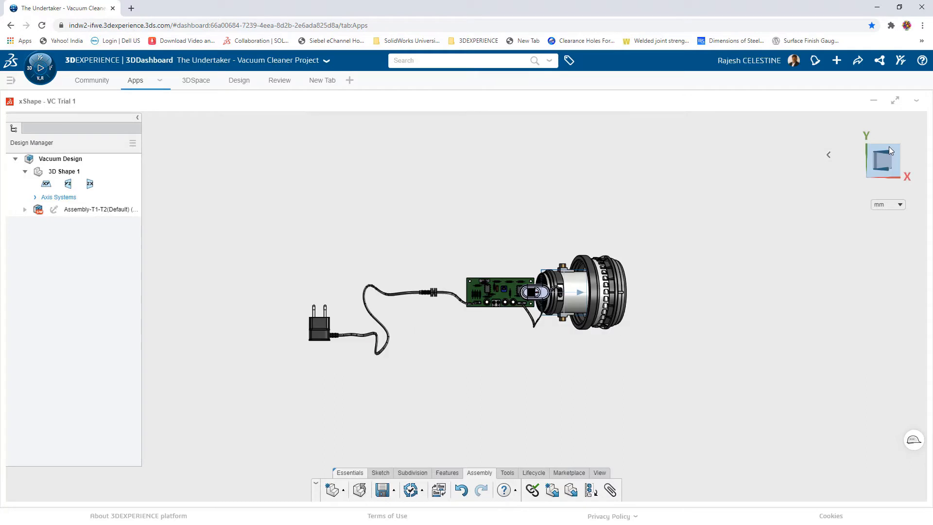
click(830, 154)
click(770, 154)
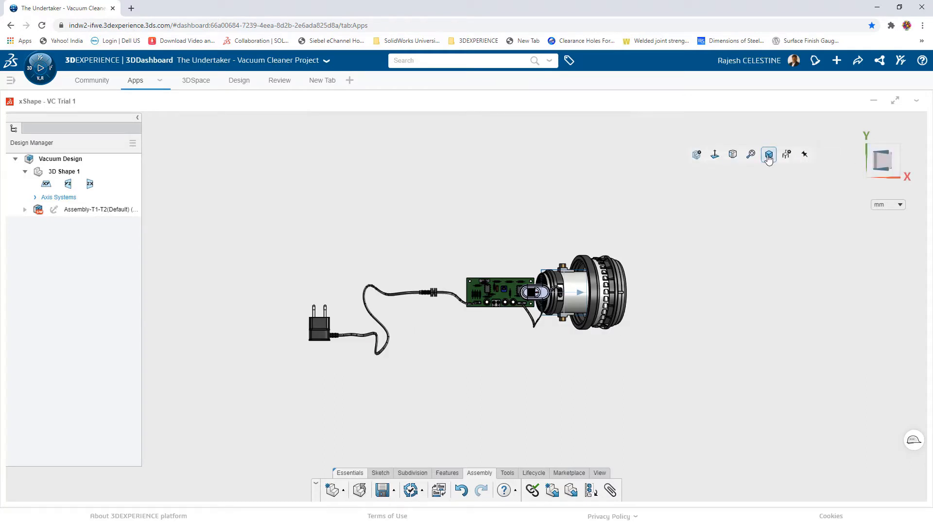
Insert a new component named Body Concept into the vacuum assembly, placed at the origin and opened for editing.
click(552, 491)
text(Body Concept)
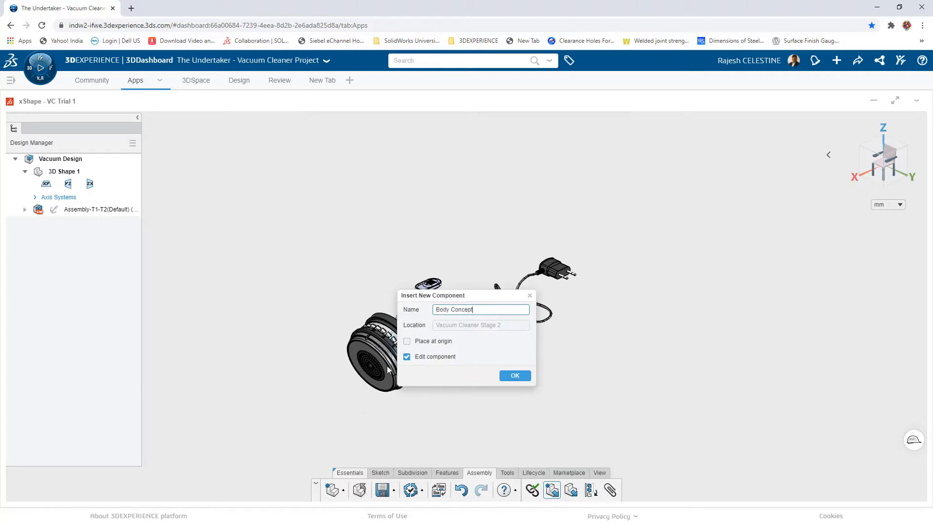
click(407, 342)
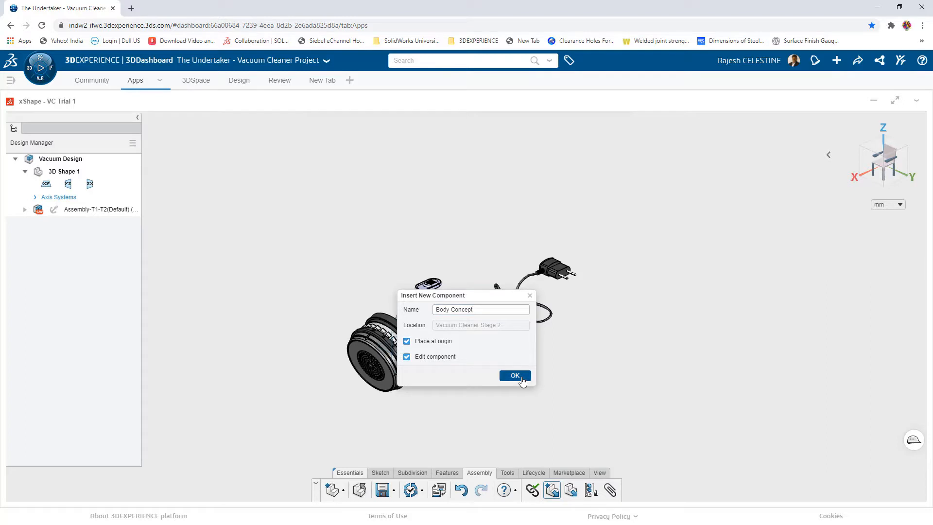
click(521, 378)
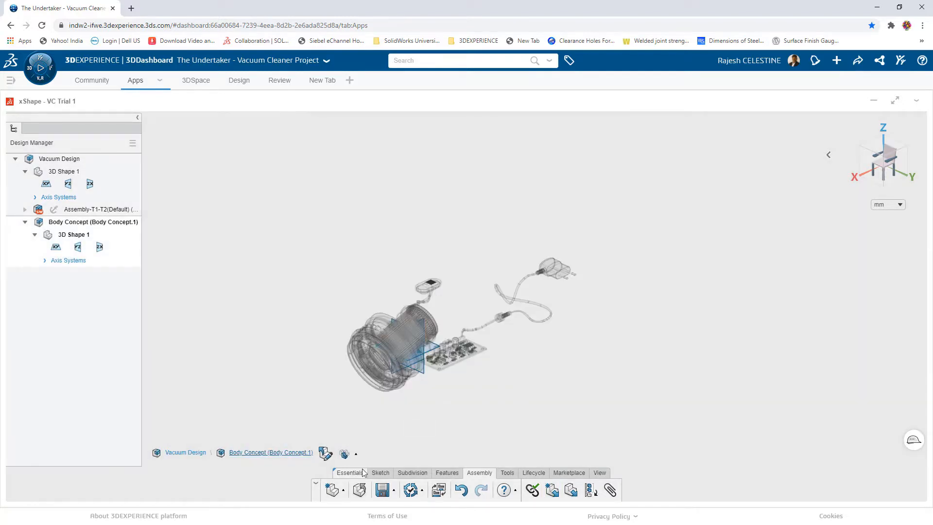
Insert the picture Front.JPG on the zx plane of the Body Concept component.
click(506, 474)
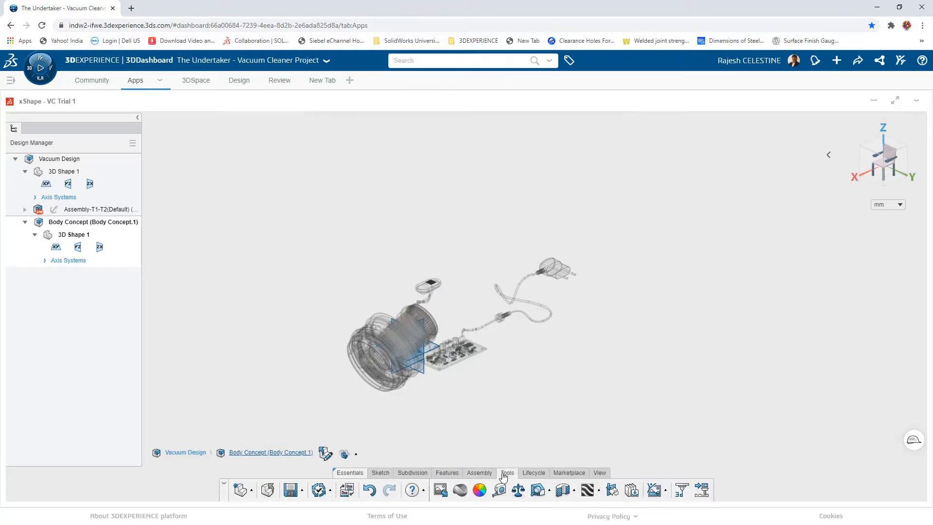
click(440, 491)
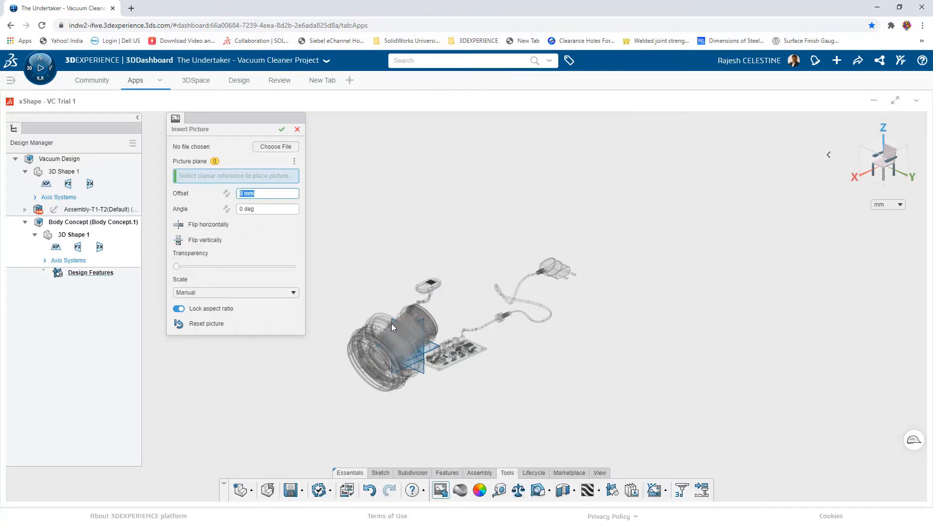
click(284, 147)
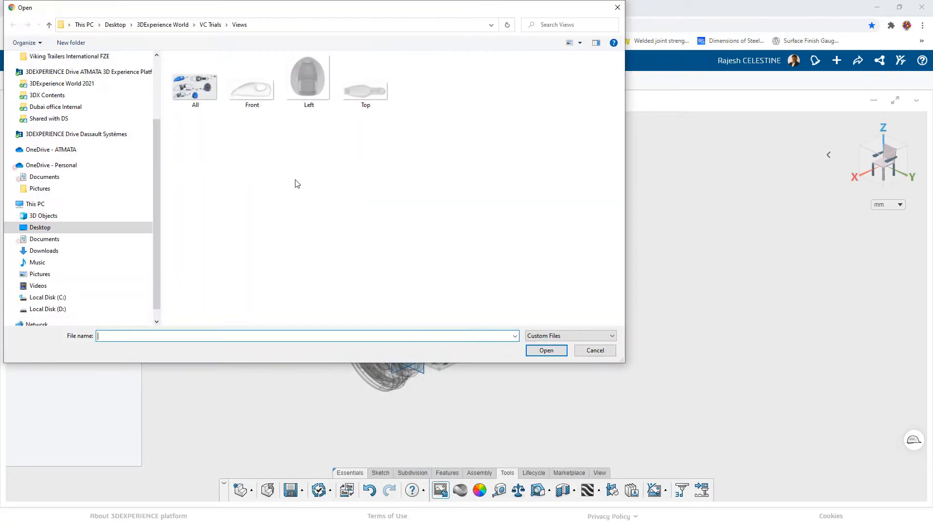
click(257, 87)
click(535, 351)
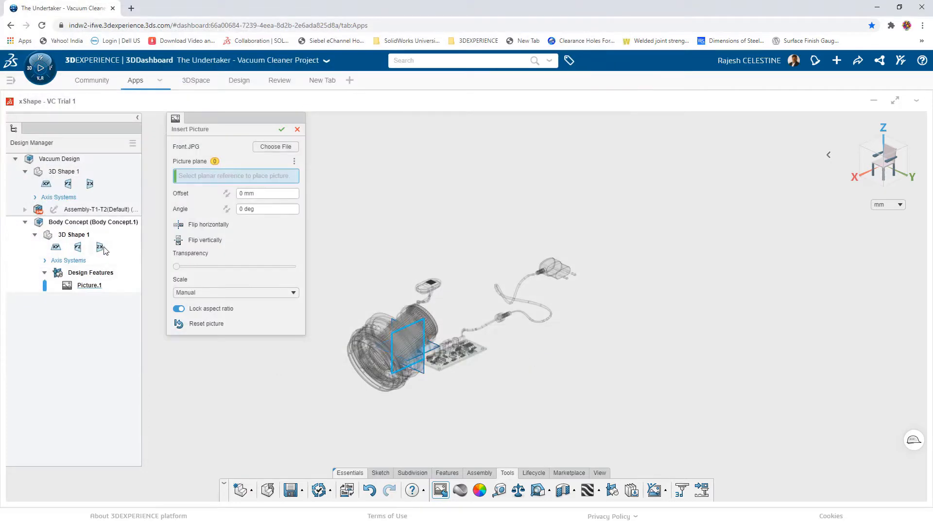
click(101, 247)
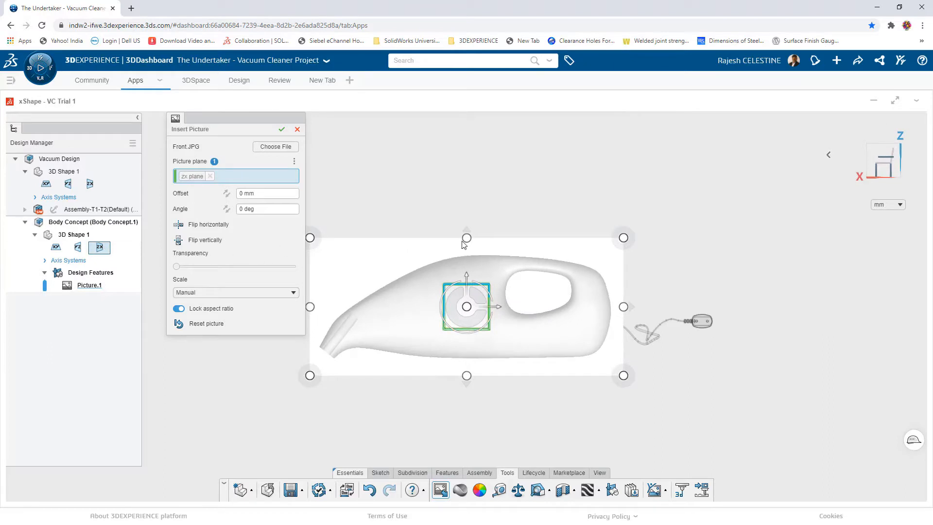
Make the front picture semi-transparent, raise it about 5 mm, and scale it down slightly to fit around the internal parts.
drag(176, 267, 225, 269)
scroll(524, 304, up, 2)
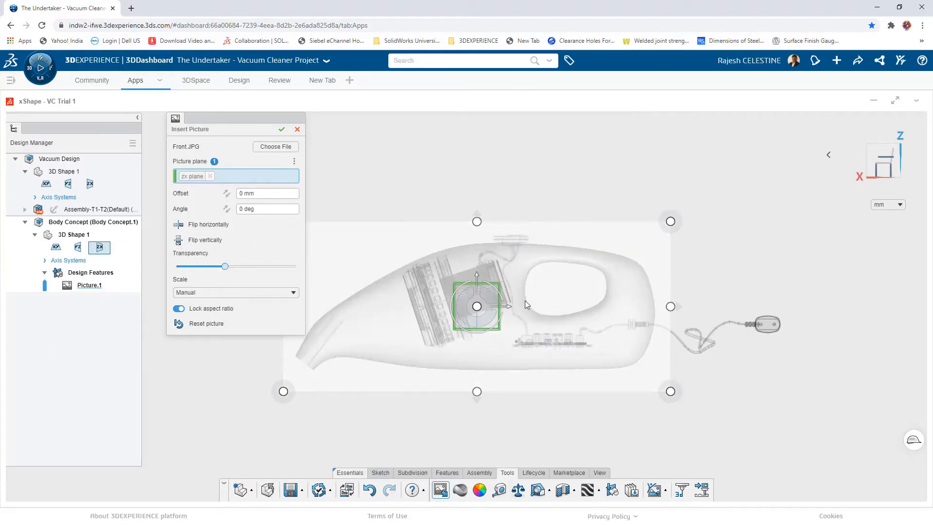
drag(470, 283, 476, 275)
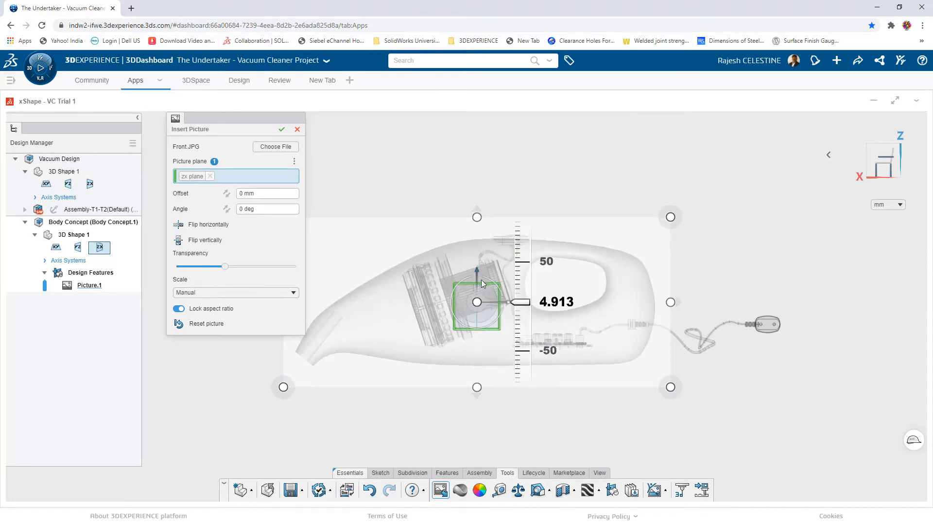
drag(679, 305, 662, 303)
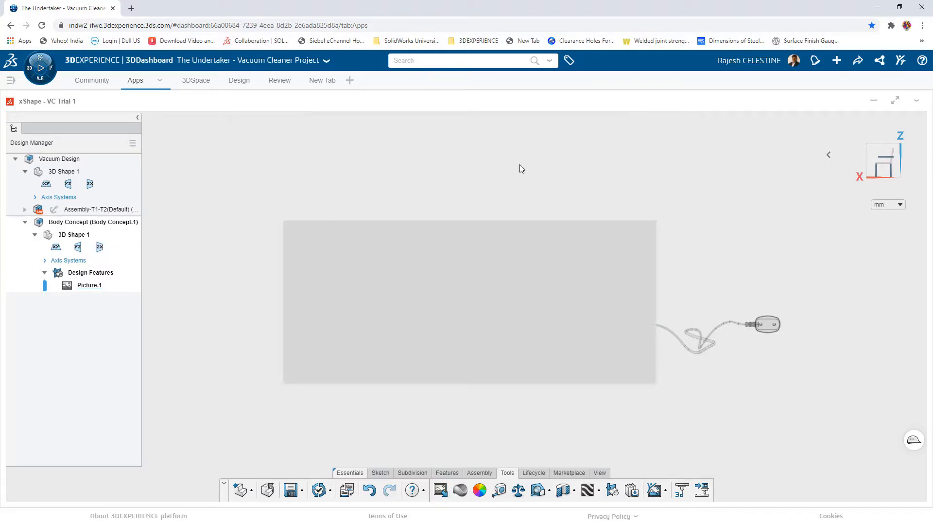
Insert the picture Top.JPG on the xy plane of the Body Concept component.
click(441, 490)
click(276, 147)
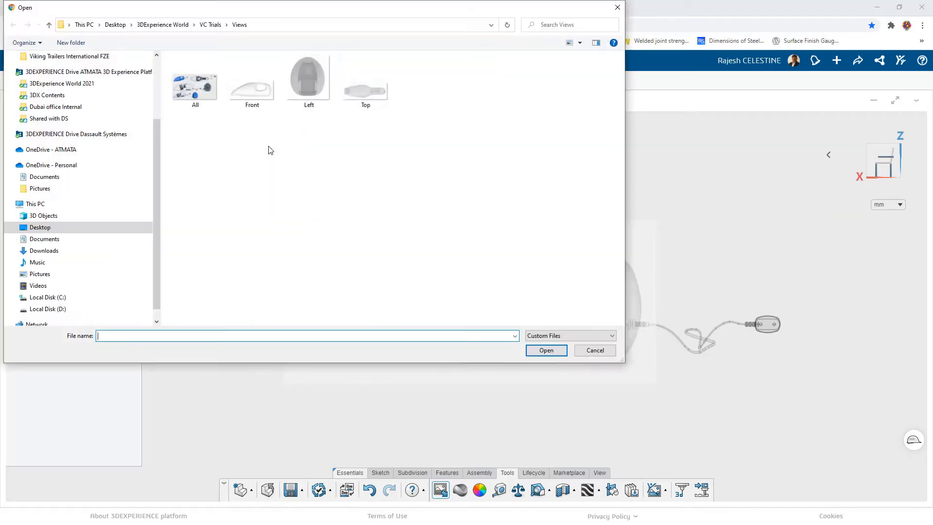
click(367, 92)
key(Return)
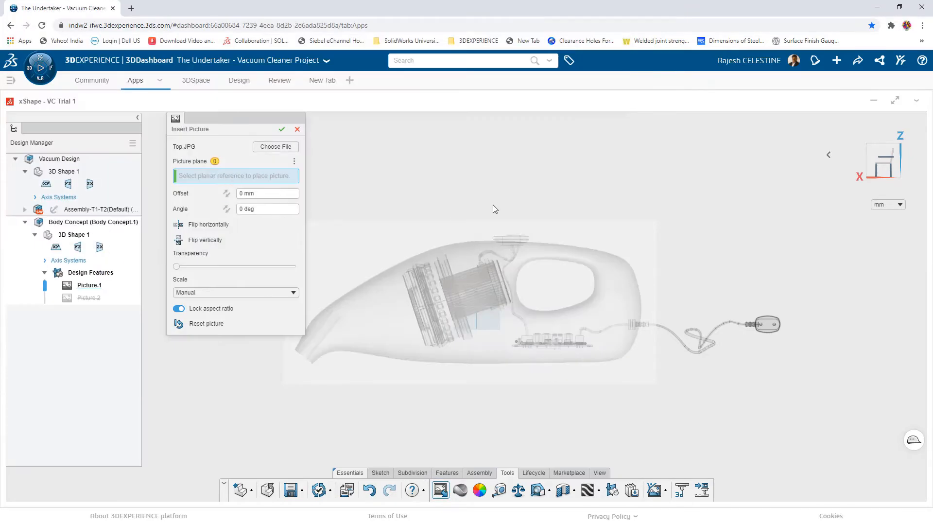
click(488, 333)
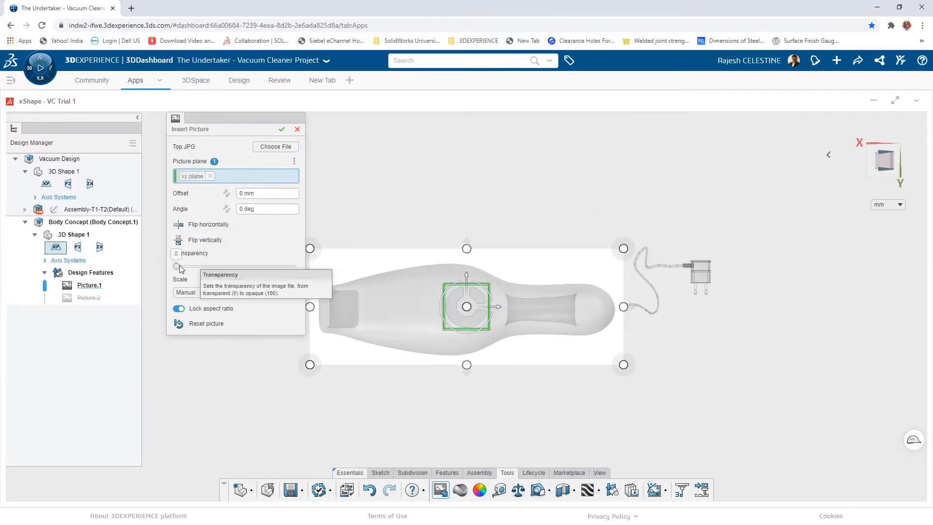
Make the top picture semi-transparent, shift it about 4 mm sideways to centre it over the assembly, and accept it.
drag(178, 266, 230, 267)
middle_drag(680, 350, 626, 298)
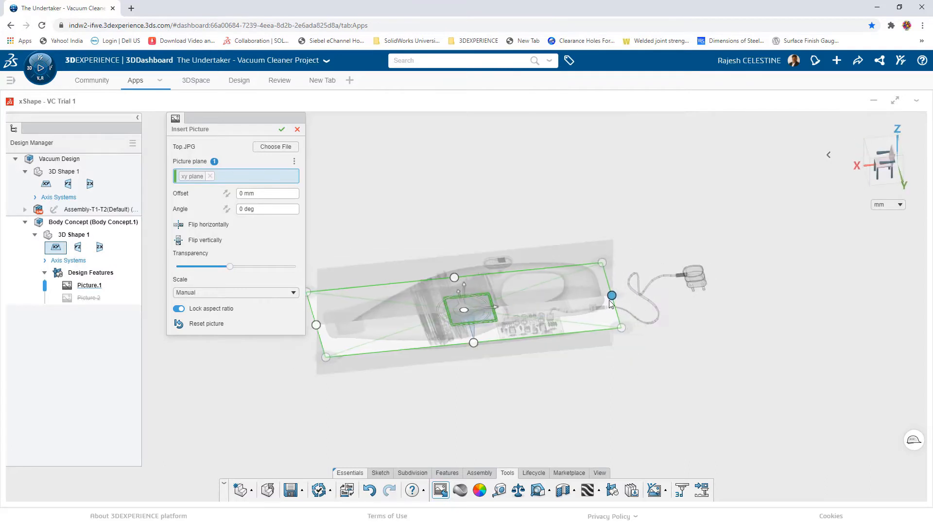
scroll(612, 304, up, 5)
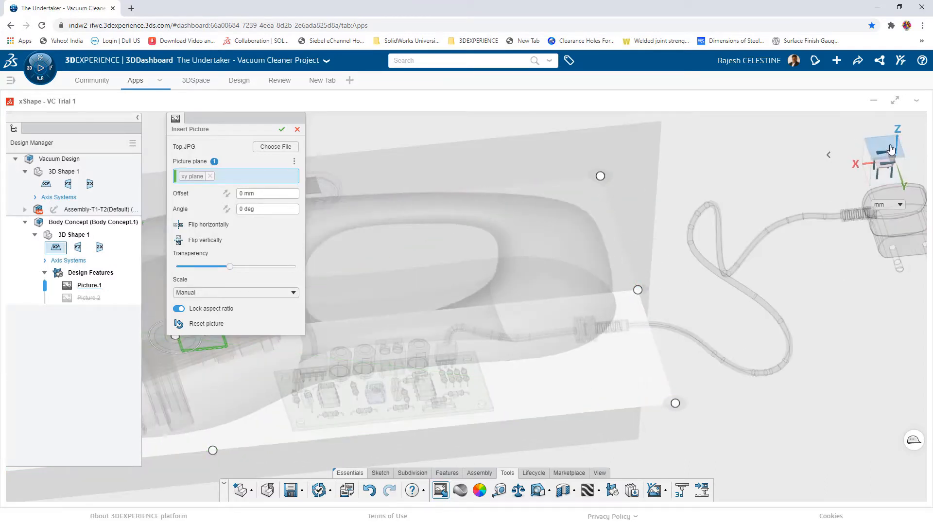
click(891, 149)
scroll(494, 332, up, 3)
drag(497, 324, 498, 328)
mouse_move(829, 155)
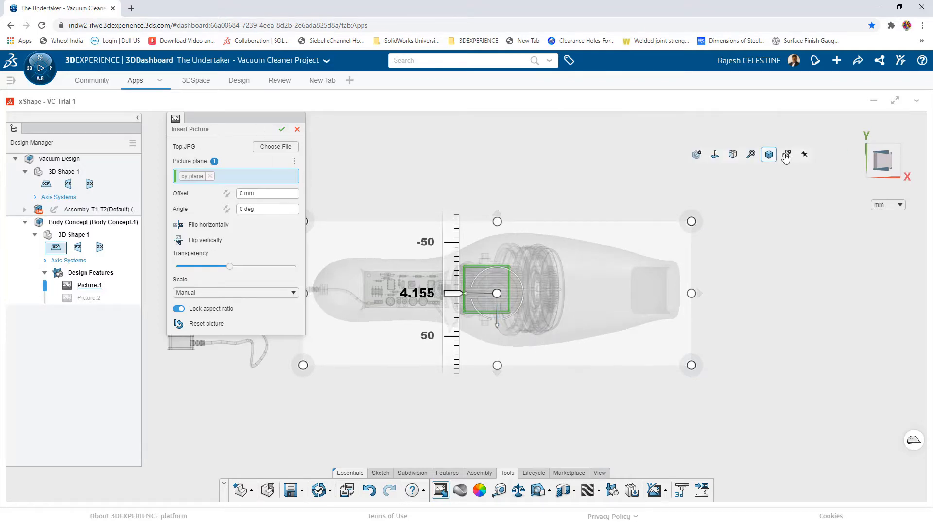
click(733, 154)
scroll(476, 314, up, 3)
middle_drag(474, 311, 369, 232)
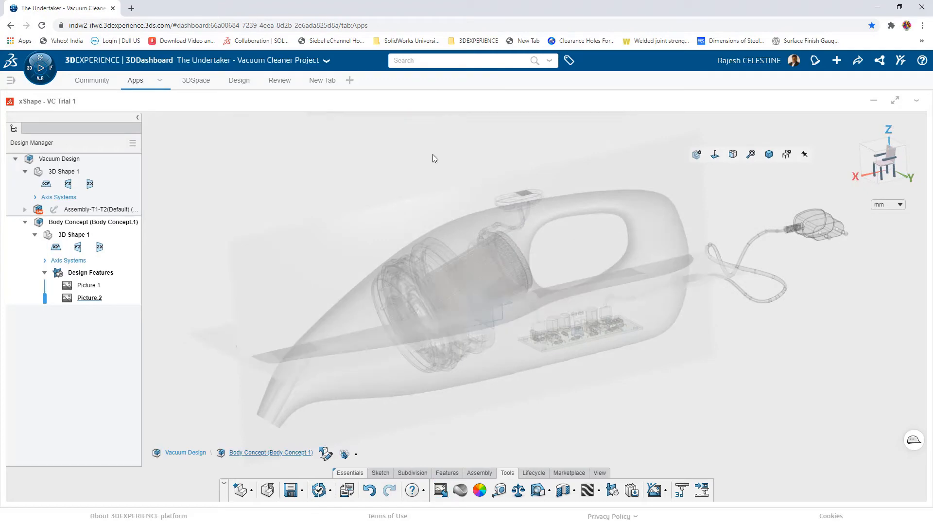
click(733, 155)
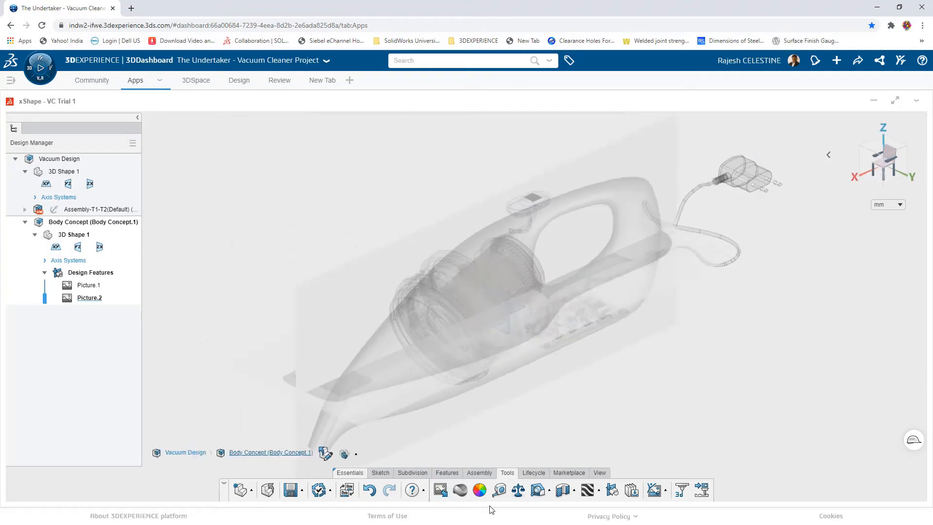
Add a QuadBall subdivision primitive centred on the origin inside the vacuum cleaner outline.
click(411, 474)
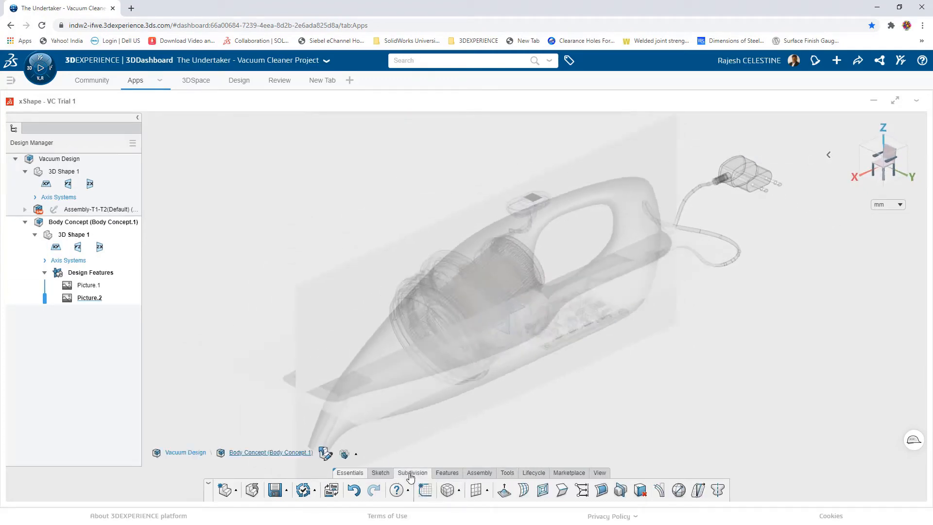
click(460, 492)
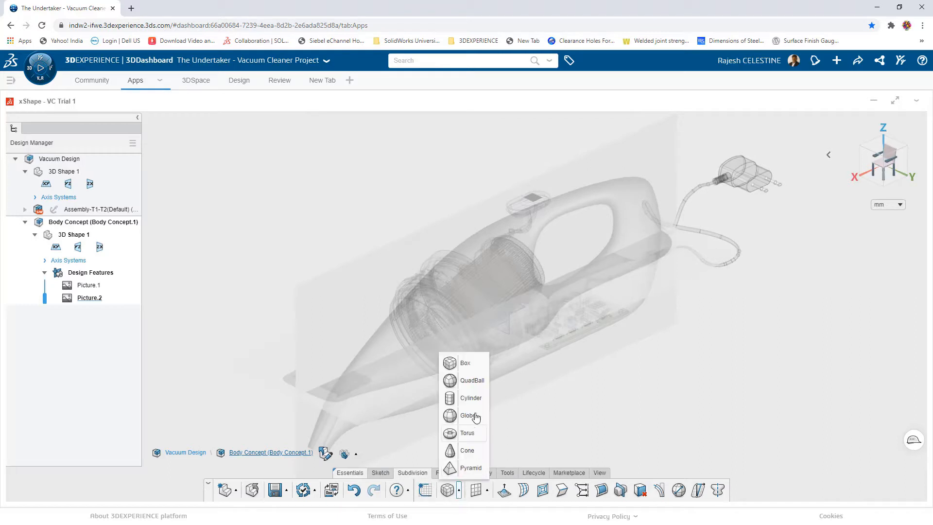
click(473, 381)
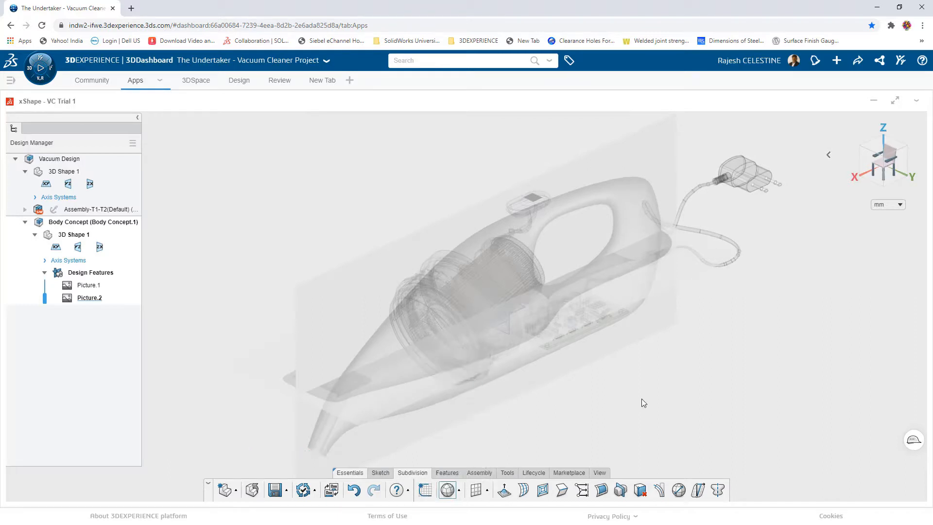
click(692, 395)
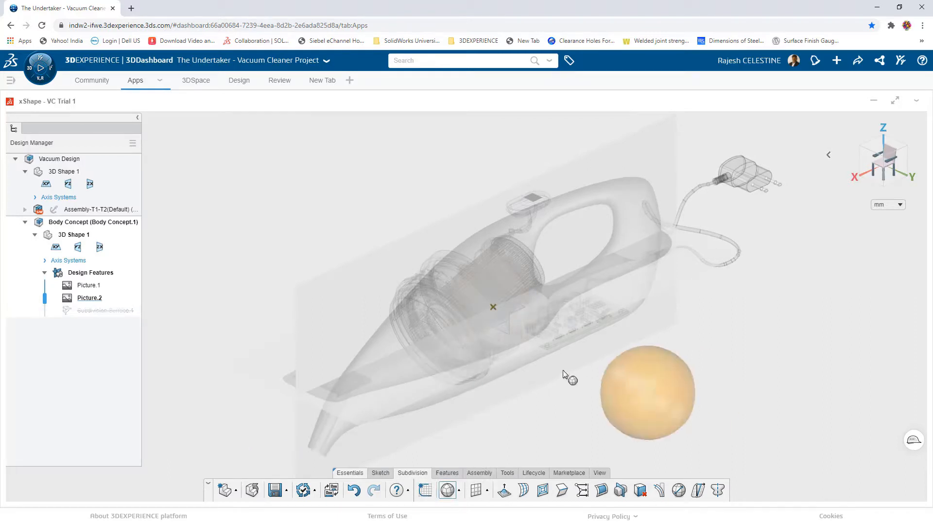
click(492, 306)
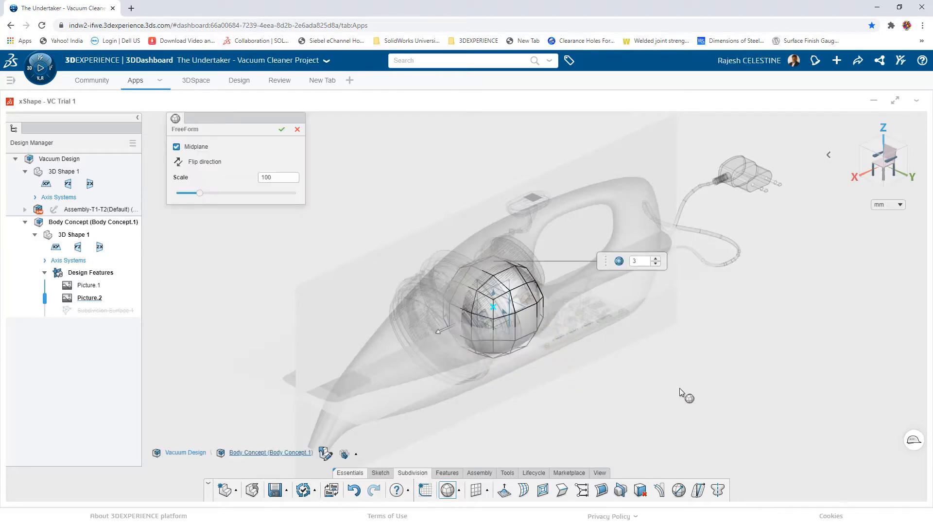
Set the QuadBall to 2 divisions and a scale of 216 to match the body height in the front picture, and accept it.
click(898, 163)
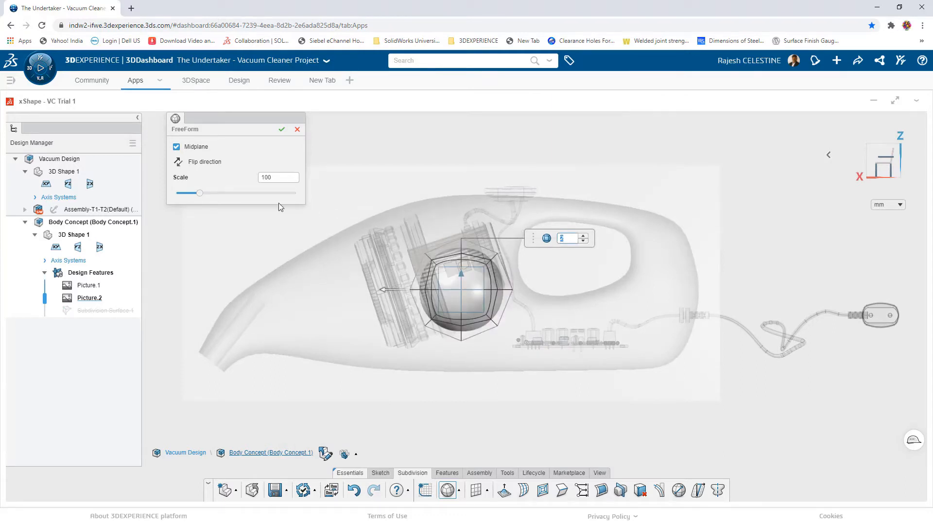
mouse_move(208, 194)
drag(202, 197, 230, 197)
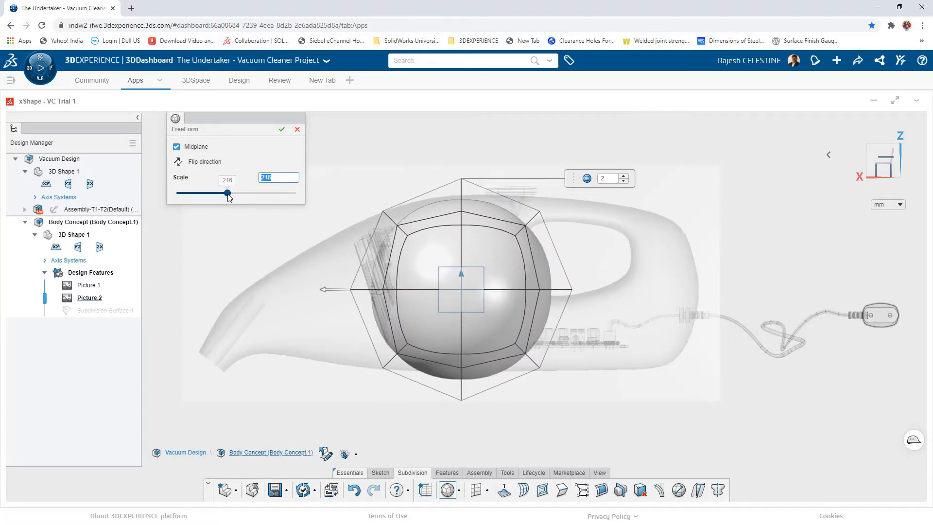
click(281, 129)
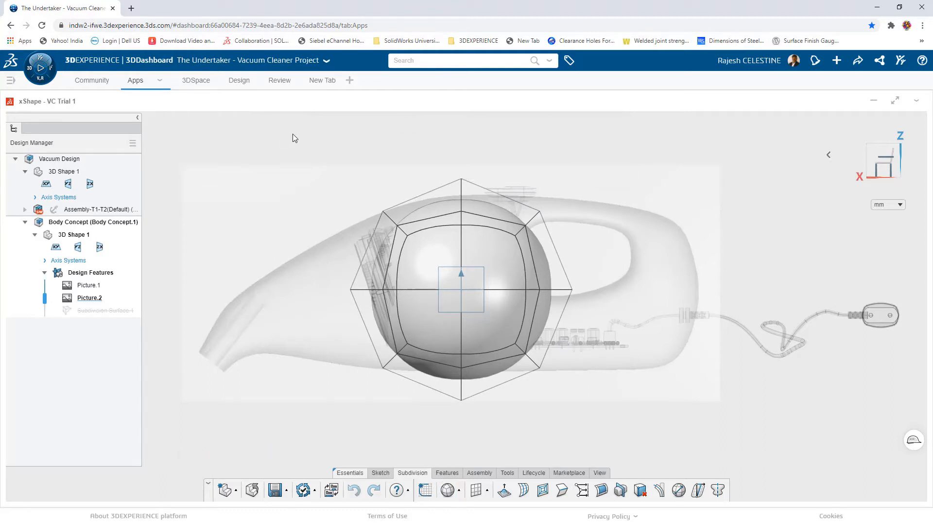
Stretch the QuadBall's handle-side control points about 113 mm toward the rear of the pictured body, and make the surface semi-transparent.
drag(481, 416, 574, 163)
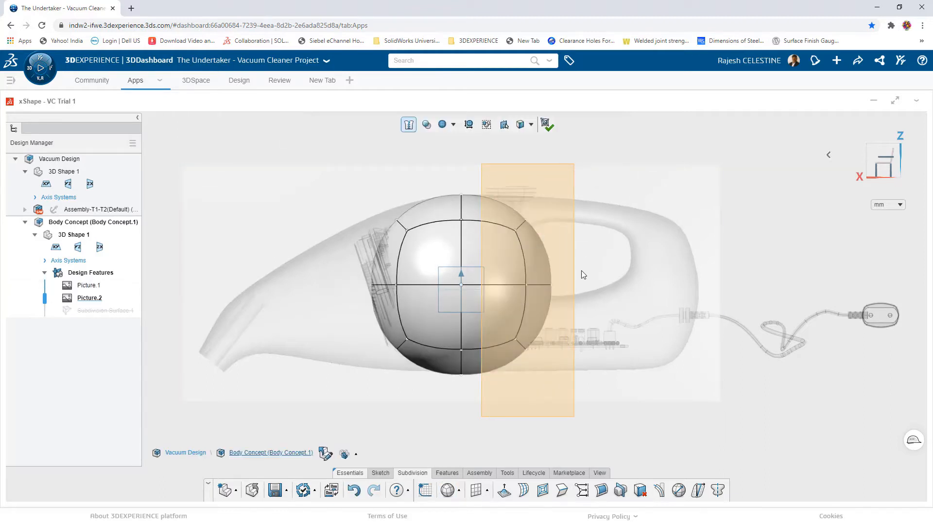
drag(566, 283, 701, 291)
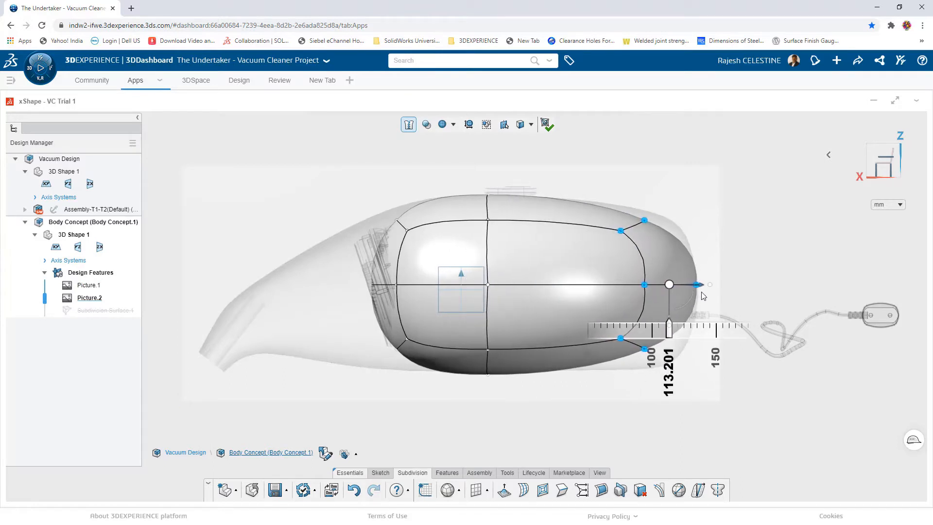
click(790, 280)
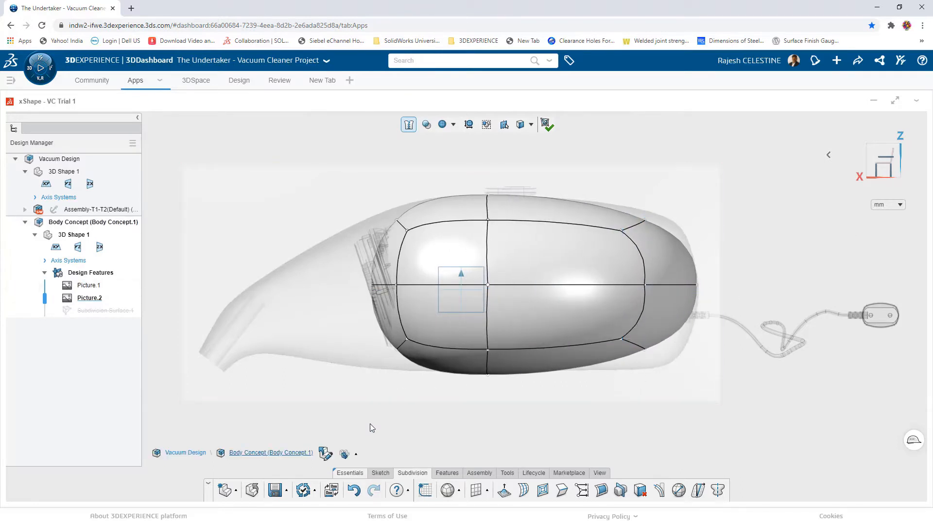
click(426, 125)
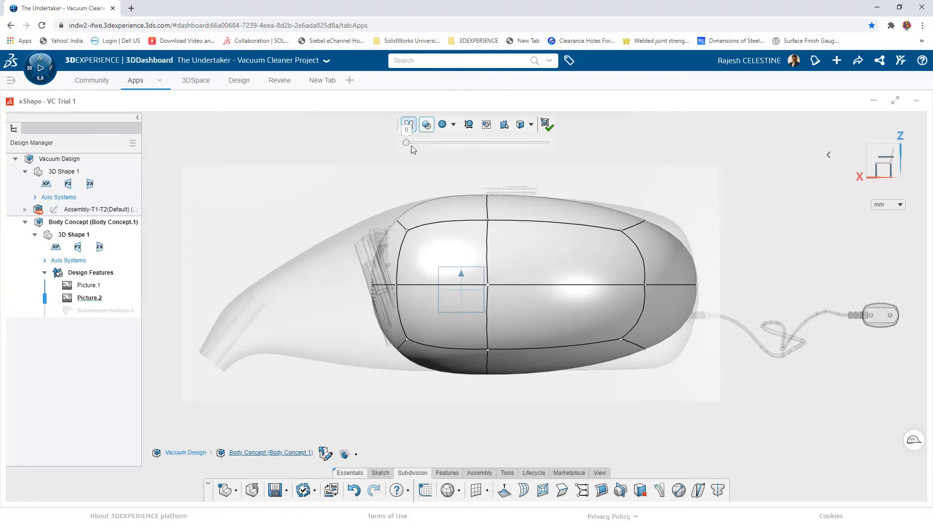
drag(414, 145, 422, 146)
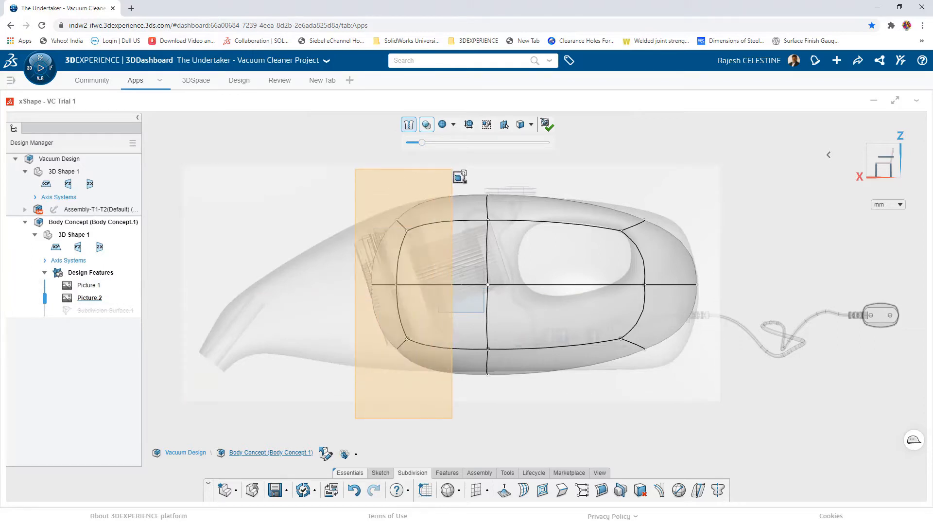
Stretch the QuadBall's nose-side control points about 96 mm toward the nozzle, and insert an edge loop between the nose and the middle.
click(402, 299)
drag(366, 290, 243, 293)
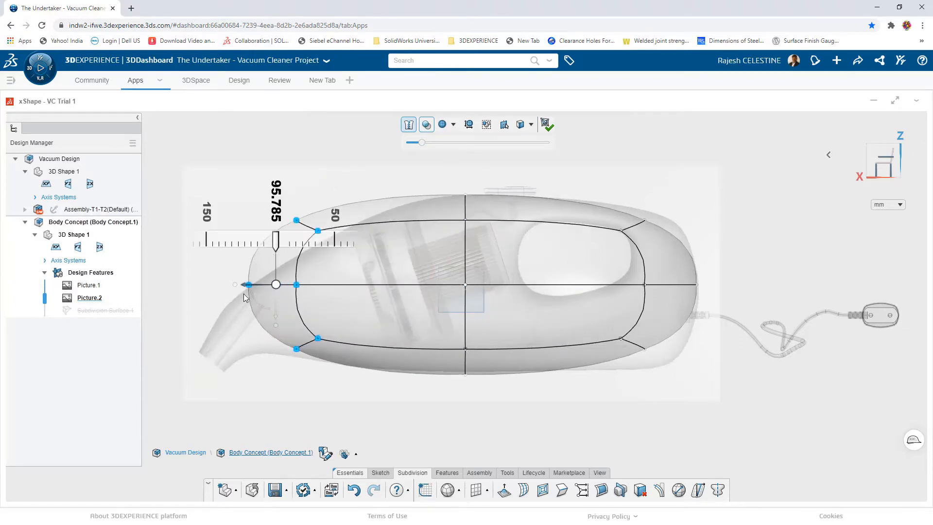
click(525, 490)
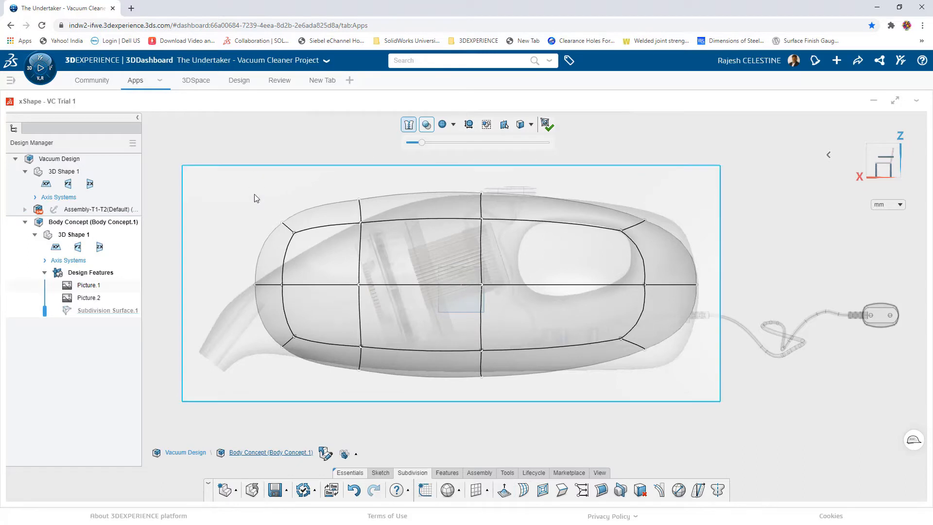
Lower the middle points of the nose tip slightly, and shift all nose-side control points farther toward the nozzle using XYZ manipulator orientation.
click(268, 284)
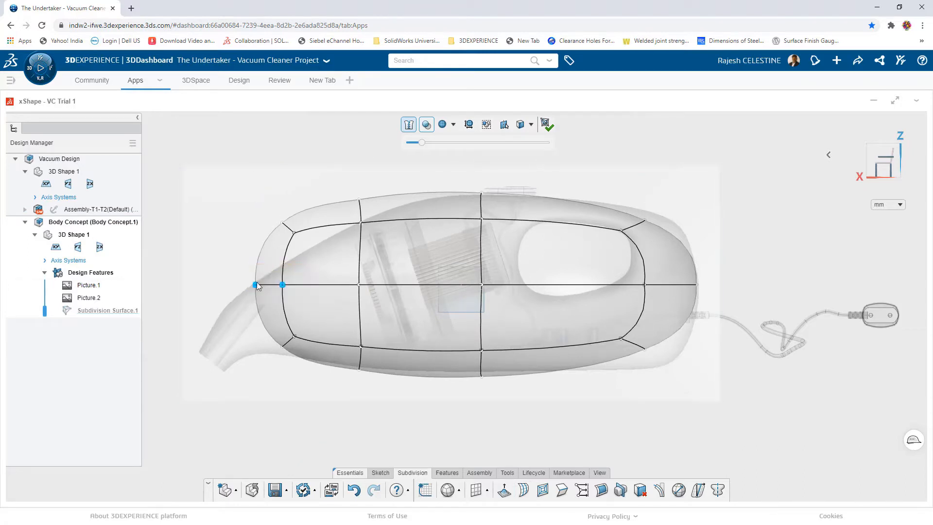
drag(272, 260, 268, 291)
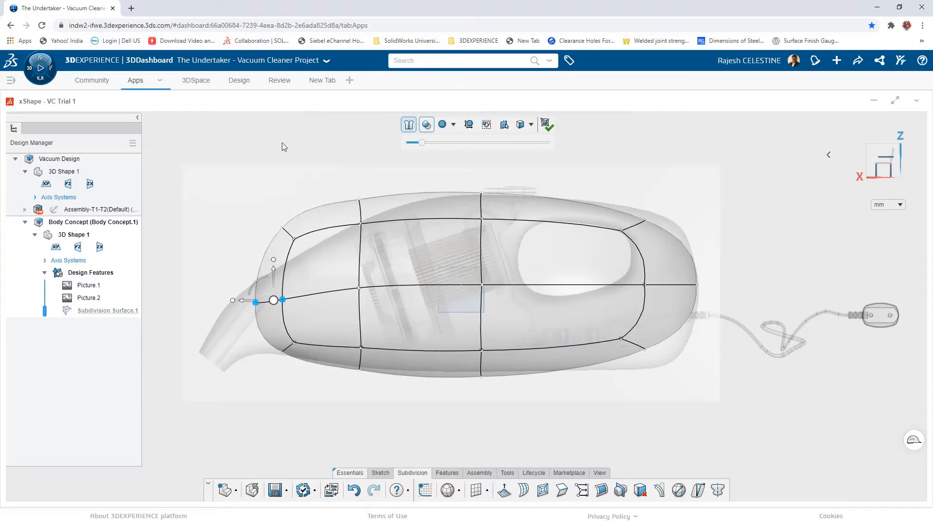
click(229, 137)
drag(229, 136, 419, 396)
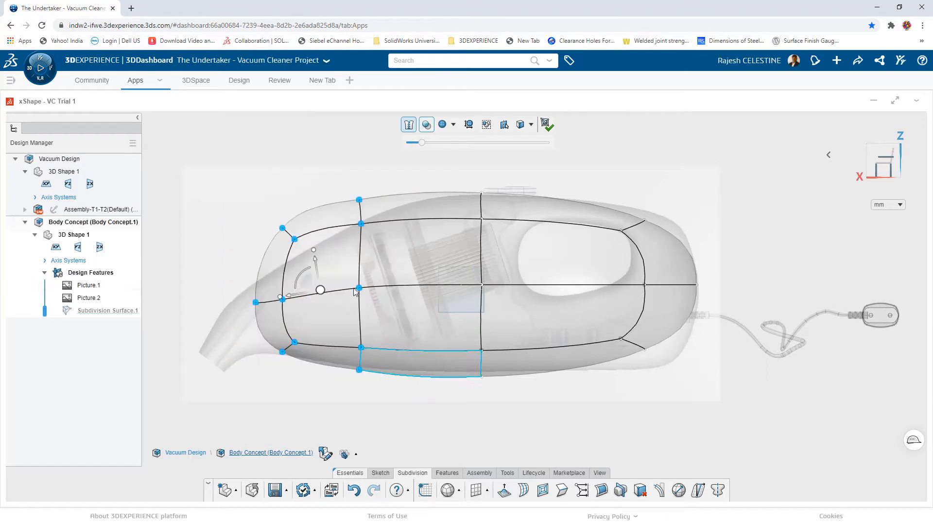
click(320, 291)
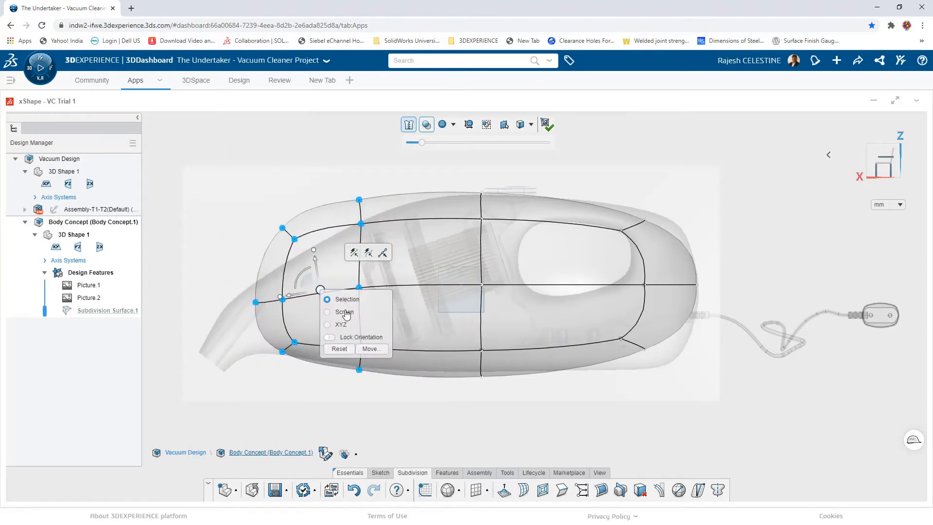
click(327, 325)
drag(301, 291, 280, 292)
click(283, 142)
Line-align the upper nose-side control points along the sloping top edge of the pictured body, and accept the alignment.
drag(217, 152, 400, 267)
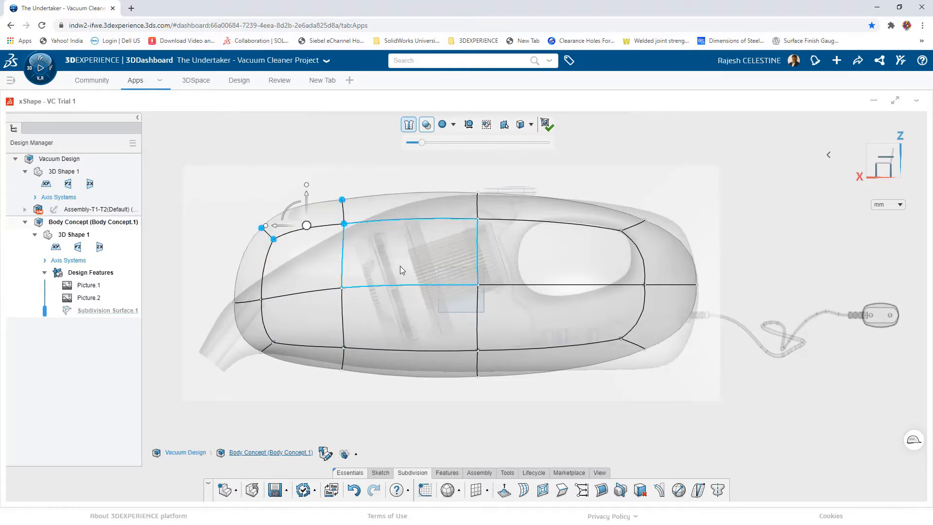
click(423, 239)
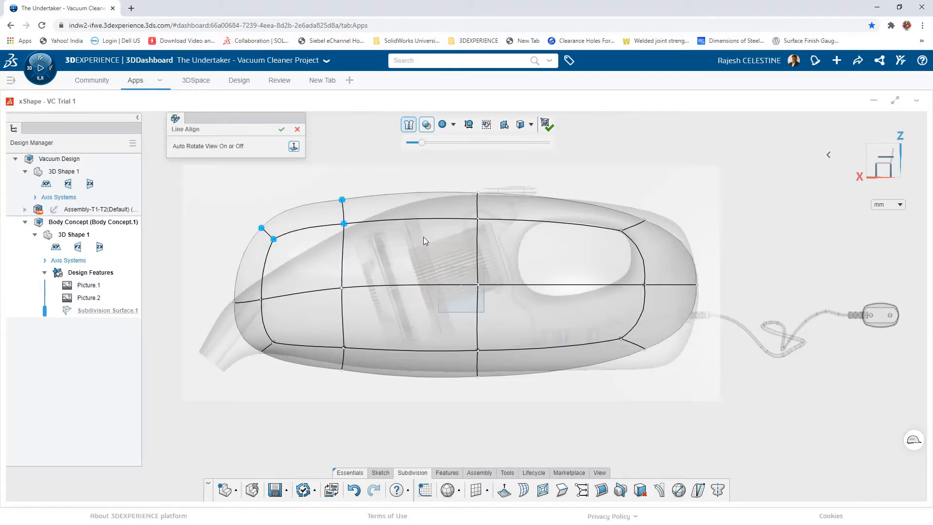
drag(246, 216, 250, 262)
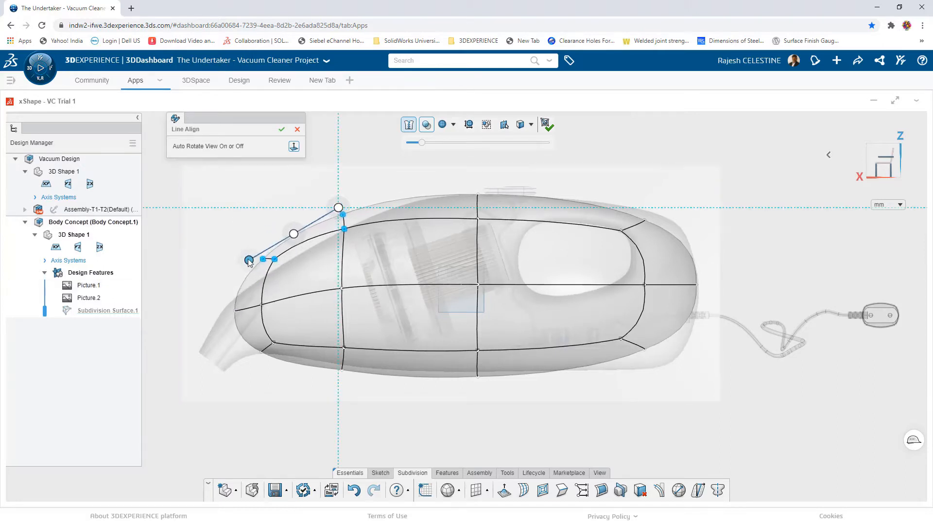
drag(299, 236, 311, 245)
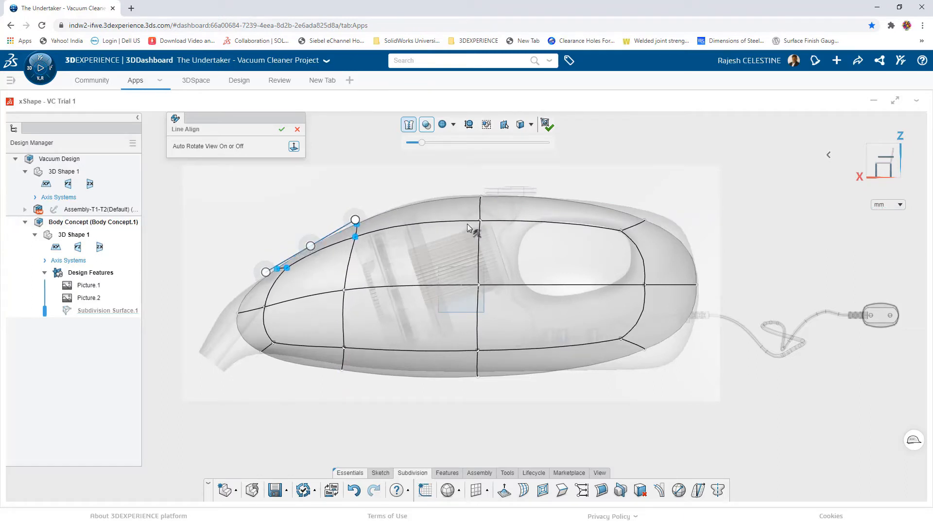
click(281, 130)
Nudge the upper middle and lower control points of the surface to follow the top and bottom outline of the pictured body.
drag(421, 155, 506, 241)
drag(480, 183, 481, 181)
click(820, 231)
scroll(773, 234, down, 1)
drag(373, 361, 398, 297)
drag(510, 364, 541, 312)
drag(524, 310, 524, 303)
drag(315, 351, 328, 306)
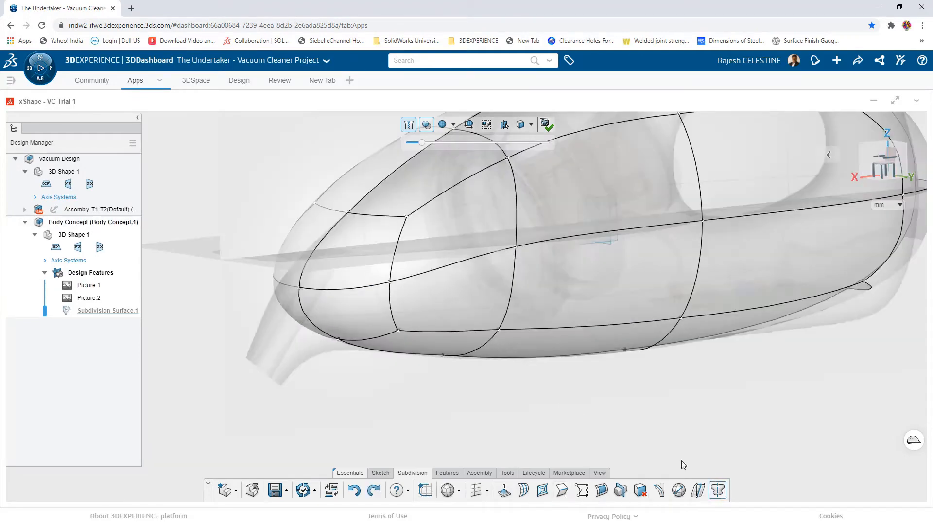
Apply symmetry about the zx plane, and crease the edges around the lower nose face at 100.
click(579, 245)
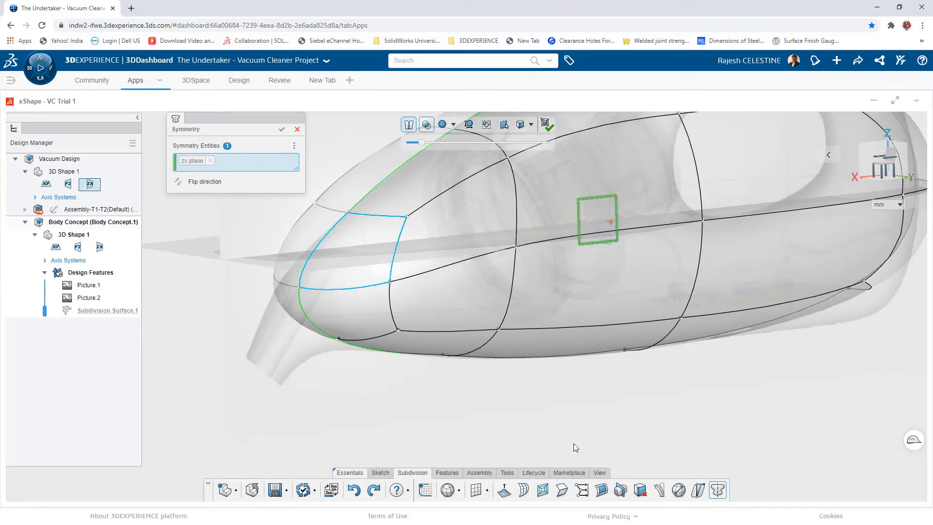
click(563, 491)
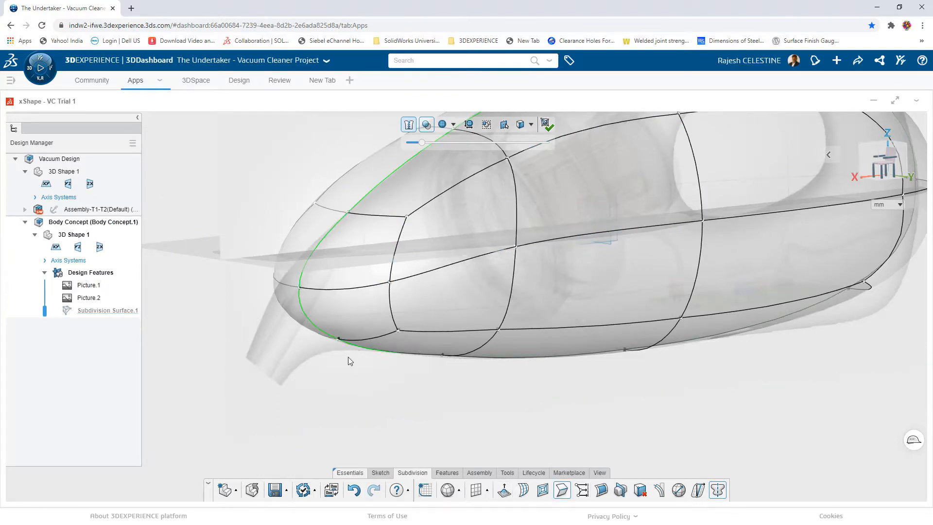
click(322, 288)
click(392, 310)
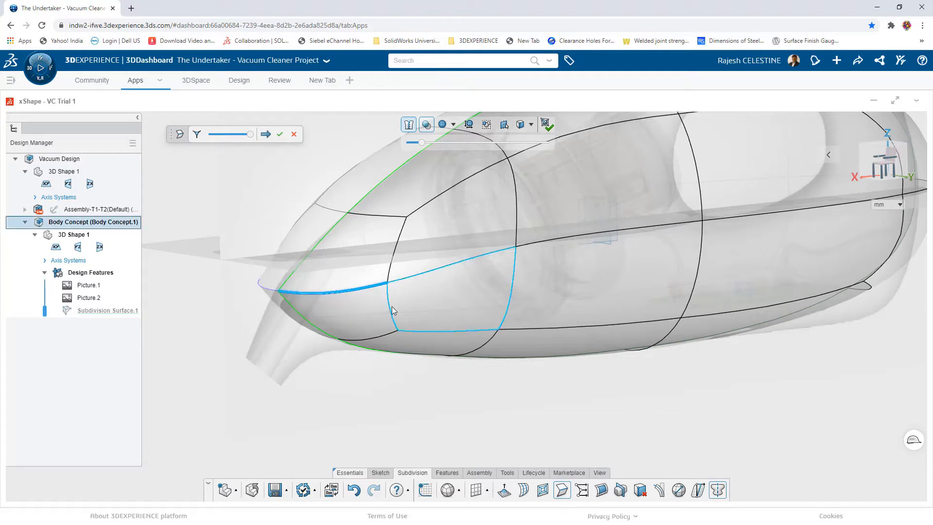
click(391, 338)
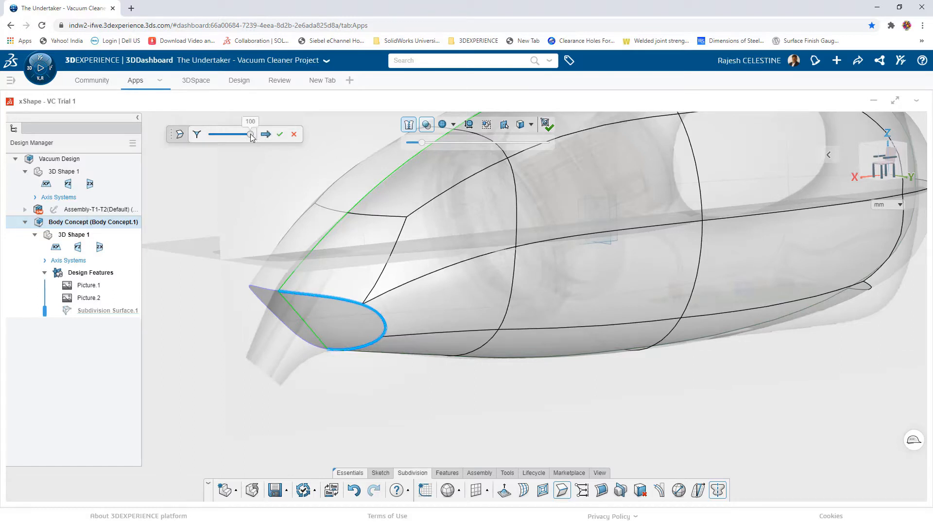
mouse_move(250, 134)
mouse_down()
mouse_move(225, 136)
mouse_move(250, 135)
mouse_up()
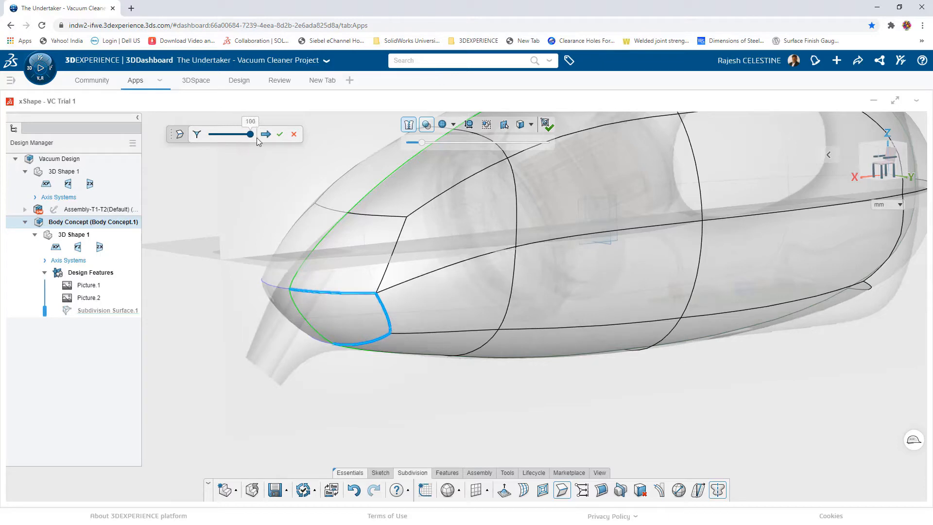
Line-align the creased nose face's points in the front view along a straight slanted line across the base of the pictured nozzle, and accept it.
click(887, 168)
scroll(257, 274, down, 2)
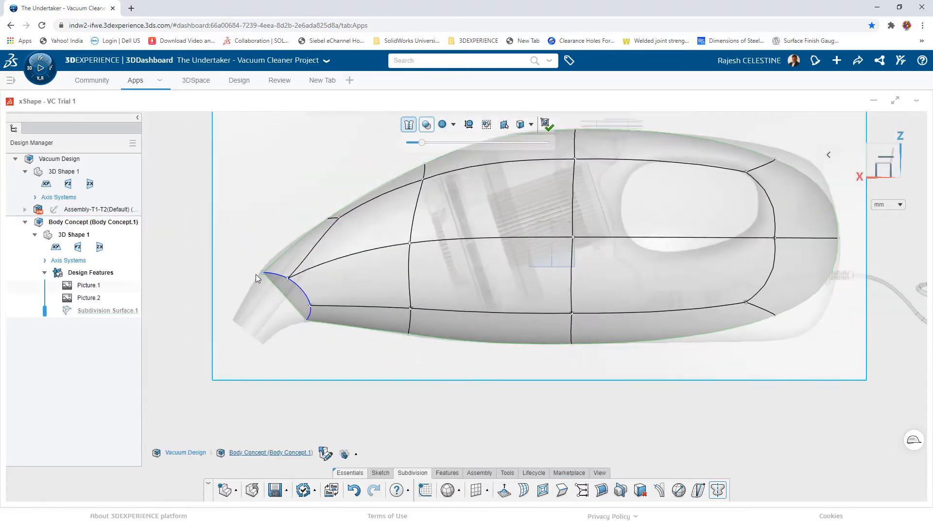
scroll(256, 274, up, 3)
drag(171, 237, 365, 370)
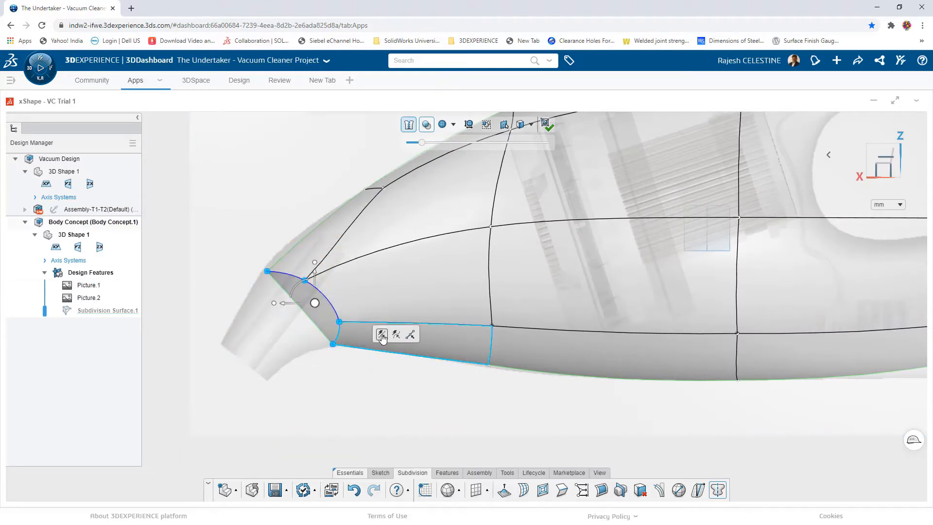
click(380, 333)
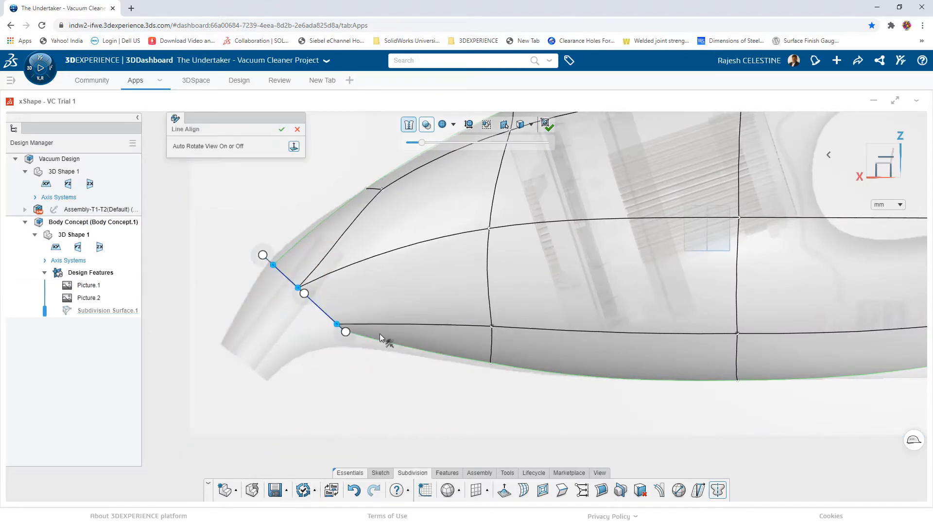
drag(343, 335, 337, 347)
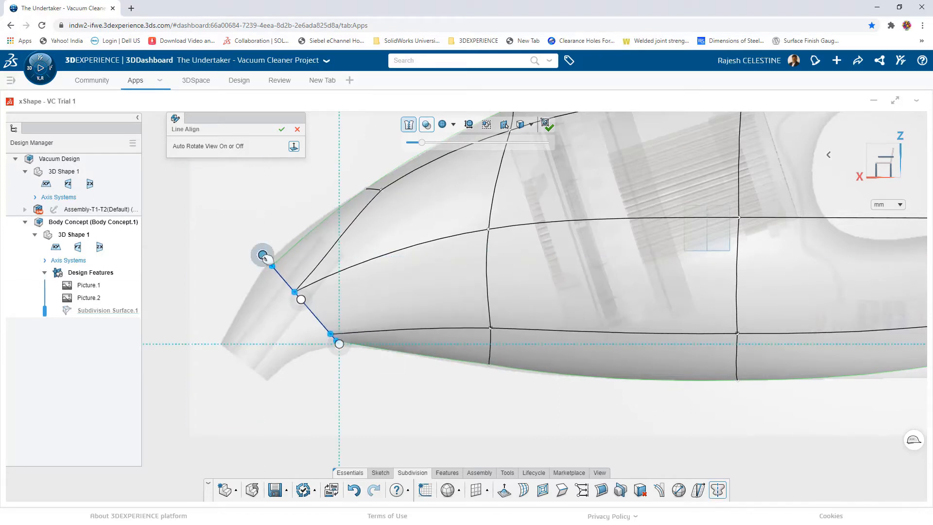
drag(262, 255, 267, 252)
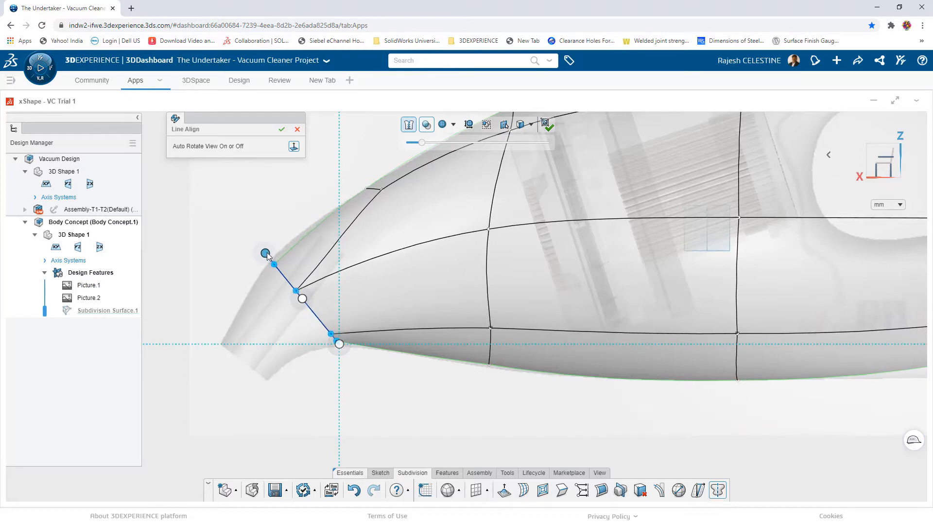
click(236, 190)
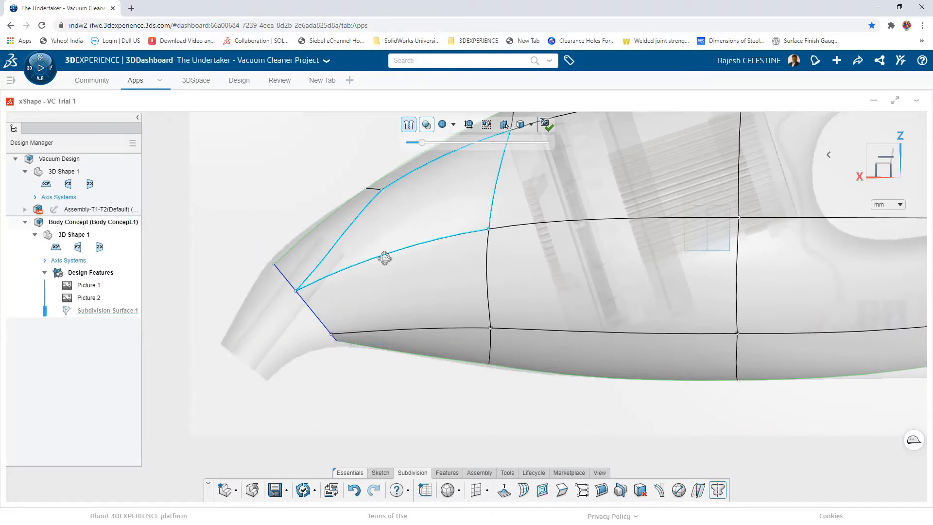
Extrude the flat nose face toward the end of the pictured nozzle, and accept it.
middle_drag(384, 258, 358, 273)
scroll(359, 274, up, 3)
scroll(296, 286, down, 3)
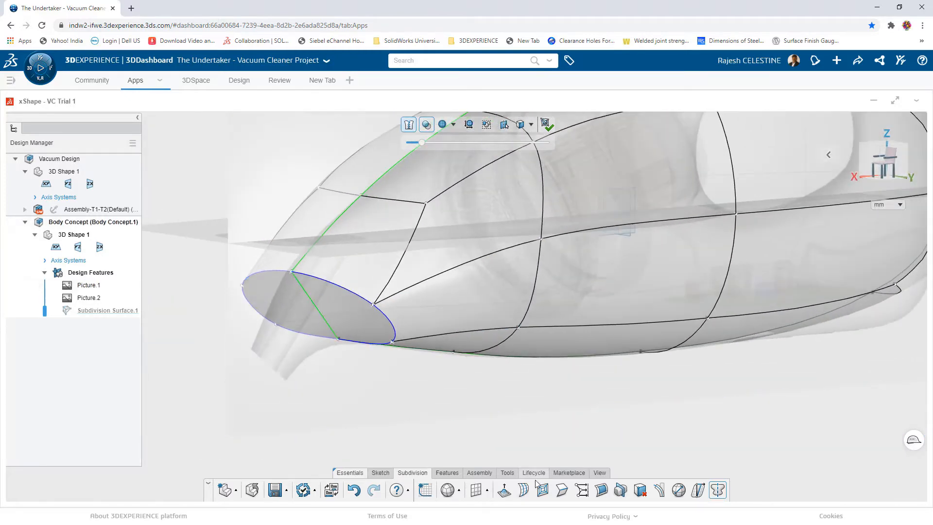
click(503, 489)
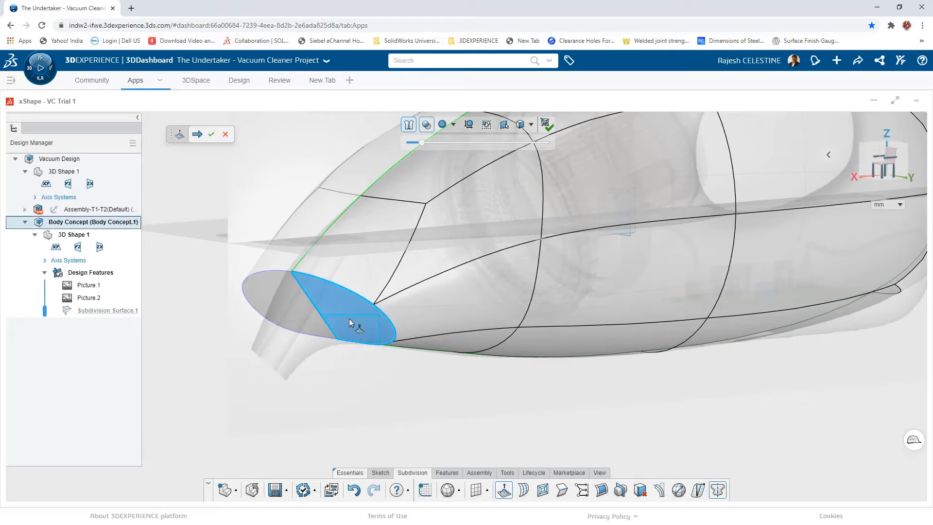
click(350, 318)
click(212, 135)
Scale both halves of the extruded nozzle end face down symmetrically to make a narrower mouth.
click(899, 158)
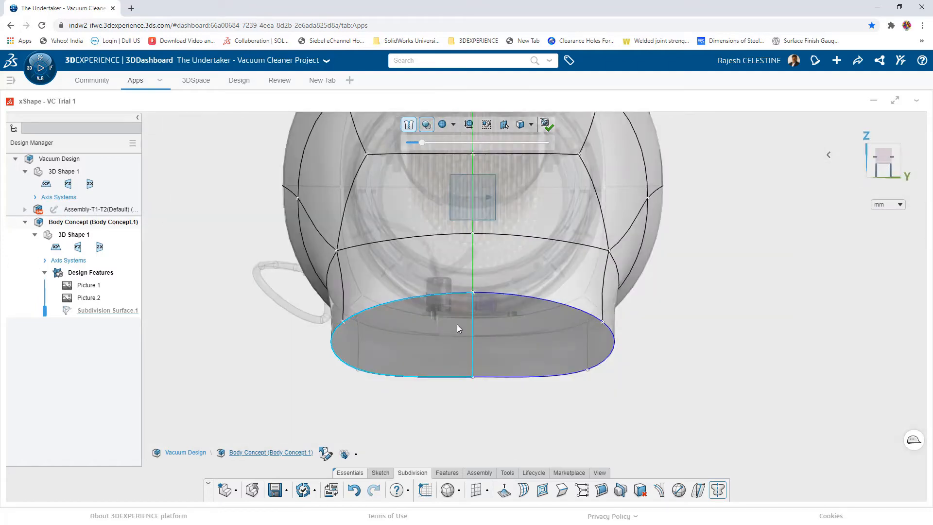
click(502, 331)
click(503, 327)
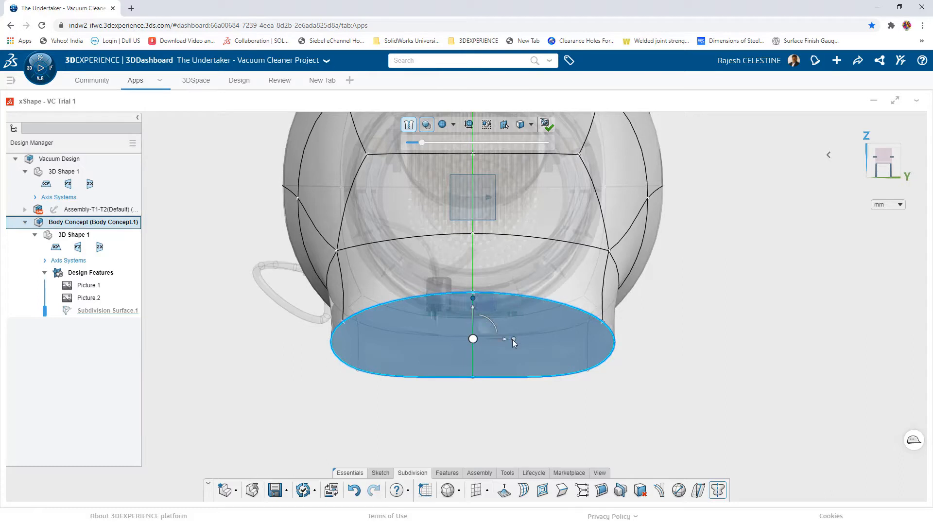
drag(510, 340, 500, 347)
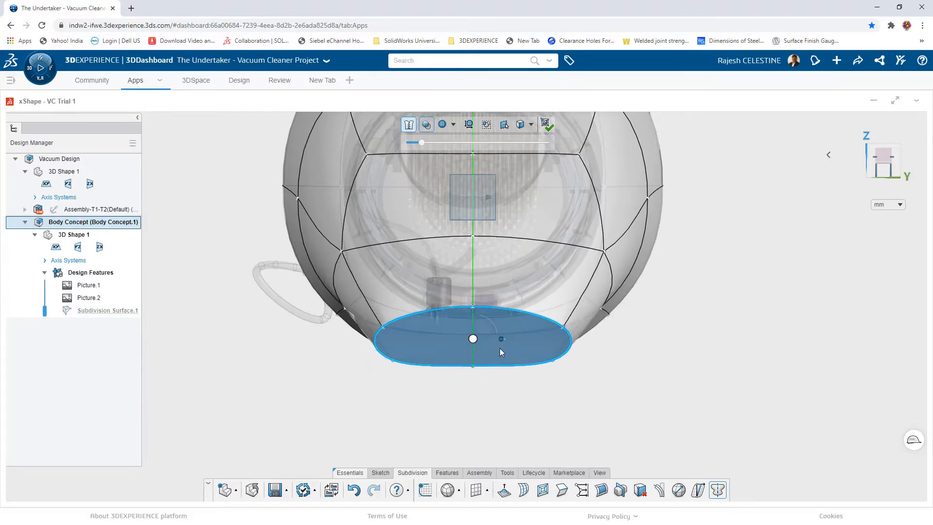
click(740, 286)
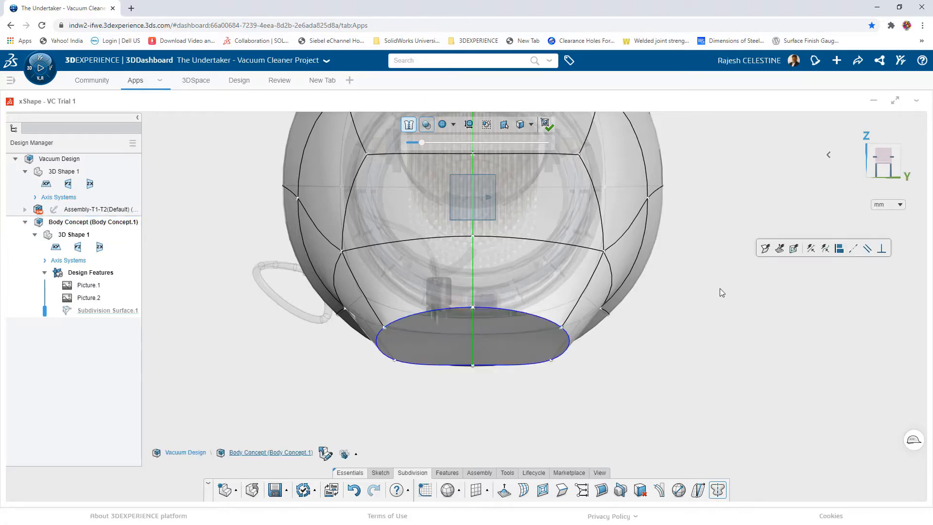
Move the control points of the nozzle end in the front view to line up with the pictured nozzle tip.
click(893, 156)
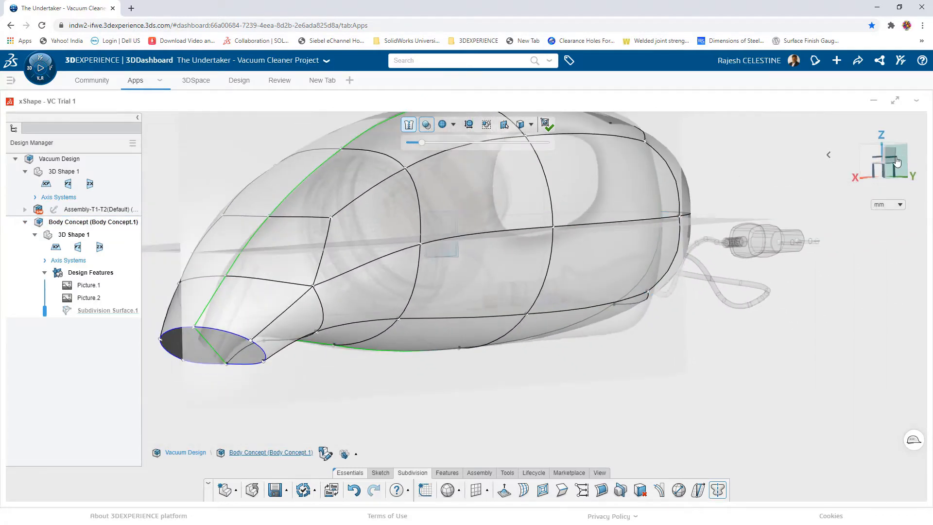
click(897, 162)
scroll(568, 317, down, 7)
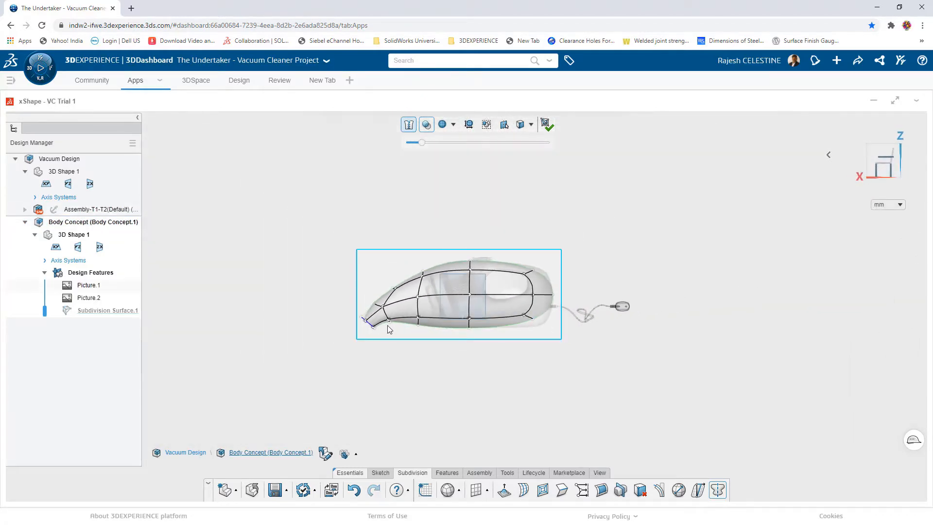
scroll(387, 325, up, 8)
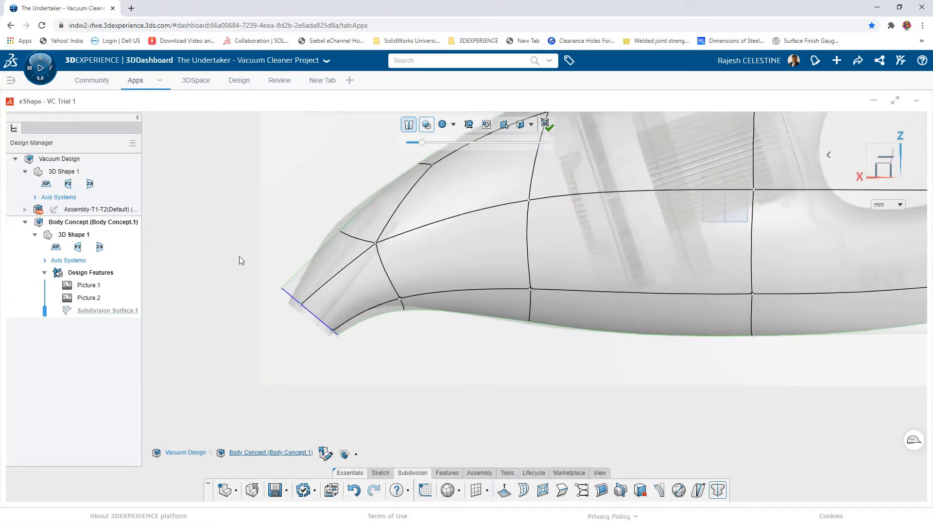
drag(239, 260, 362, 355)
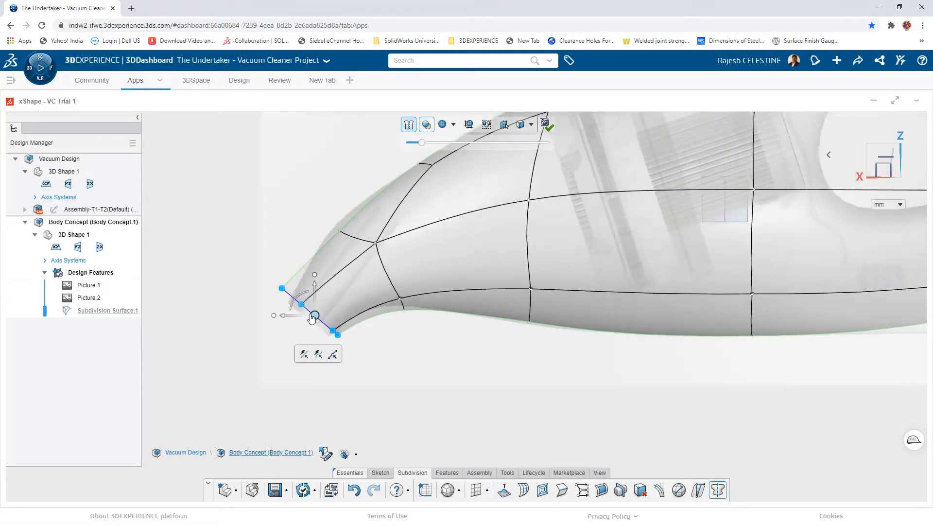
drag(308, 304, 311, 308)
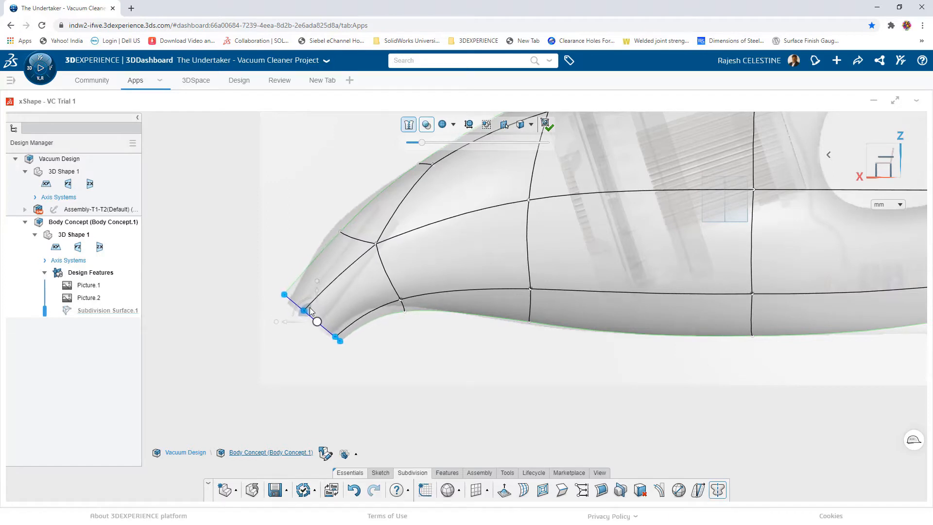
click(240, 305)
Adjust the lower nozzle-end points and the underside neck points to follow the curve beneath the pictured nozzle.
drag(331, 355, 347, 370)
drag(392, 339, 360, 281)
click(320, 354)
scroll(320, 355, up, 3)
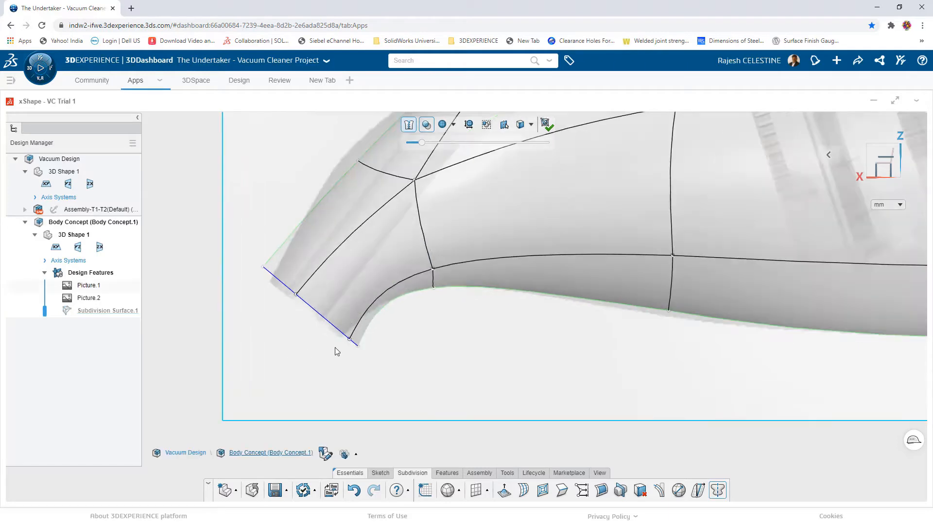
drag(342, 331, 329, 324)
drag(413, 318, 425, 266)
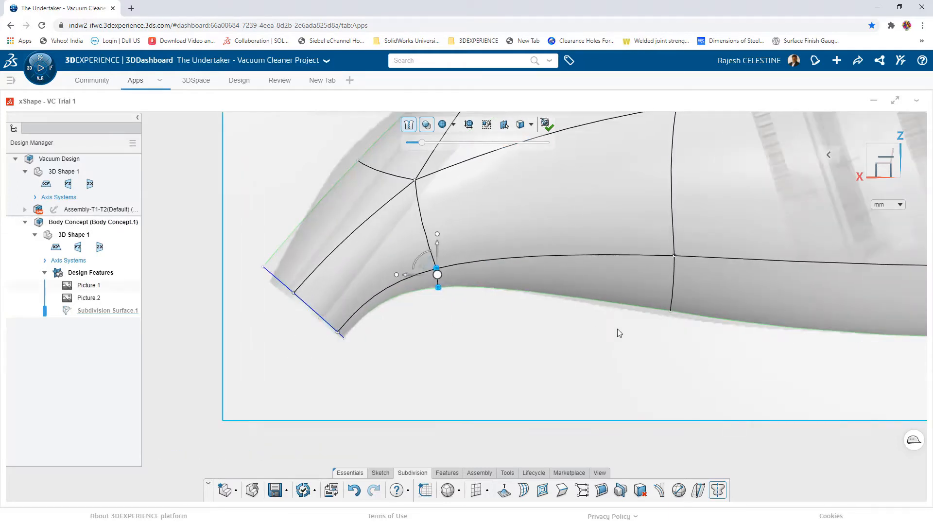
Lower the underside points of the body and shift the nozzle tip points to follow the pictured outline.
drag(644, 329, 690, 242)
drag(659, 261, 660, 265)
drag(217, 236, 256, 266)
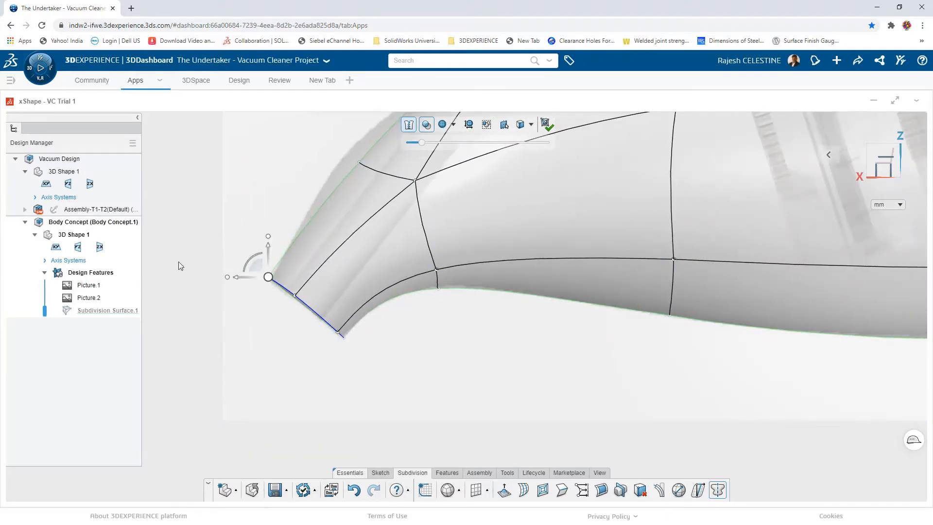
drag(179, 263, 370, 342)
click(397, 318)
Move the upper neck point of the nozzle outward to match the top curve of the pictured nozzle.
click(282, 129)
scroll(359, 292, down, 3)
scroll(340, 145, up, 3)
drag(343, 243, 411, 296)
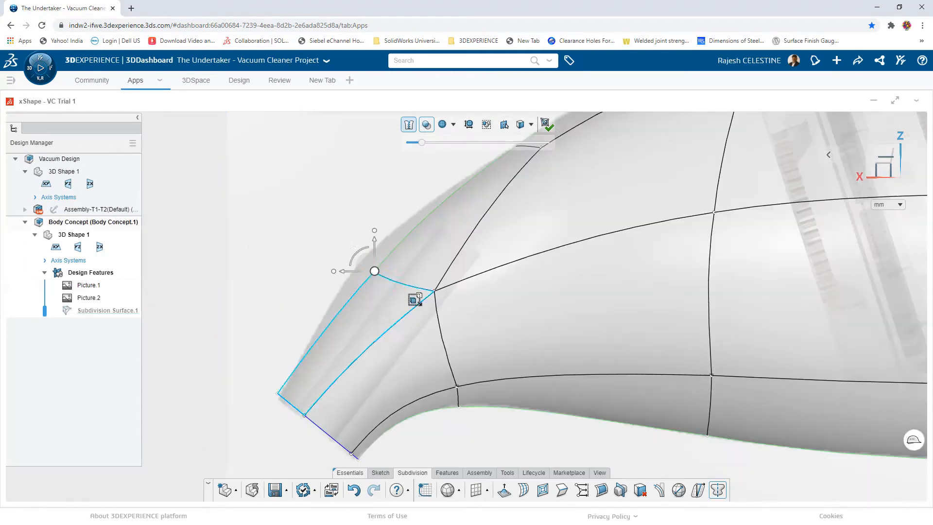
drag(374, 271, 367, 261)
scroll(443, 333, down, 4)
scroll(709, 202, up, 1)
scroll(710, 202, down, 4)
click(596, 419)
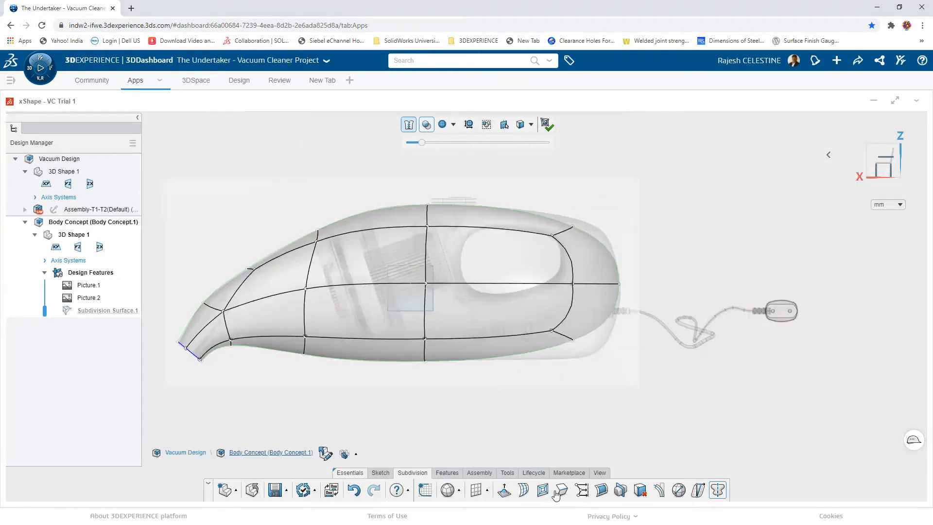
Insert one edge loop around the rear half of the body, through the pictured handle opening, and accept it.
click(523, 491)
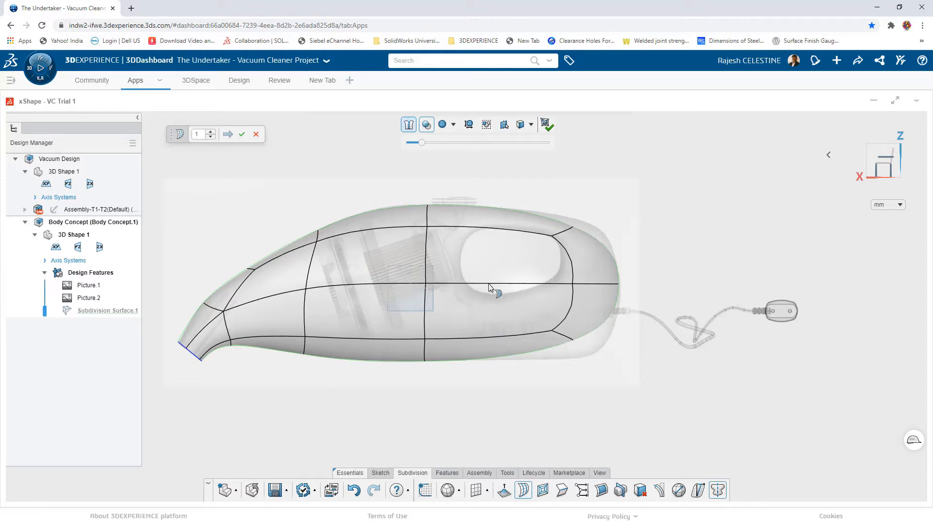
click(486, 286)
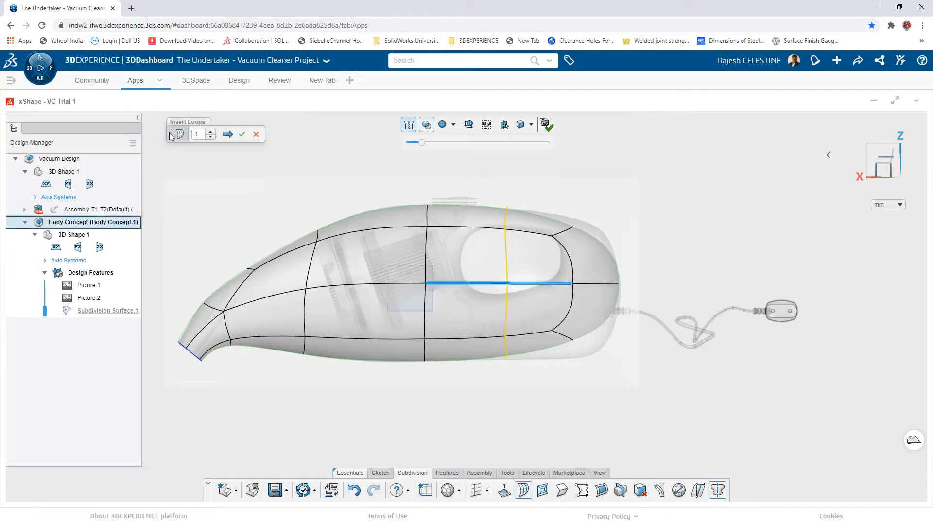
drag(169, 136, 488, 171)
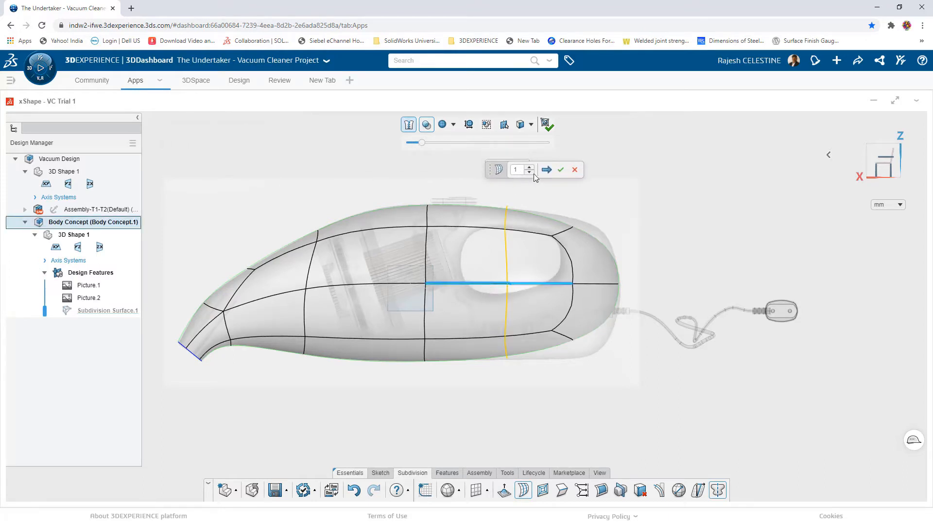
click(562, 171)
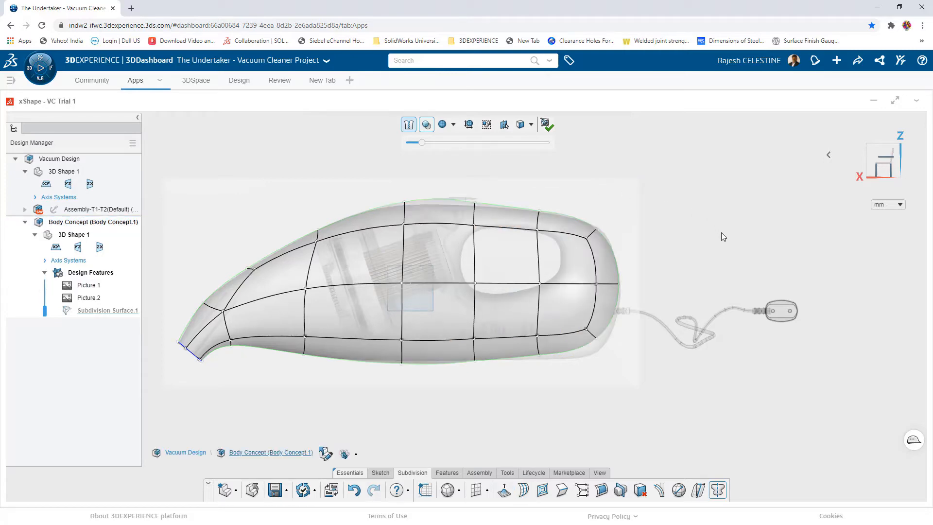
In the top view, pull the side points of the rear handle and mid-body inward to match the pictured outline.
key(ctrl+5)
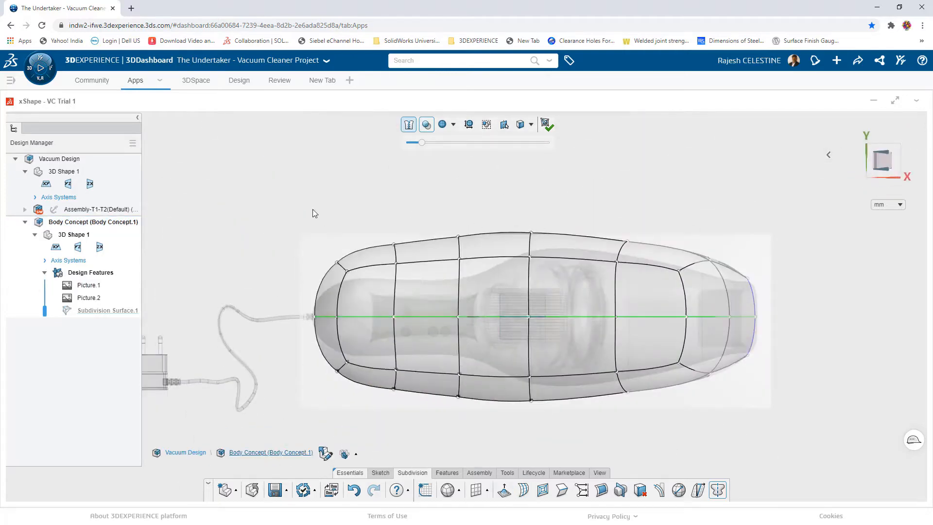
drag(311, 205, 488, 280)
drag(398, 233, 398, 257)
drag(449, 208, 453, 258)
drag(508, 207, 679, 281)
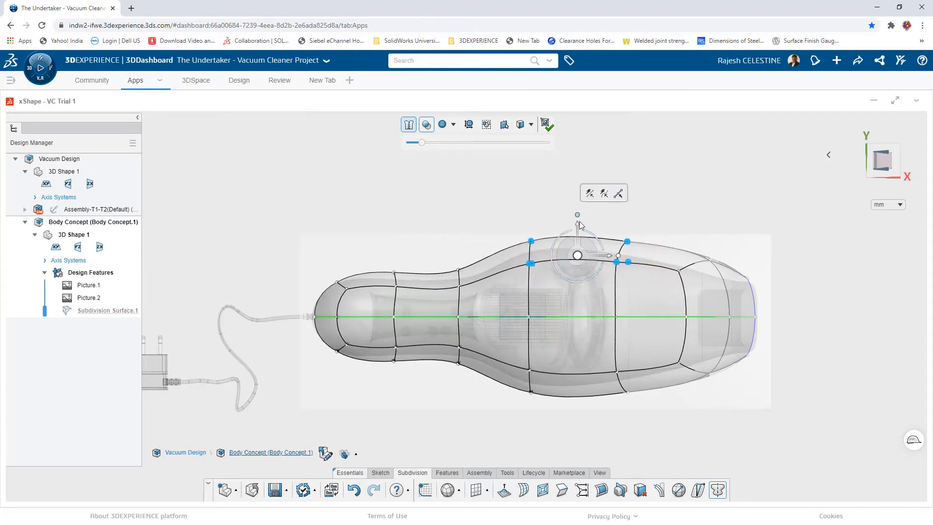
drag(579, 224, 576, 236)
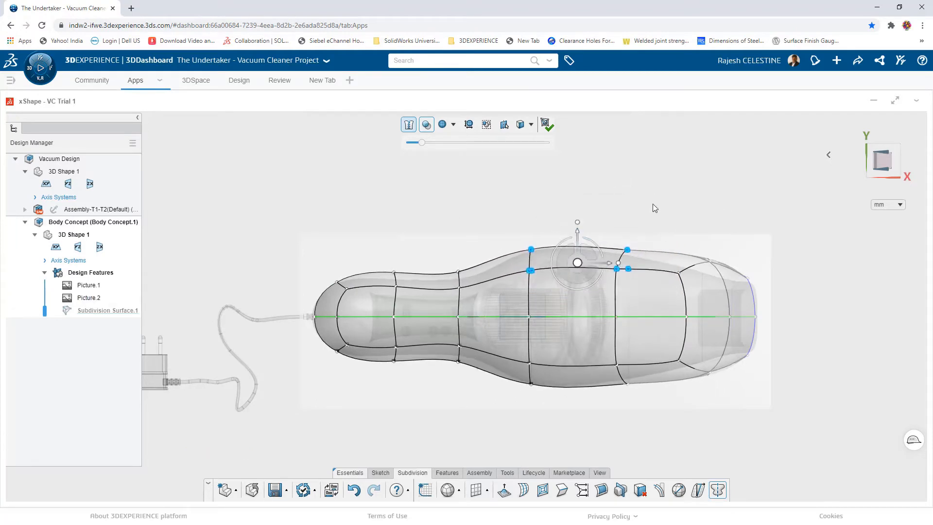
Move the side points at the front of the body and nozzle inward to follow the pictured taper.
drag(654, 205, 802, 309)
drag(715, 241, 715, 249)
click(666, 222)
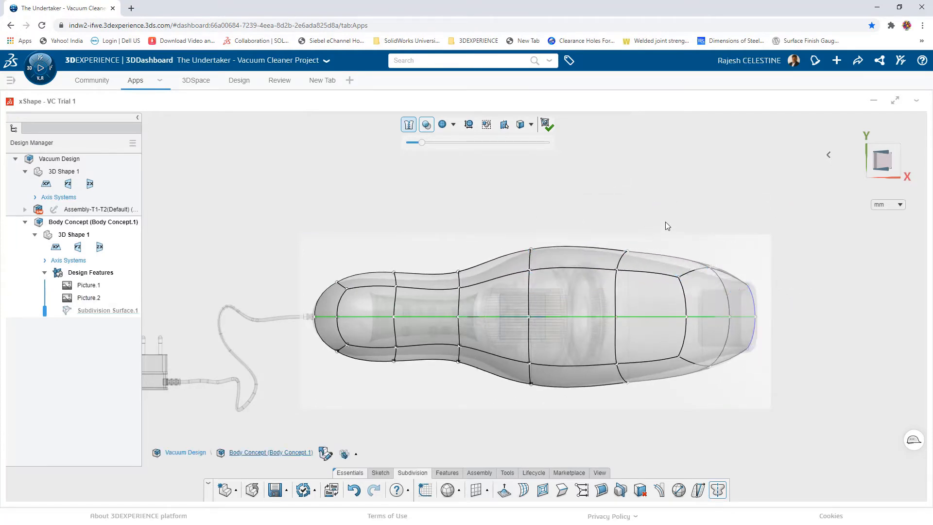
drag(666, 222, 733, 298)
drag(696, 241, 696, 252)
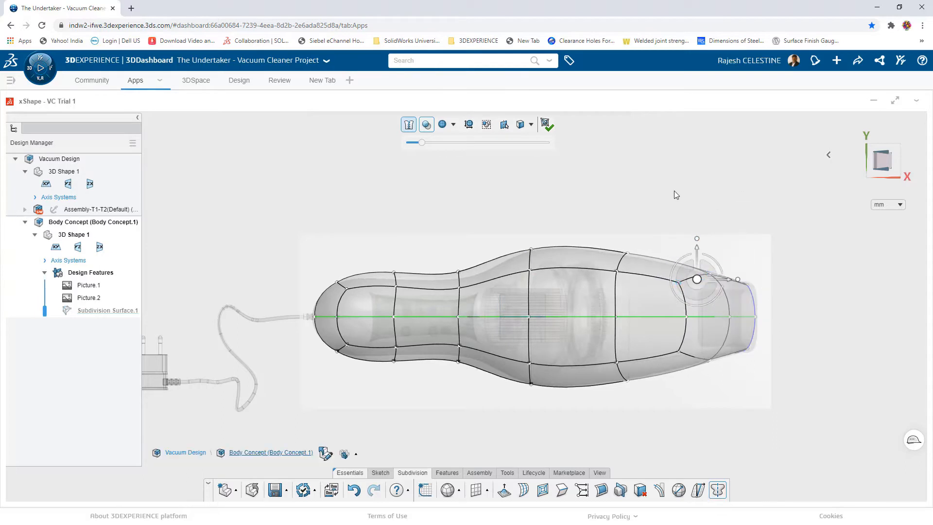
click(675, 195)
Narrow the handle grip slightly and shift its front edge loop toward the nozzle to match the pictured waist.
drag(377, 258, 473, 295)
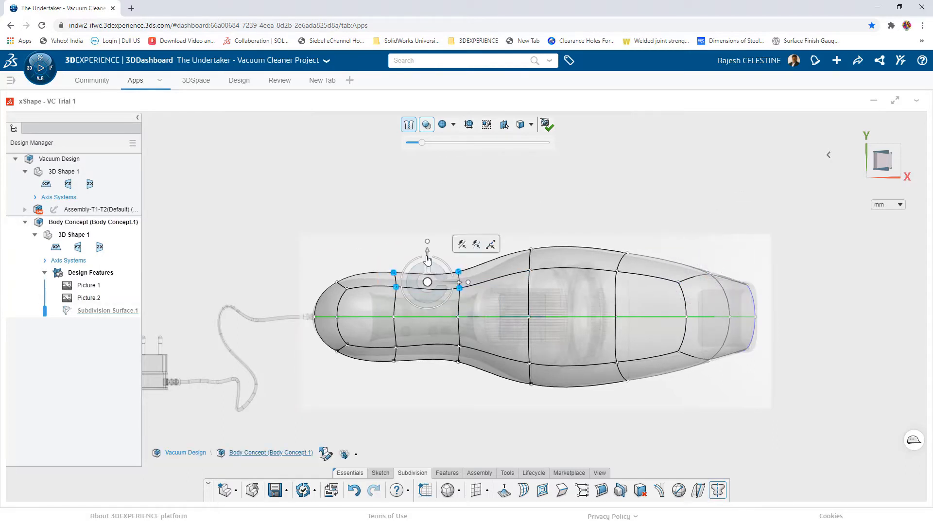
drag(427, 255, 427, 261)
click(518, 168)
click(531, 125)
click(547, 189)
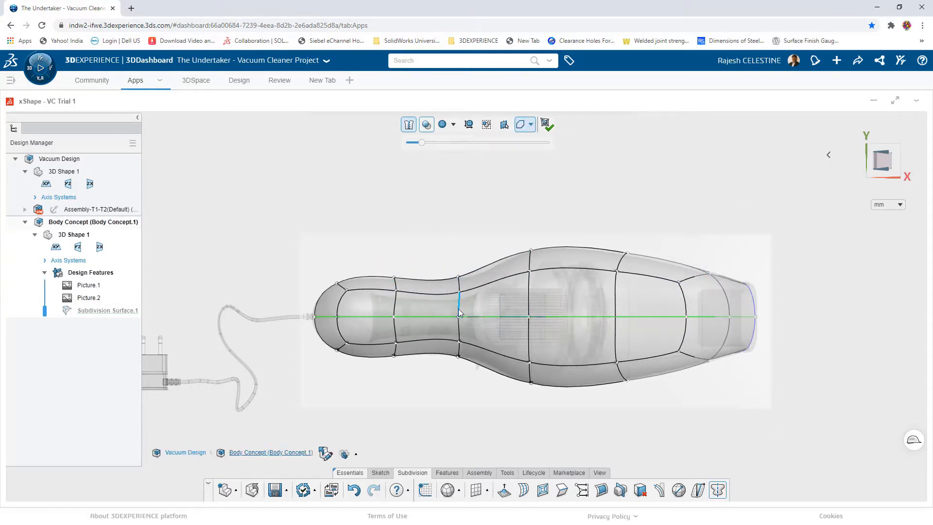
click(458, 292)
drag(493, 316, 504, 316)
click(489, 190)
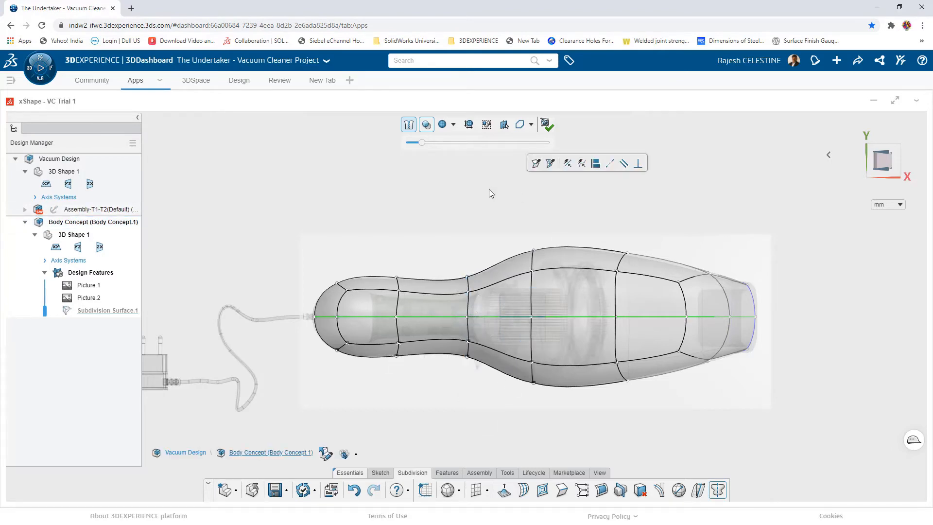
Set the body transparency to 0 and bridge the opposite handle-area faces to cut an opening through the body.
click(830, 152)
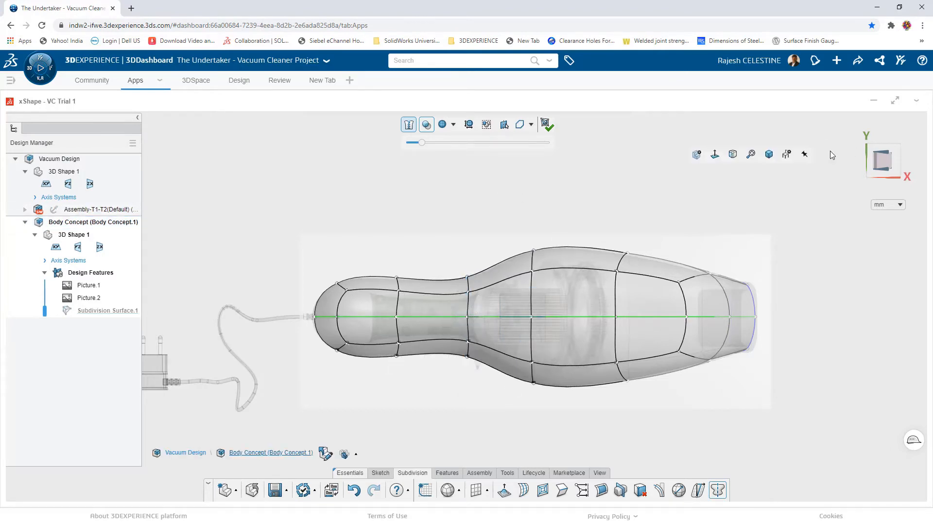
click(768, 155)
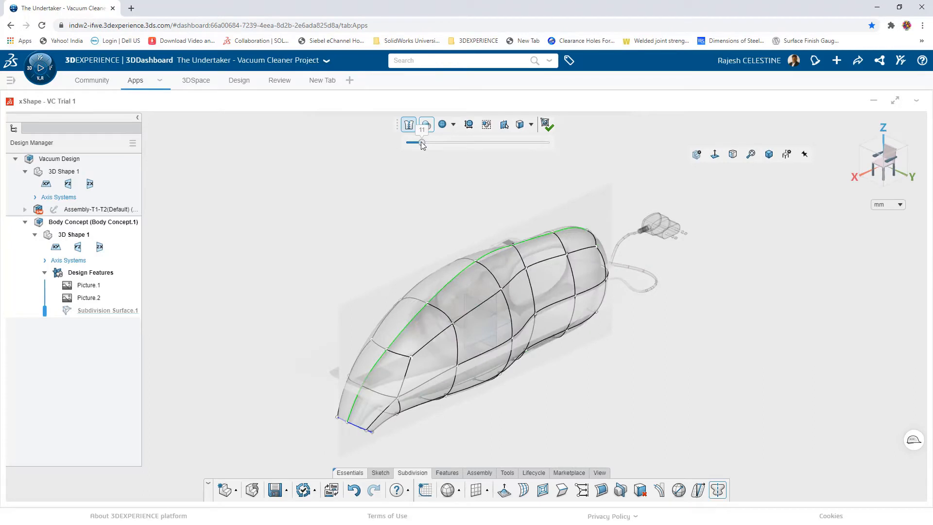
drag(421, 142, 390, 142)
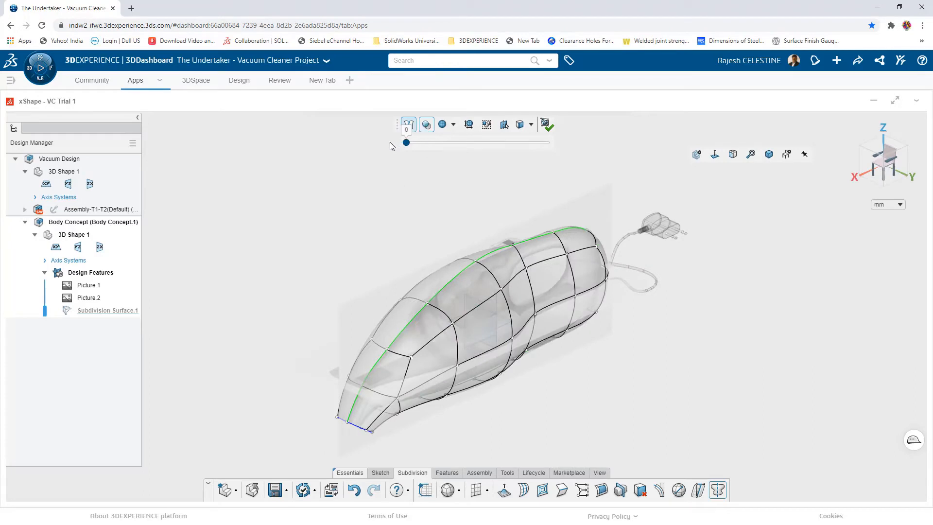
click(552, 279)
middle_drag(622, 322, 631, 284)
ctrl+click(630, 268)
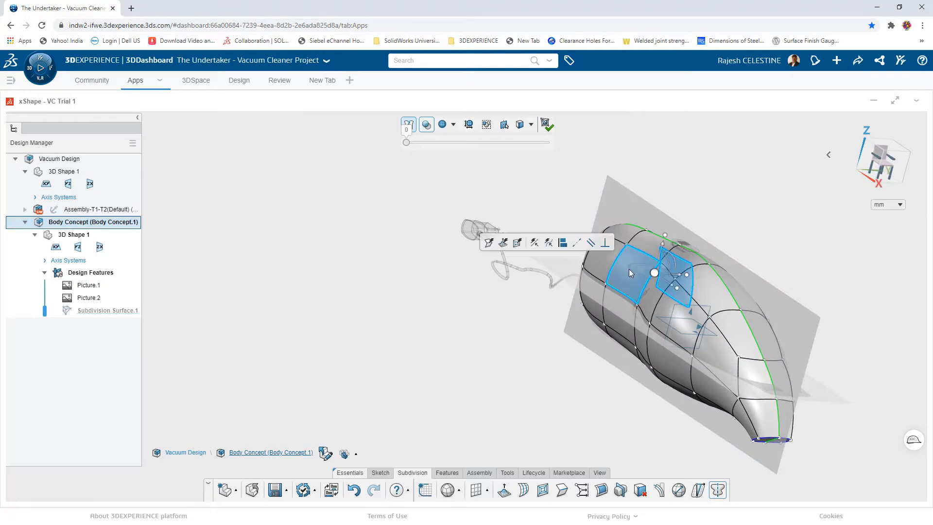
click(506, 491)
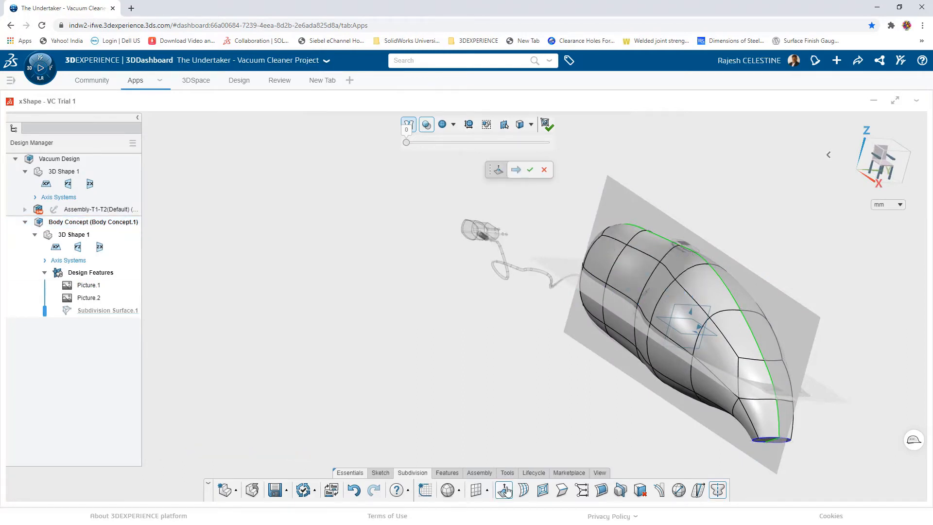
click(531, 171)
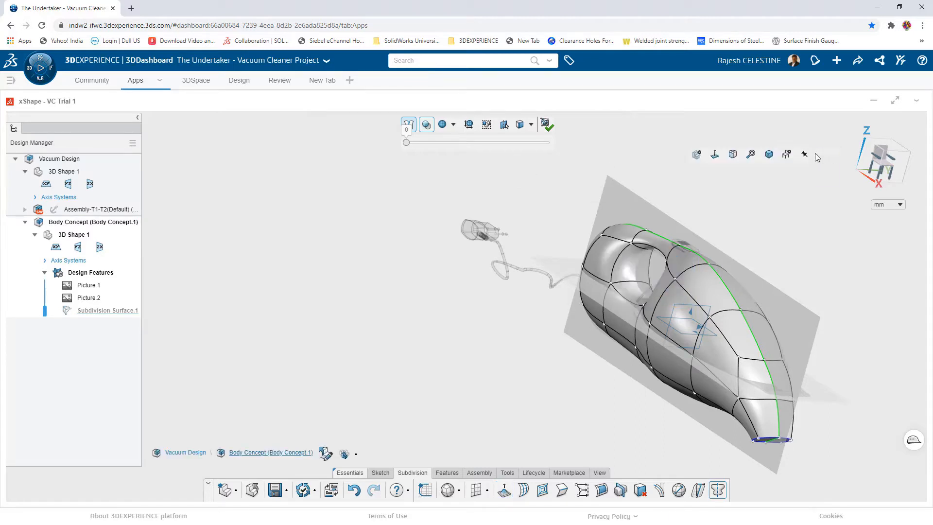
Make the body semi-transparent in the front view and insert single edge loops above, behind and below the handle opening.
click(769, 154)
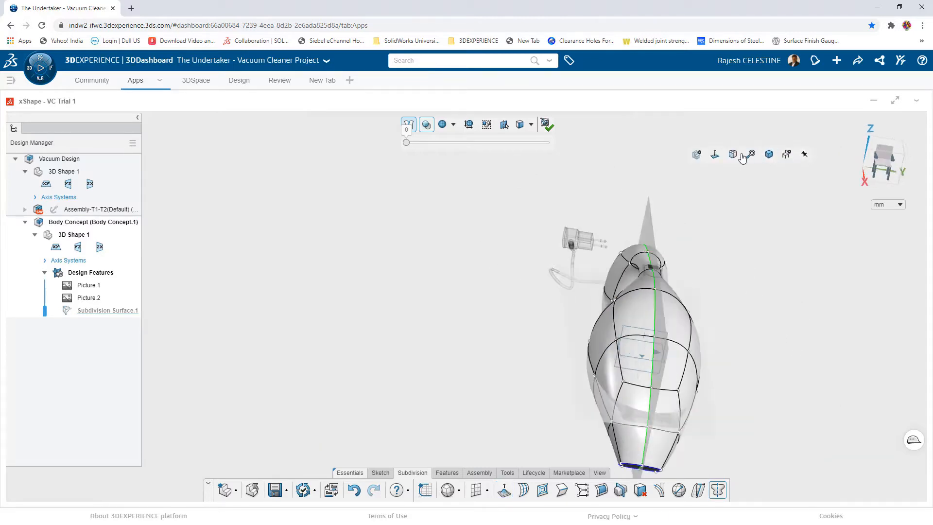
click(894, 165)
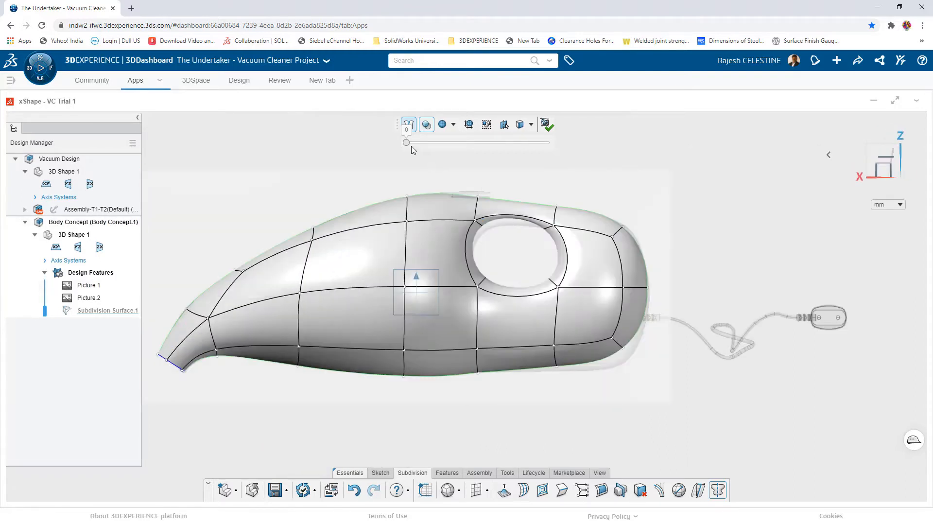
drag(410, 145, 416, 145)
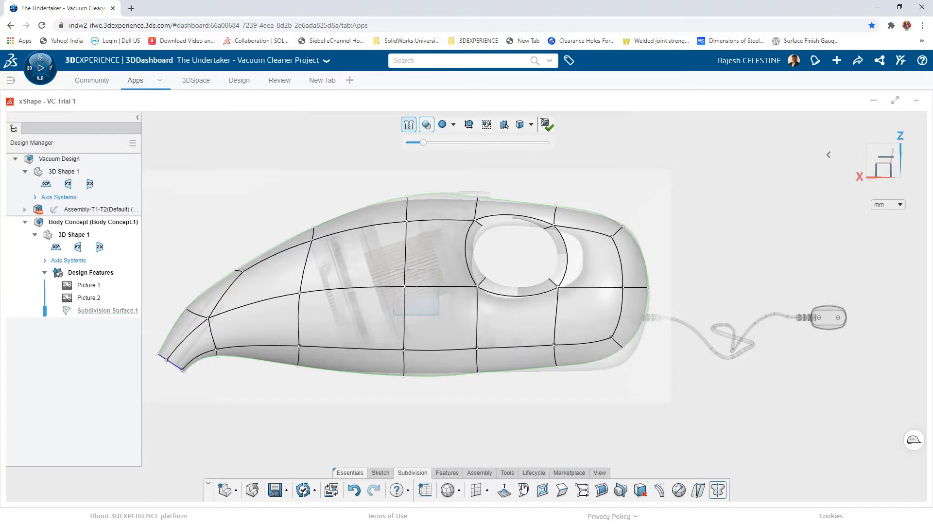
click(510, 218)
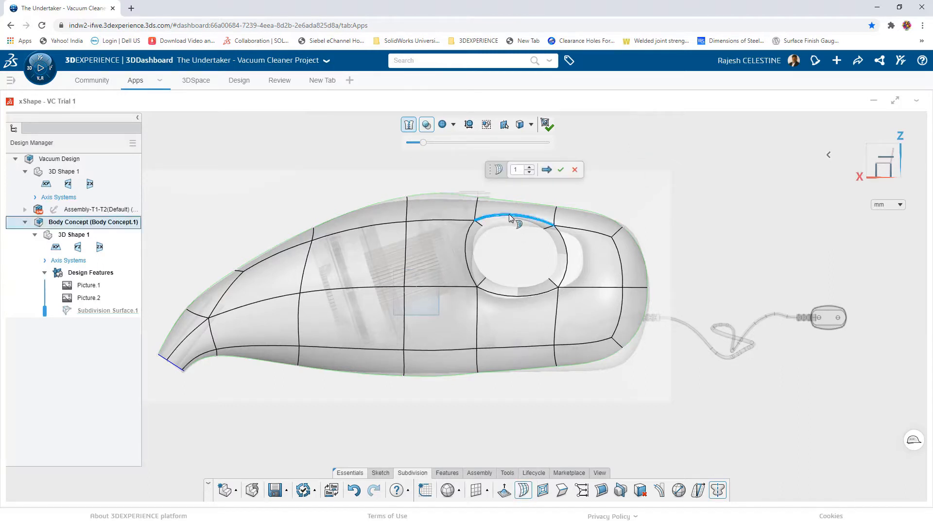
click(547, 171)
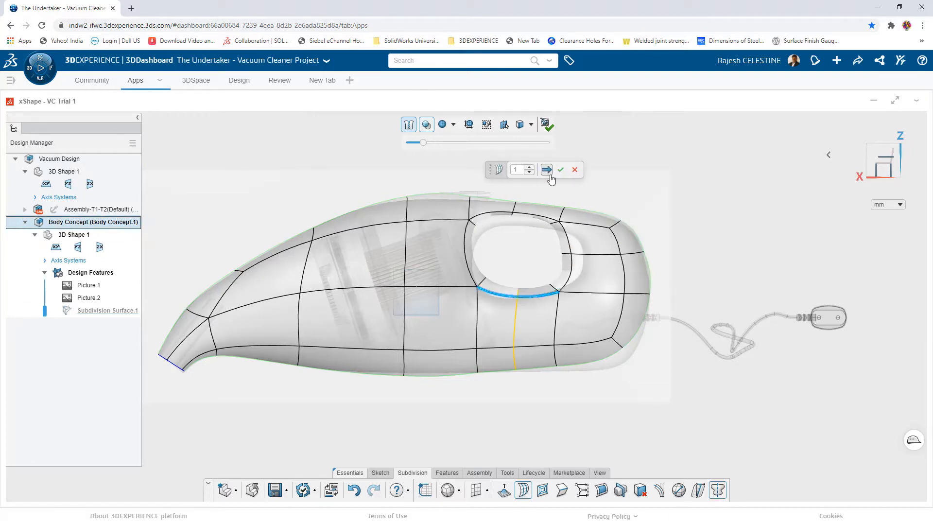
click(547, 171)
Move the body's top edge point and the front upper corner of the handle opening to match the picture.
scroll(534, 219, up, 3)
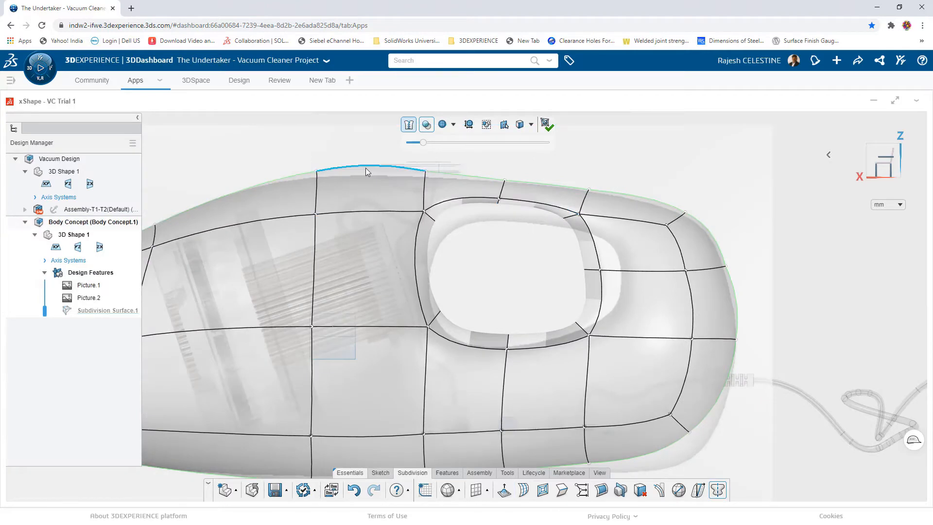
drag(316, 152, 421, 188)
scroll(466, 170, down, 1)
scroll(452, 164, up, 3)
click(418, 269)
drag(418, 269, 424, 296)
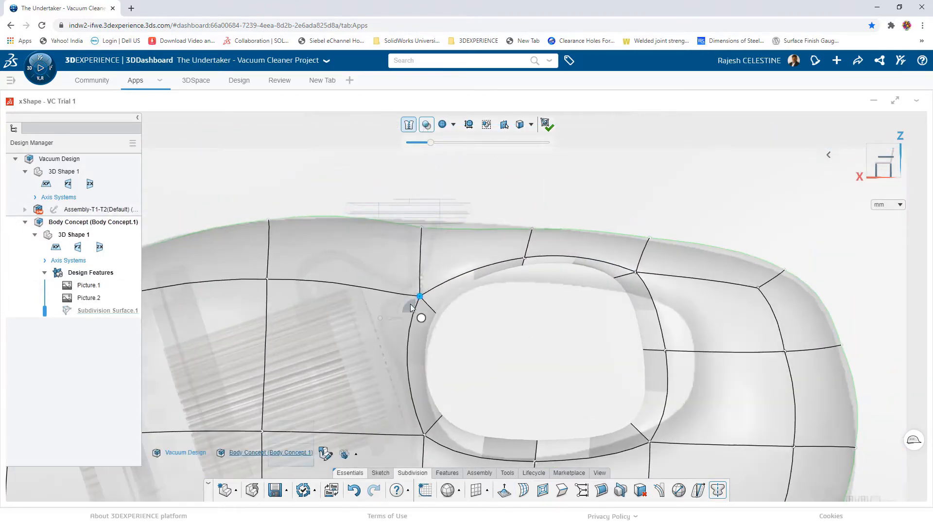
Shift the rear and upper points of the handle opening to follow the rear end and top of the pictured opening.
scroll(486, 313, down, 1)
click(621, 275)
drag(620, 276, 655, 297)
drag(624, 344, 669, 364)
drag(656, 352, 690, 354)
drag(624, 412, 662, 425)
drag(637, 328, 666, 287)
drag(647, 284, 643, 280)
drag(521, 286, 538, 260)
drag(517, 255, 505, 271)
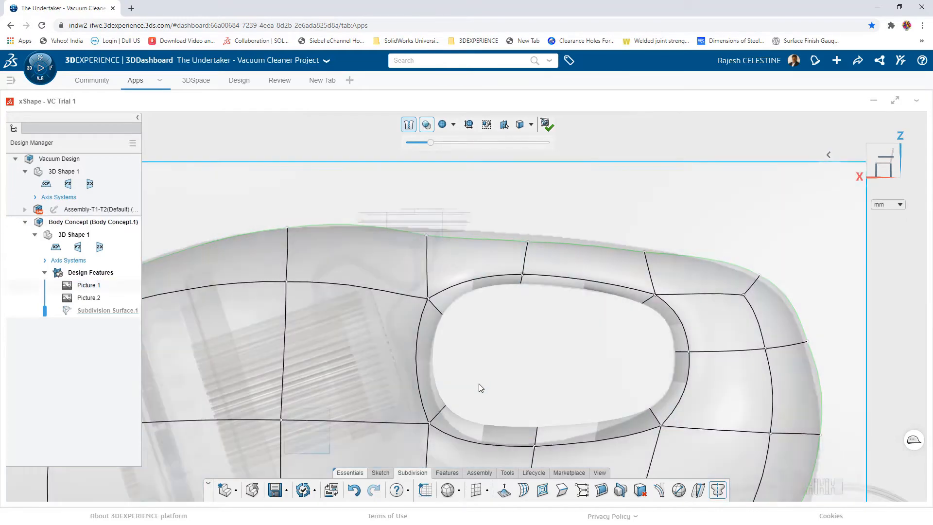
Adjust the lower front, lower middle and lower rear points of the handle opening to match its pictured bottom curve.
scroll(479, 384, up, 1)
ctrl+middle_drag(480, 384, 476, 321)
drag(450, 342, 399, 388)
drag(408, 362, 398, 368)
drag(555, 378, 527, 412)
drag(531, 387, 528, 403)
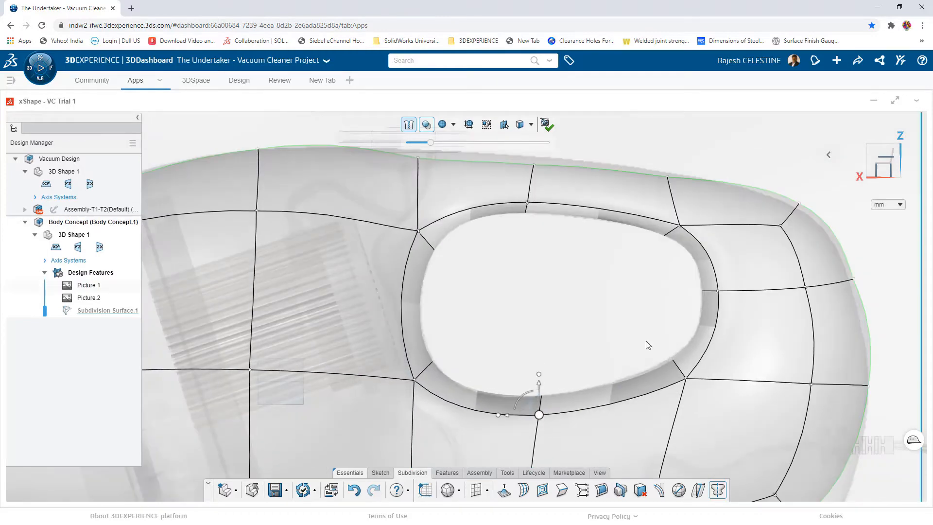
drag(654, 346, 698, 388)
drag(676, 364, 674, 366)
click(559, 326)
Raise the top edge points above the handle opening to the pictured upper outline of the grip.
scroll(487, 319, down, 3)
scroll(430, 199, up, 3)
drag(537, 198, 572, 236)
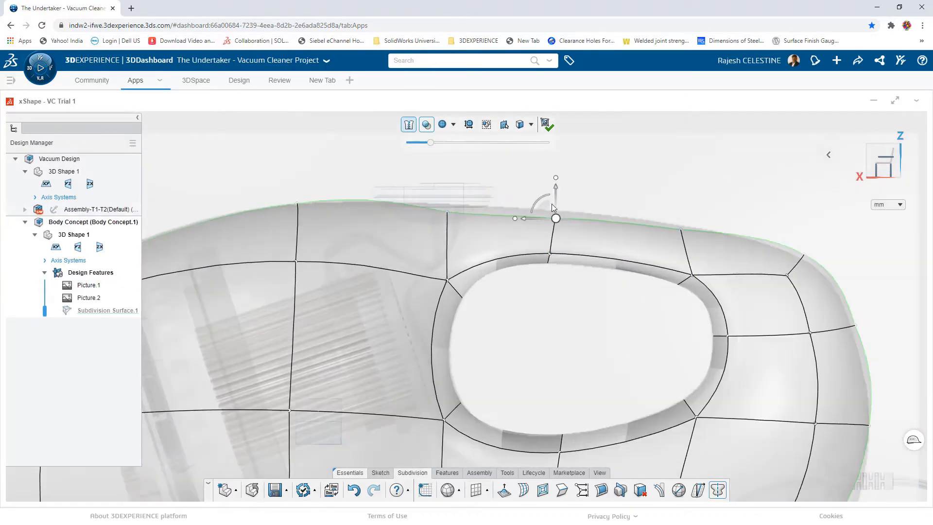
drag(552, 192, 552, 190)
drag(663, 208, 699, 242)
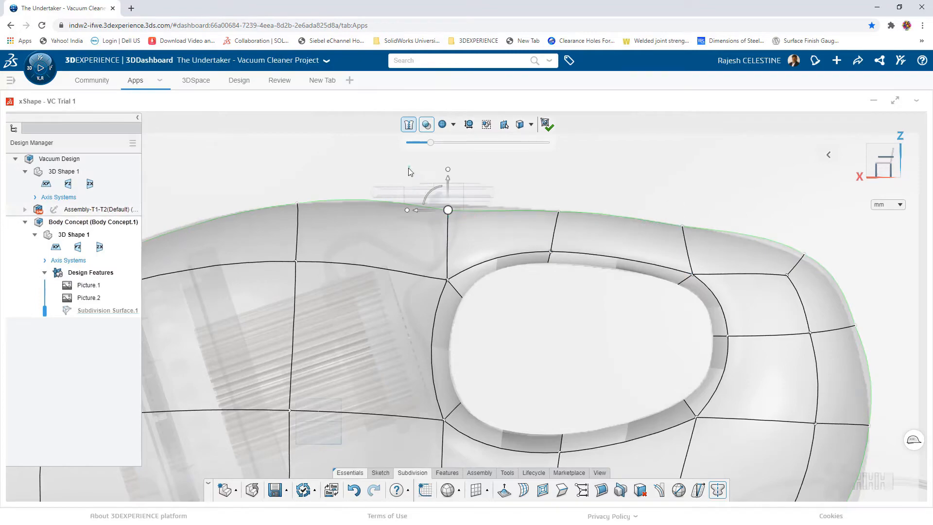
click(437, 201)
click(479, 165)
click(661, 131)
middle_drag(515, 238, 575, 334)
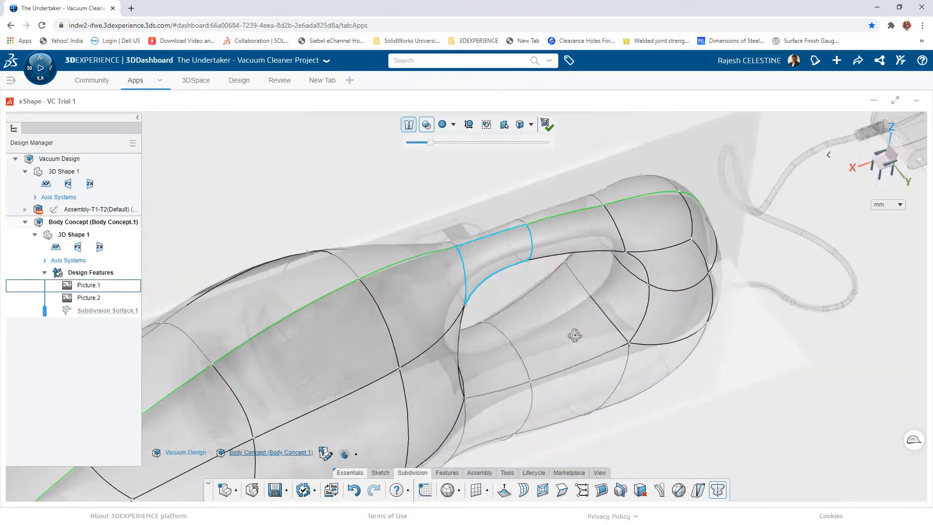
Move the upper and lower rear corner points of the body to match the pictured back end in the front view.
click(887, 168)
drag(685, 192, 738, 250)
drag(693, 210, 685, 217)
scroll(652, 369, down, 5)
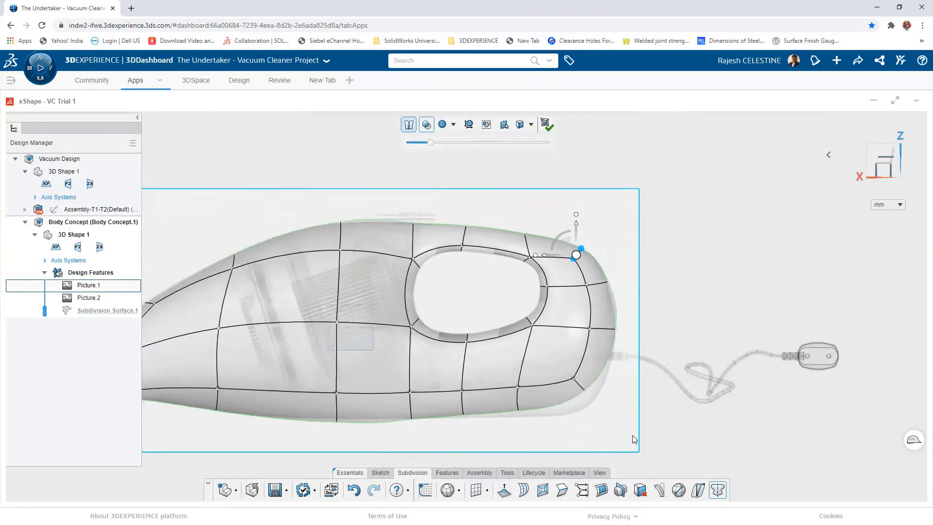
scroll(631, 437, up, 5)
drag(600, 320, 654, 371)
drag(608, 325, 618, 360)
Use Line Align to straighten the four bottom edge points below the handle opening along the pictured underside.
scroll(785, 242, down, 4)
drag(285, 371, 623, 341)
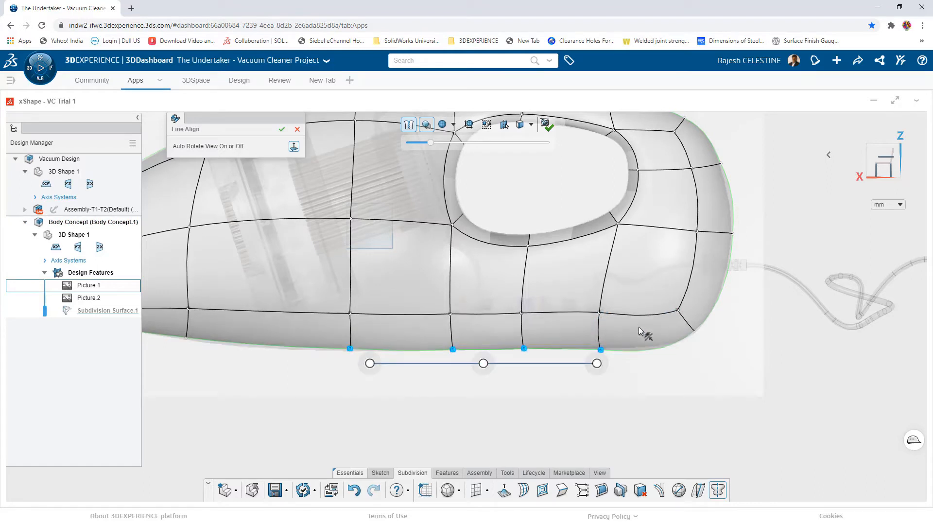
drag(593, 370, 592, 363)
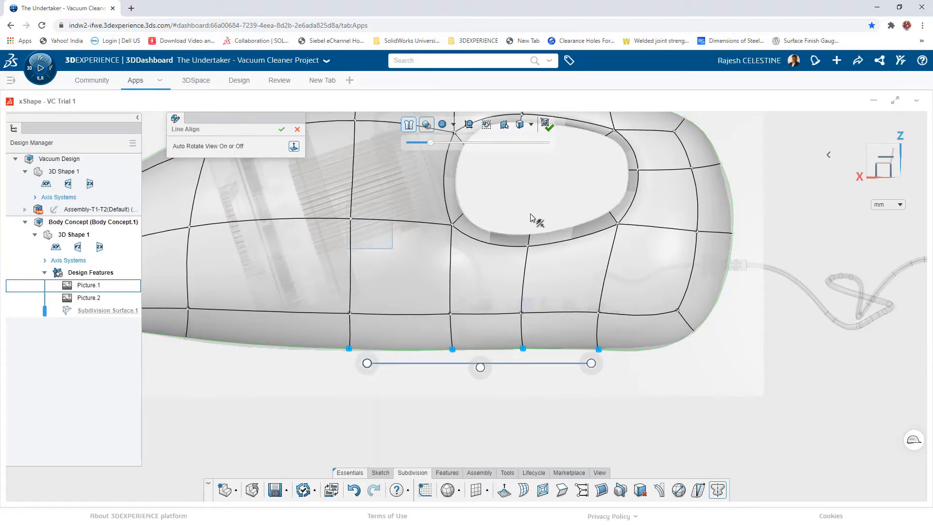
key(Escape)
Move the upper front edge of the handle opening sideways away from the symmetry plane to widen the front of the grip.
scroll(540, 211, down, 2)
middle_drag(543, 215, 489, 331)
scroll(514, 336, up, 3)
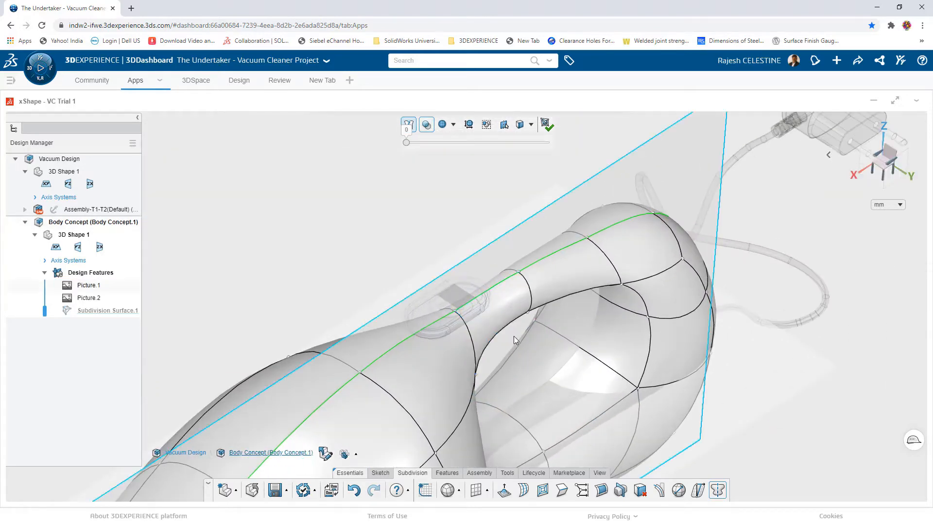
click(503, 330)
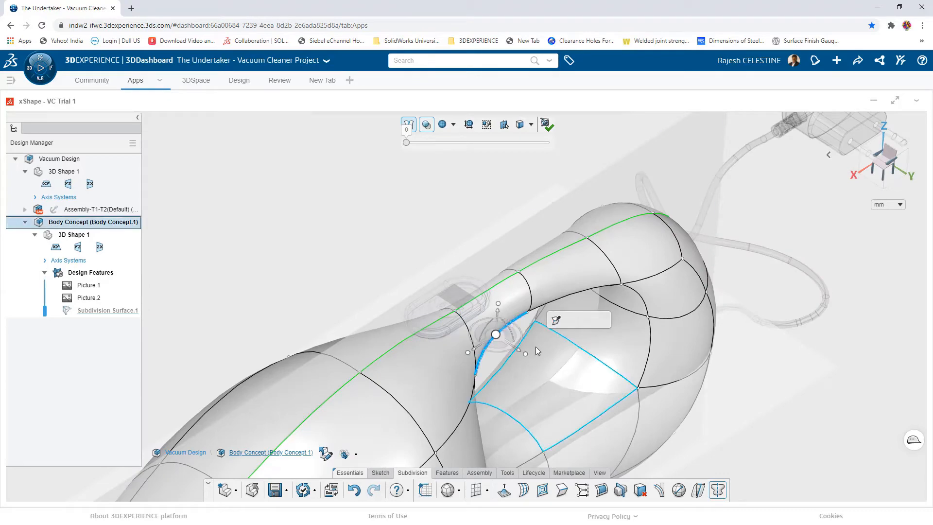
drag(519, 355, 534, 365)
middle_drag(649, 351, 652, 377)
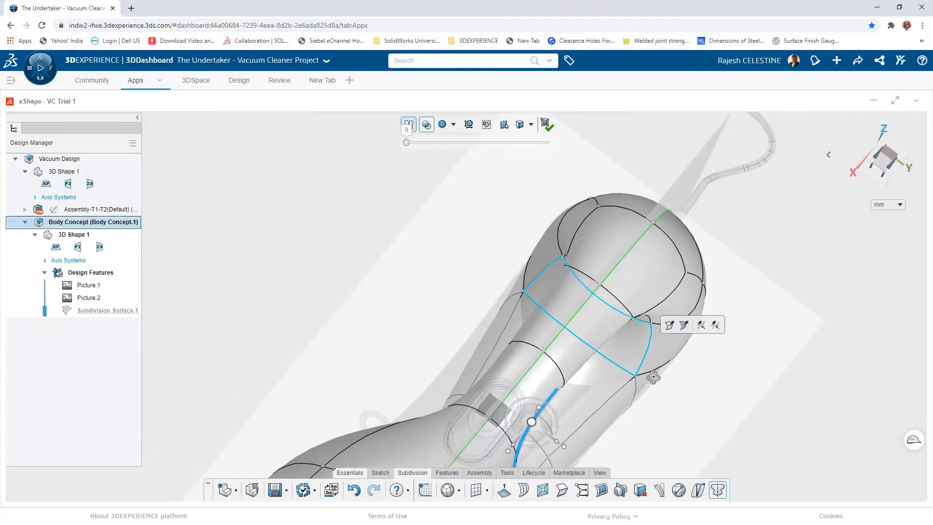
scroll(557, 378, down, 3)
scroll(555, 377, up, 3)
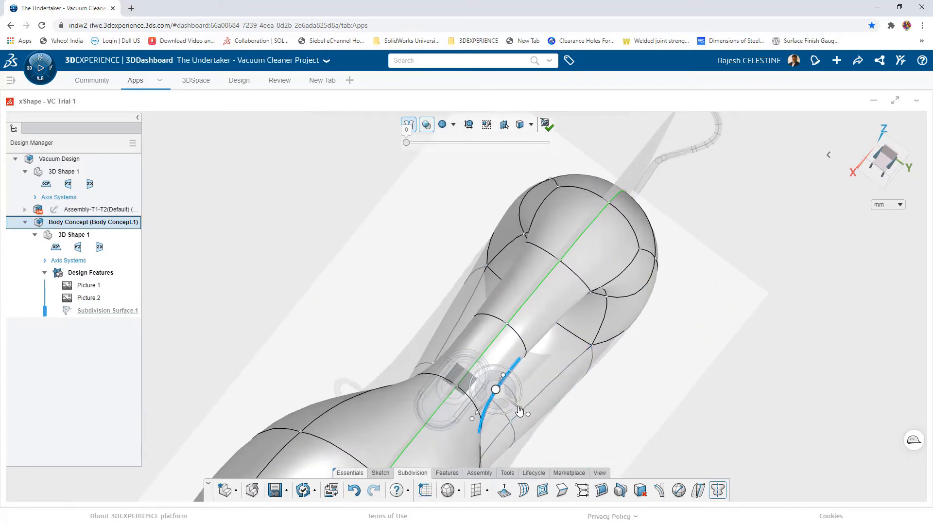
drag(518, 406, 525, 410)
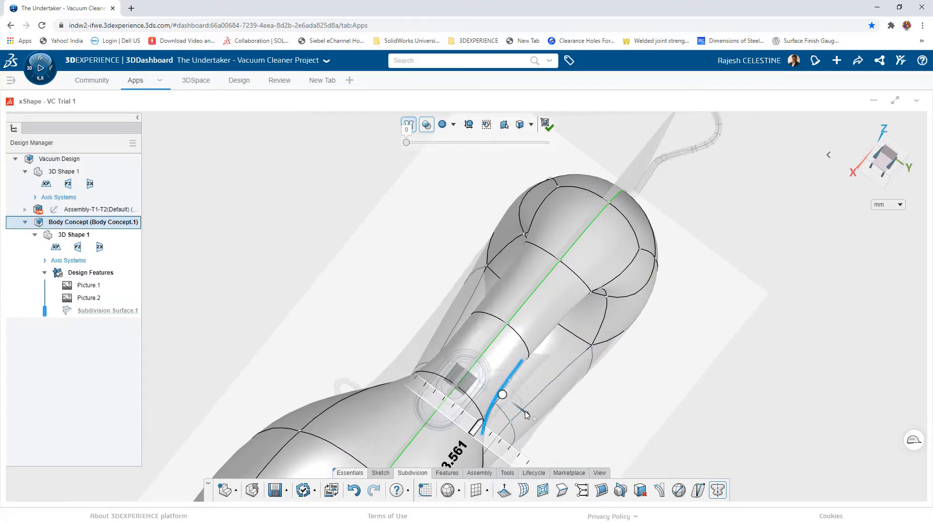
middle_drag(525, 410, 497, 308)
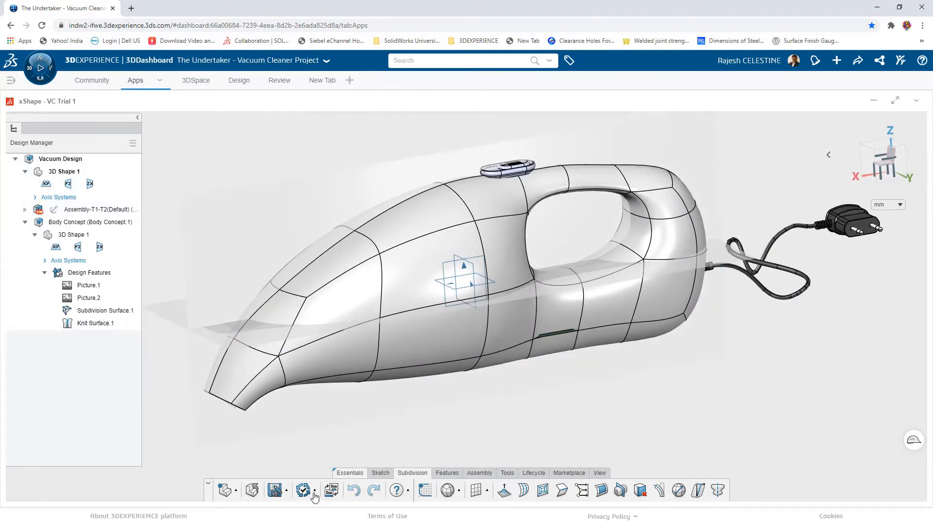
Save the component as Vacuum Design in the VC Trial 1 collaborative space, and hide the internal assembly.
click(274, 489)
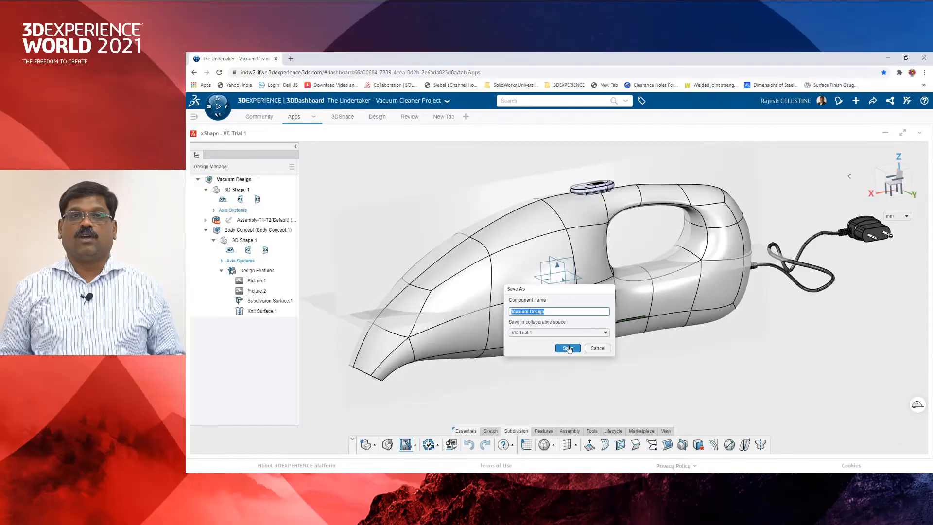
click(477, 370)
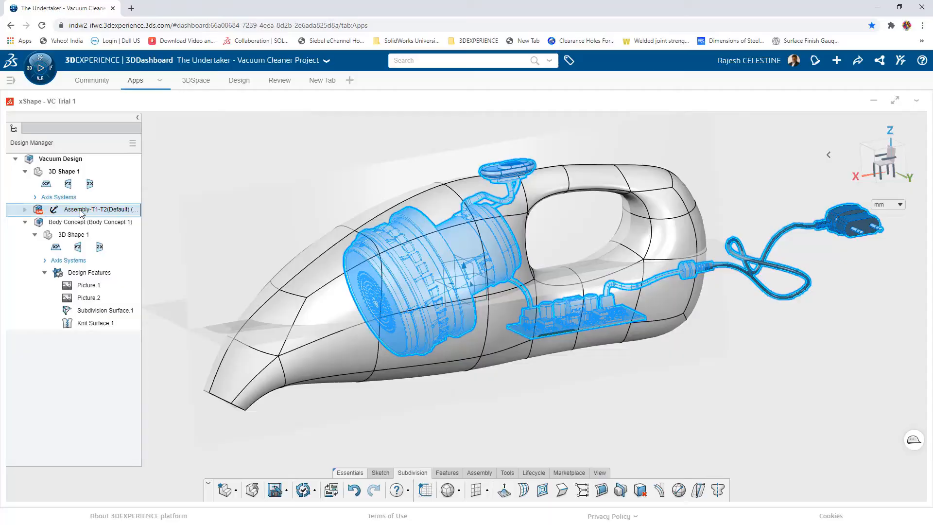
click(81, 211)
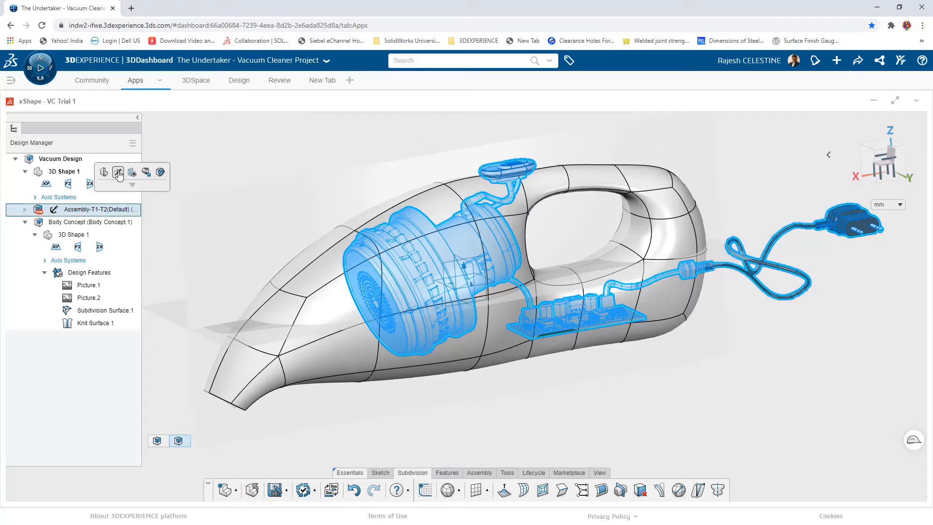
click(118, 173)
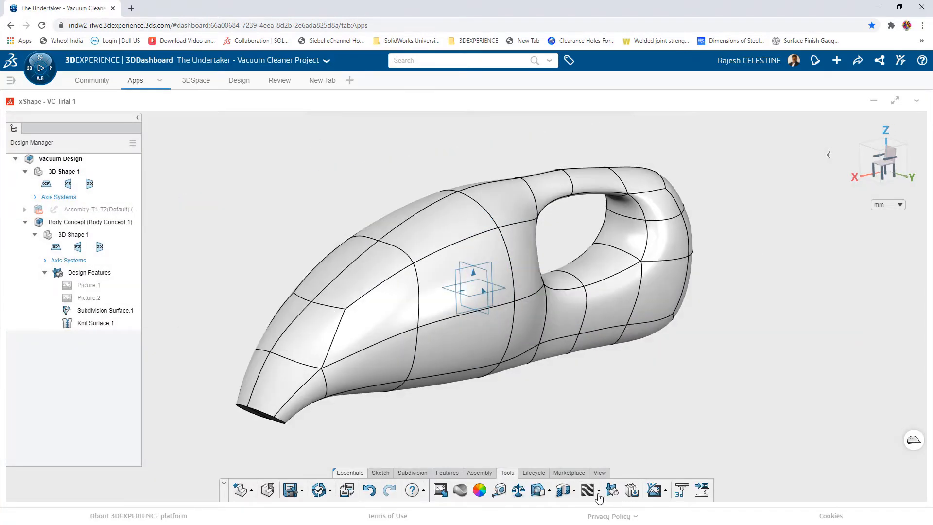
Examine the body's surface continuity with horizontal zebra stripes in front, top, isometric and nozzle-end views.
click(589, 491)
key(ctrl+4)
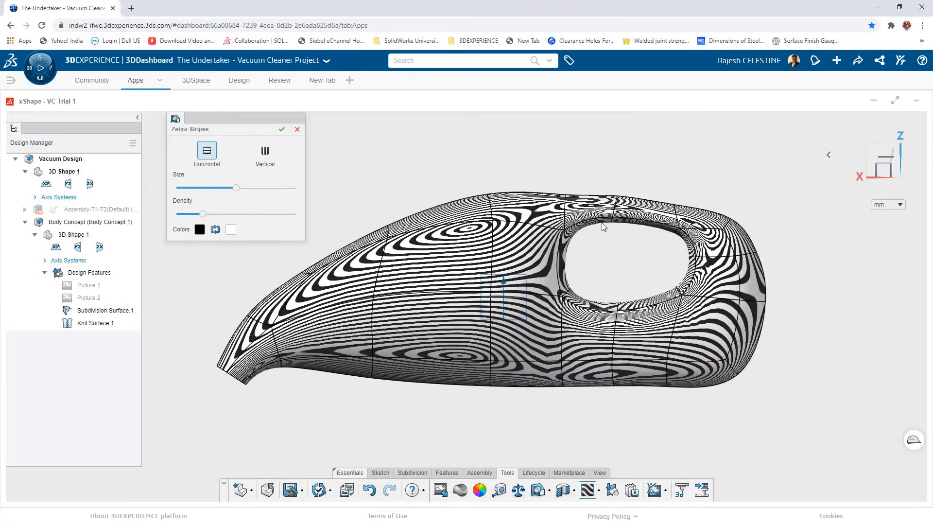
scroll(593, 223, down, 2)
scroll(594, 224, up, 2)
double_click(595, 226)
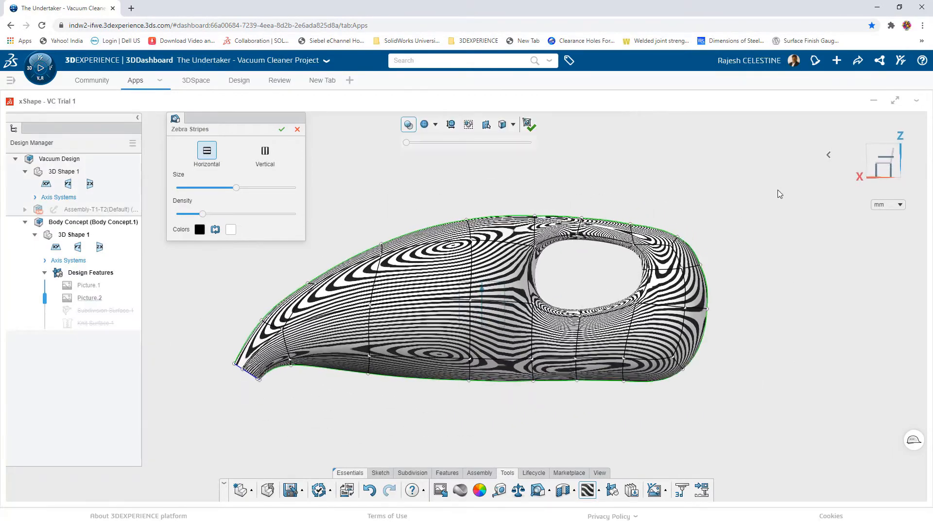
click(905, 161)
click(885, 152)
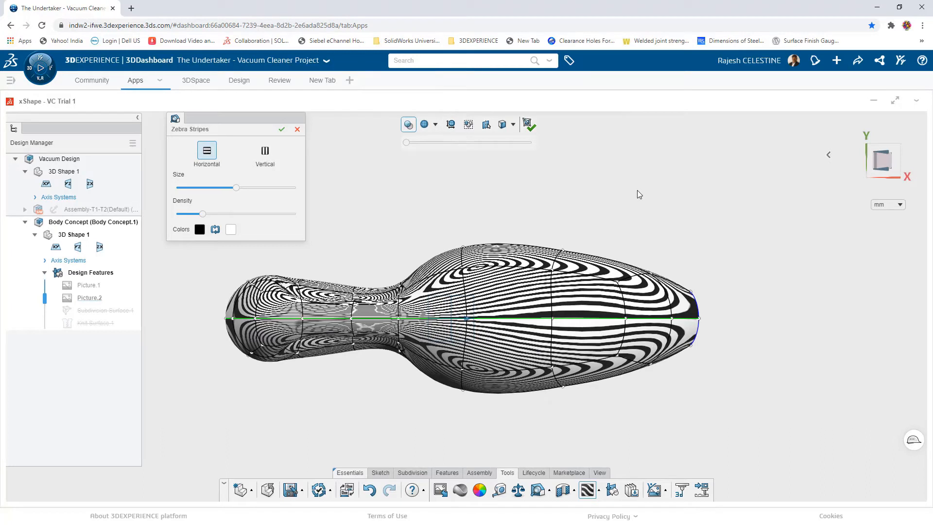
click(829, 154)
click(770, 155)
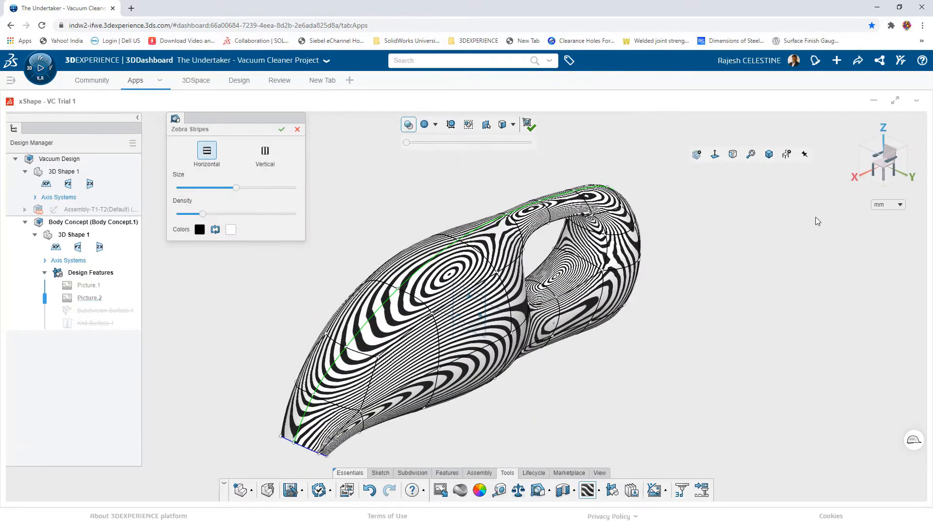
click(868, 175)
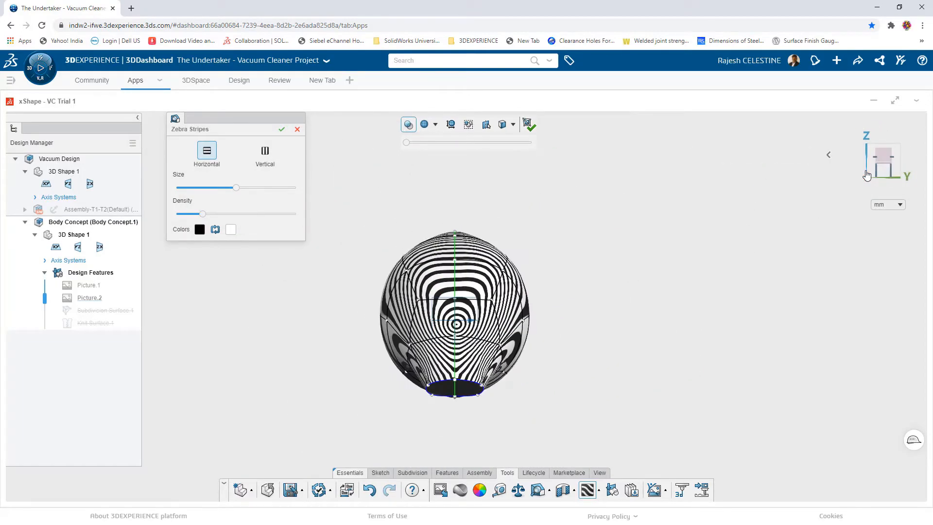
click(867, 175)
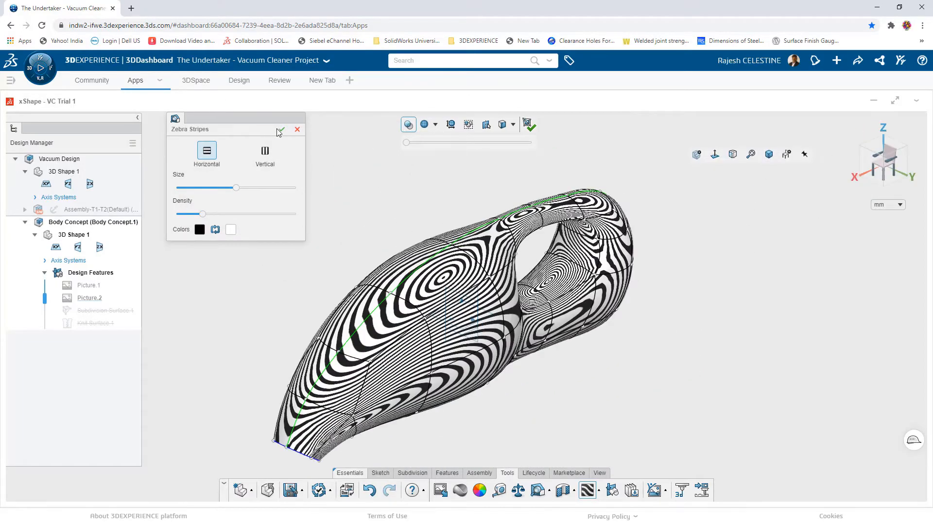
click(296, 130)
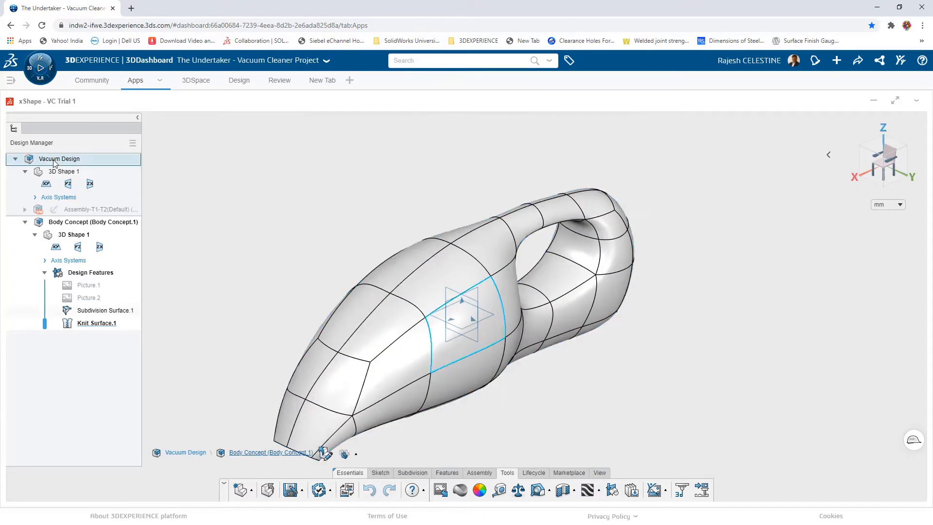
Run a draft analysis on the body with the ZX plane as pull direction and a 1 deg angle.
double_click(55, 161)
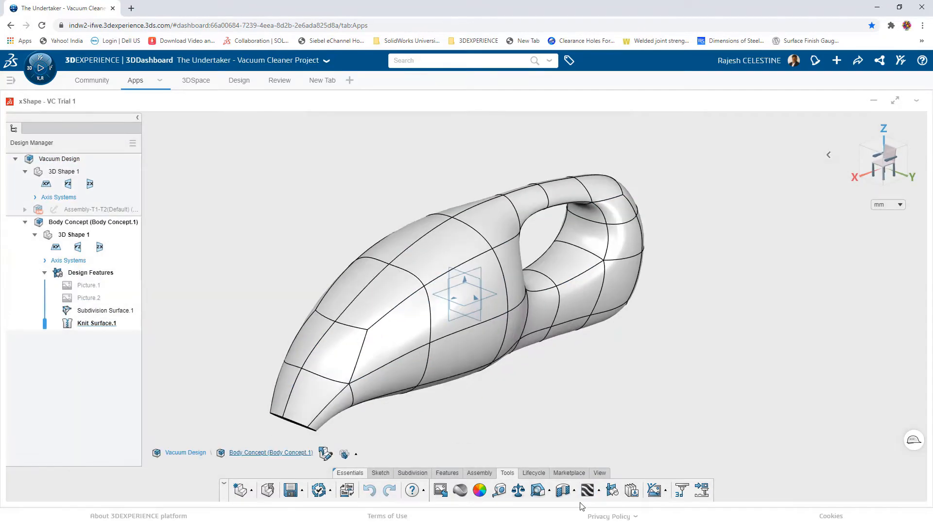
click(543, 495)
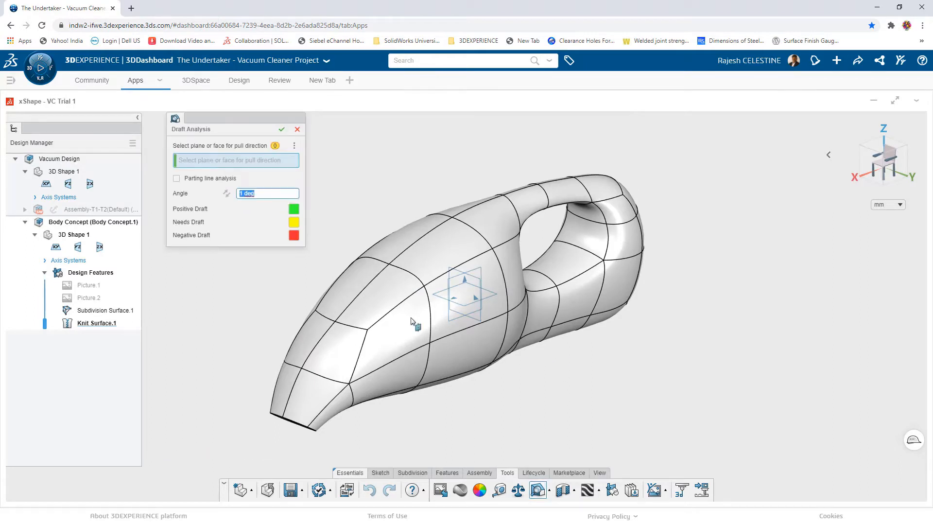
click(90, 185)
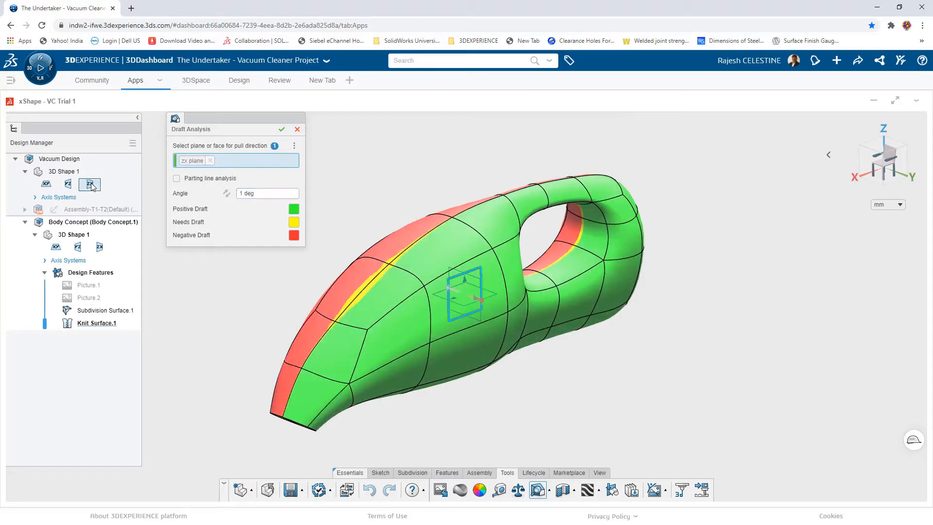
middle_drag(515, 174, 496, 176)
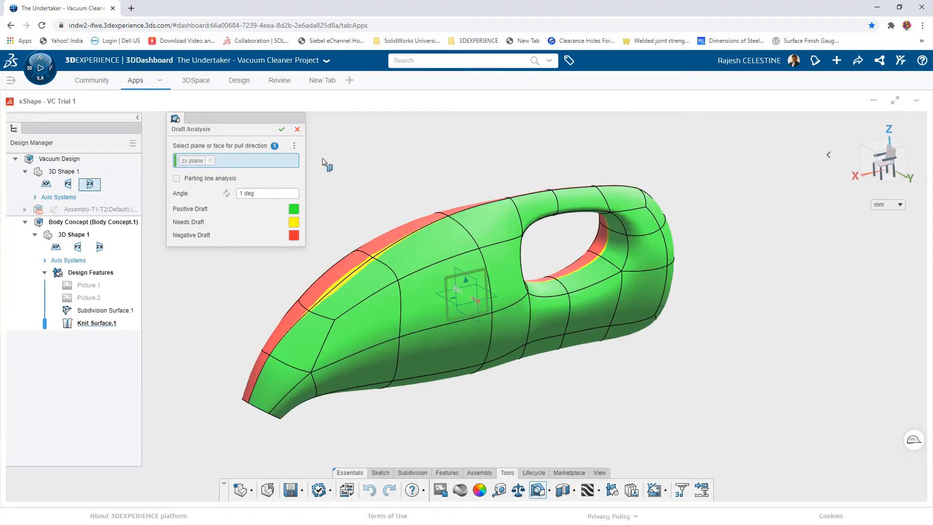
click(282, 129)
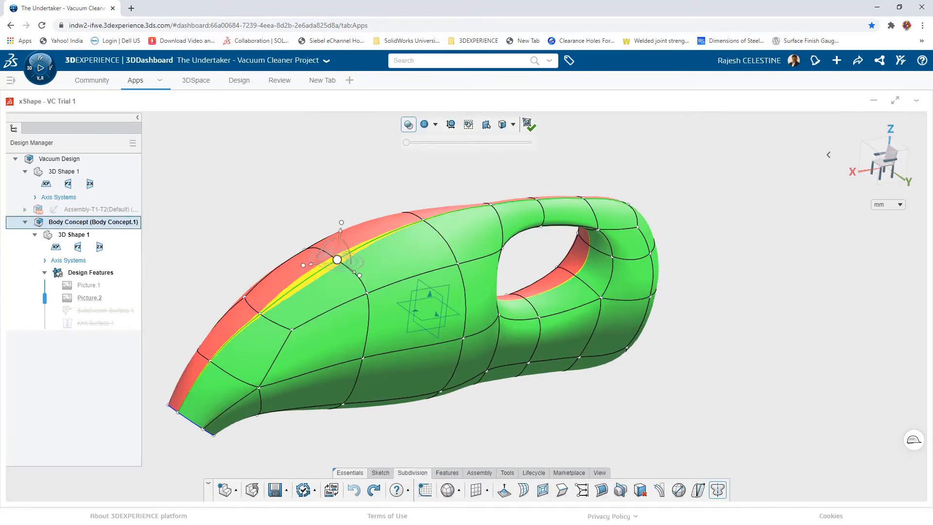
Orient the manipulator to the selection and pull the top centreline outward ahead of the handle to correct its draft.
right_click(337, 261)
click(347, 269)
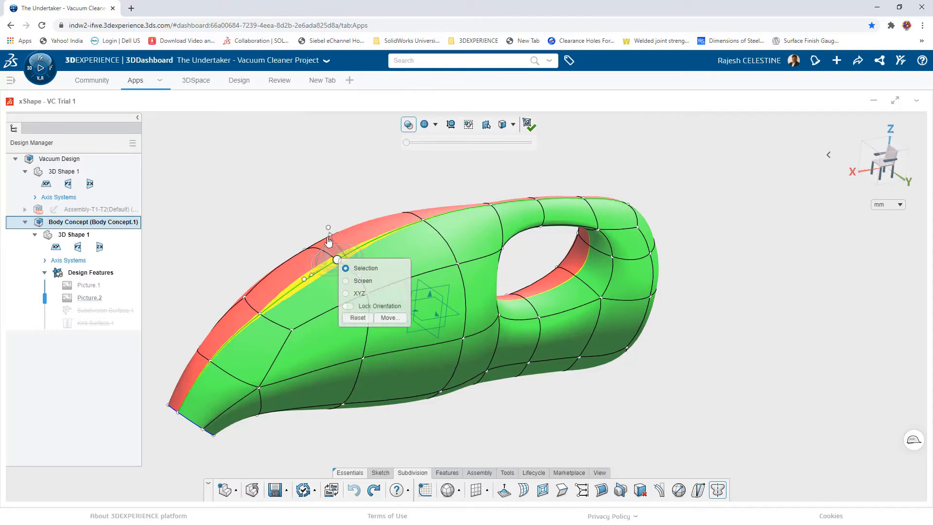
drag(331, 238, 321, 205)
click(245, 186)
middle_drag(401, 249, 380, 240)
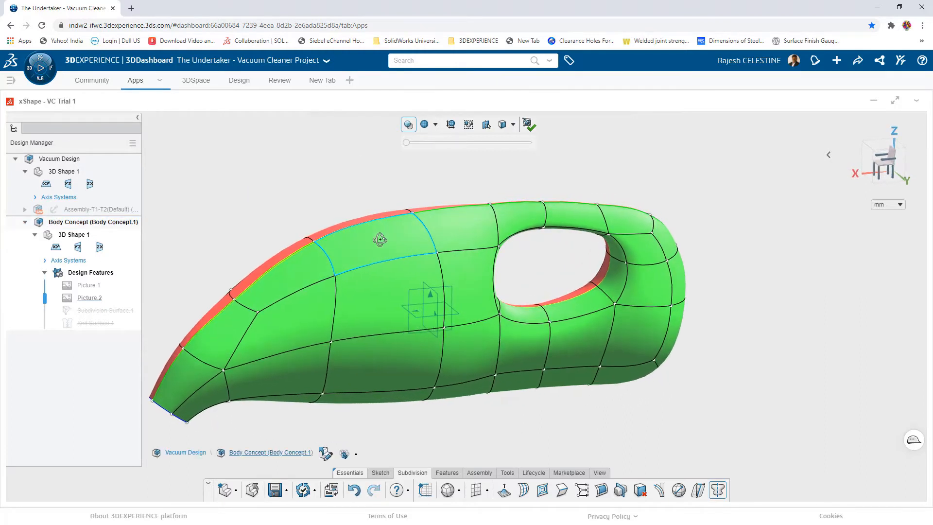
click(235, 300)
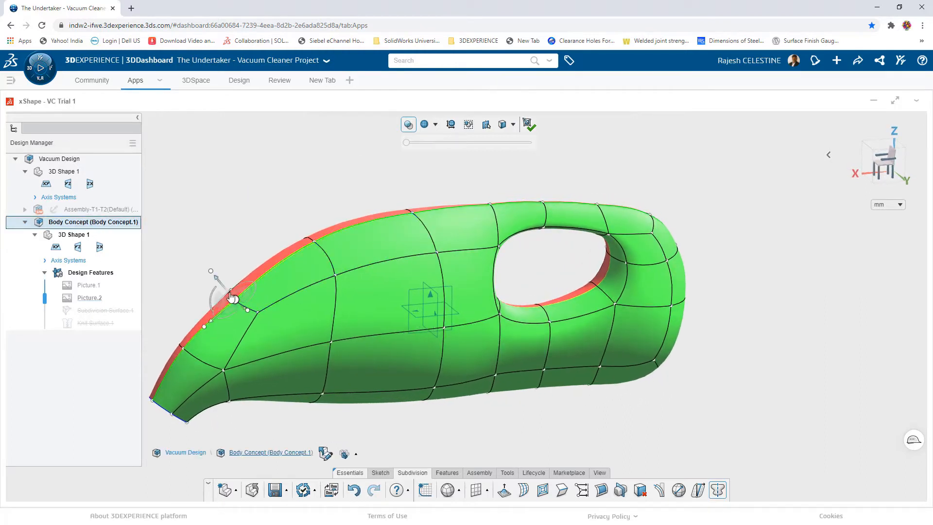
middle_drag(366, 294, 355, 220)
click(272, 212)
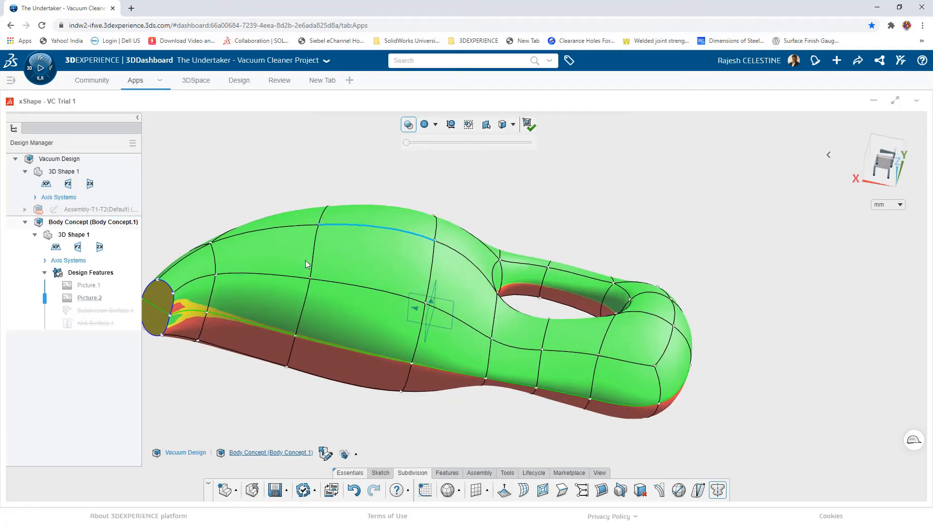
Adjust the underside centreline point just behind the nozzle to correct the draft of the surrounding faces.
click(205, 310)
middle_drag(205, 310, 262, 389)
drag(252, 393, 260, 399)
middle_drag(259, 399, 234, 342)
drag(234, 342, 239, 348)
click(404, 409)
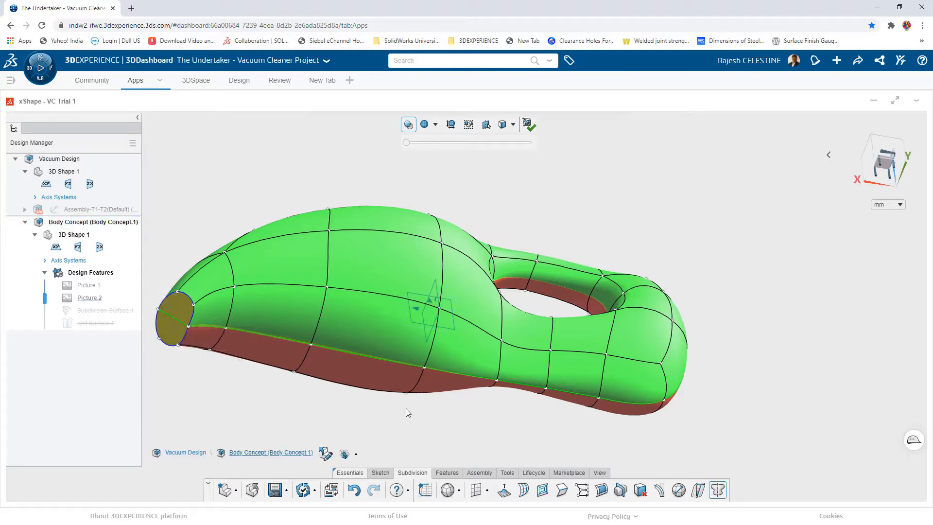
Turn off the draft analysis display on the body.
middle_drag(406, 410, 515, 407)
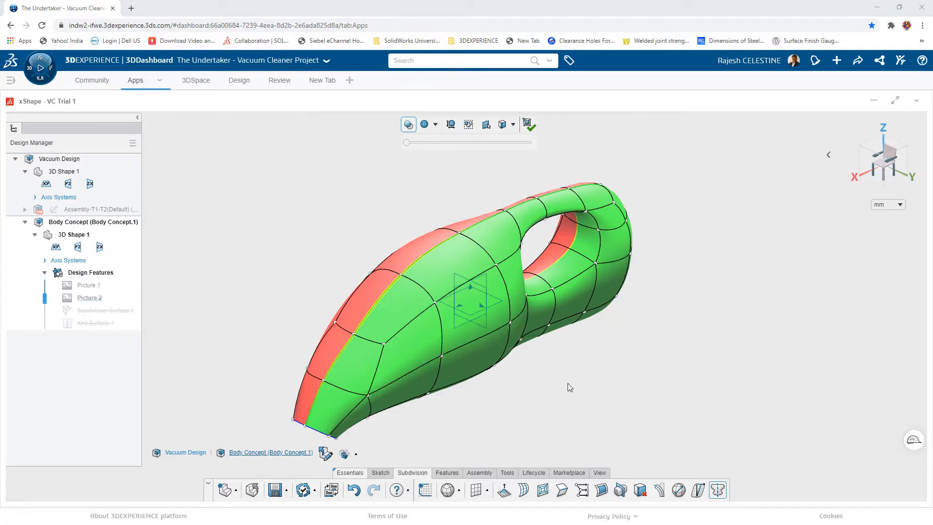
click(507, 473)
click(539, 492)
Switch the Vacuum Design-ST01 component to the xDesign app.
click(347, 491)
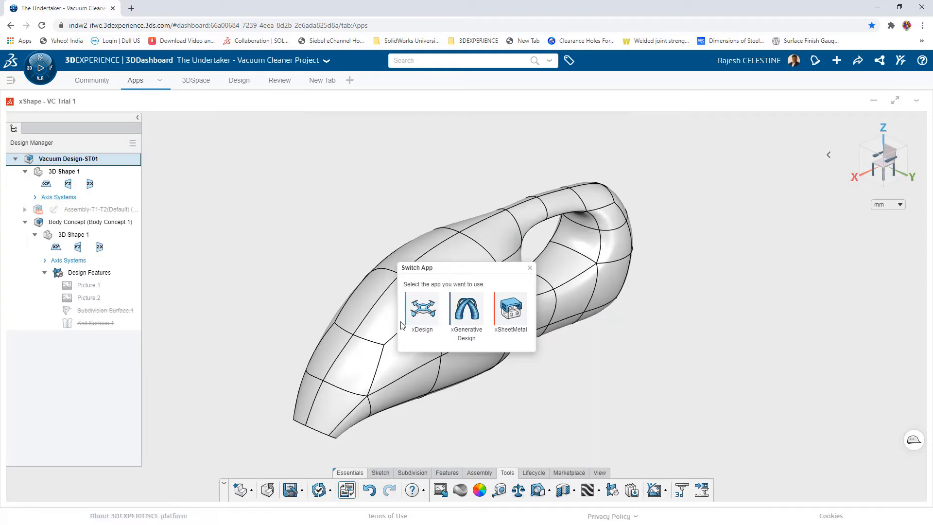
click(431, 308)
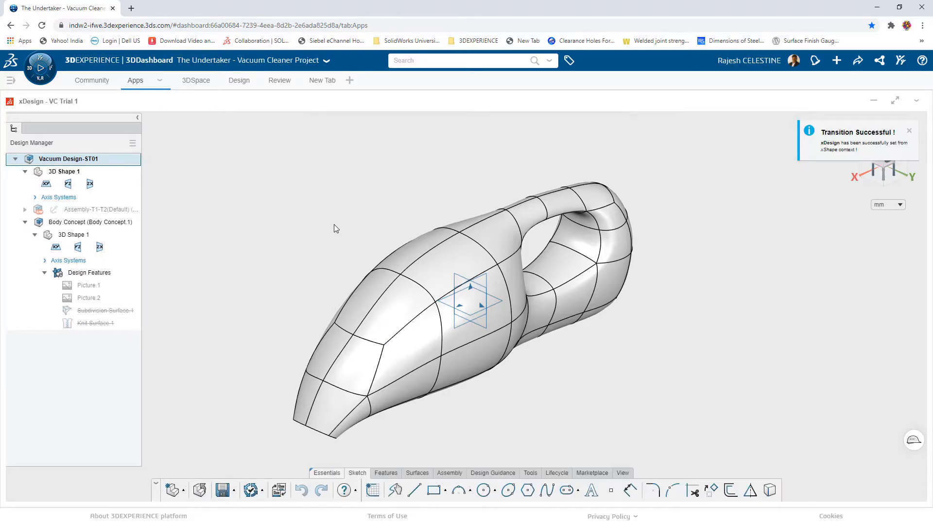
Shell the Body Concept one way with a 2 mm wall thickness, removing the two faces at the nozzle opening.
click(335, 417)
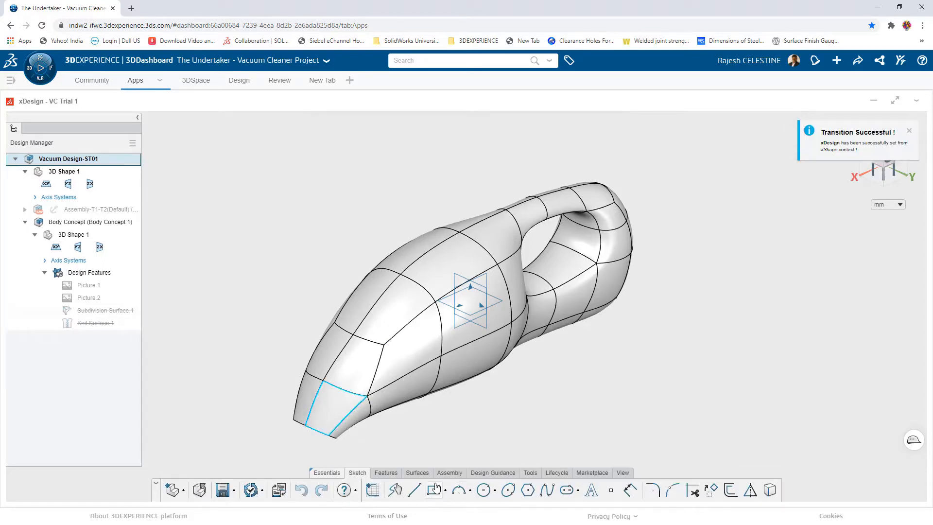
click(531, 474)
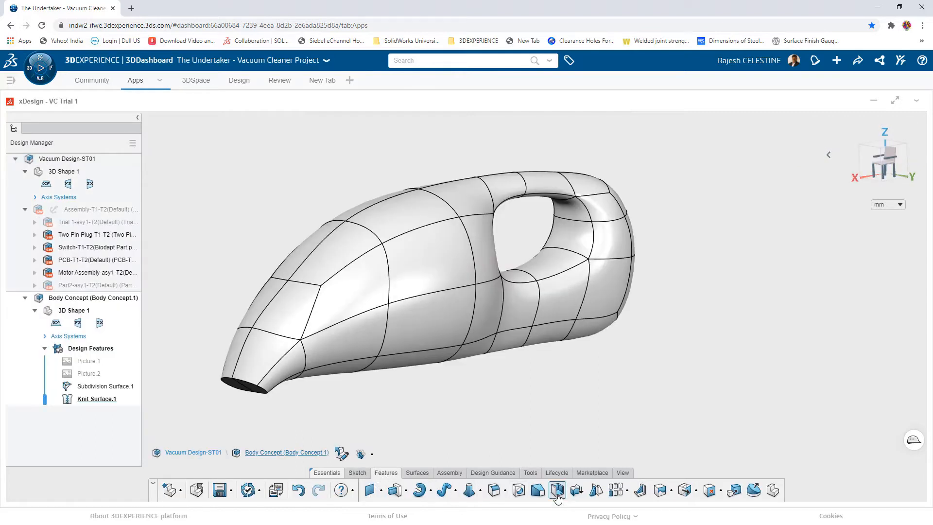
click(557, 489)
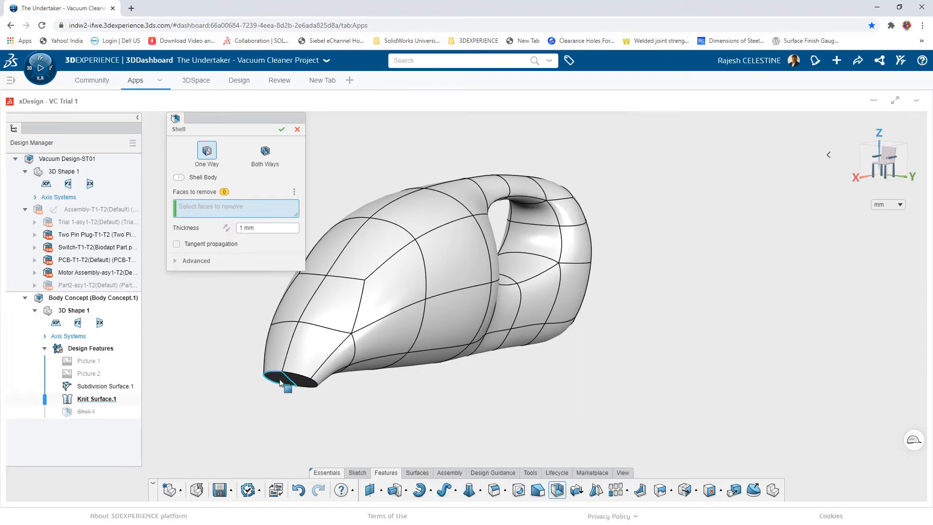
click(281, 384)
click(284, 384)
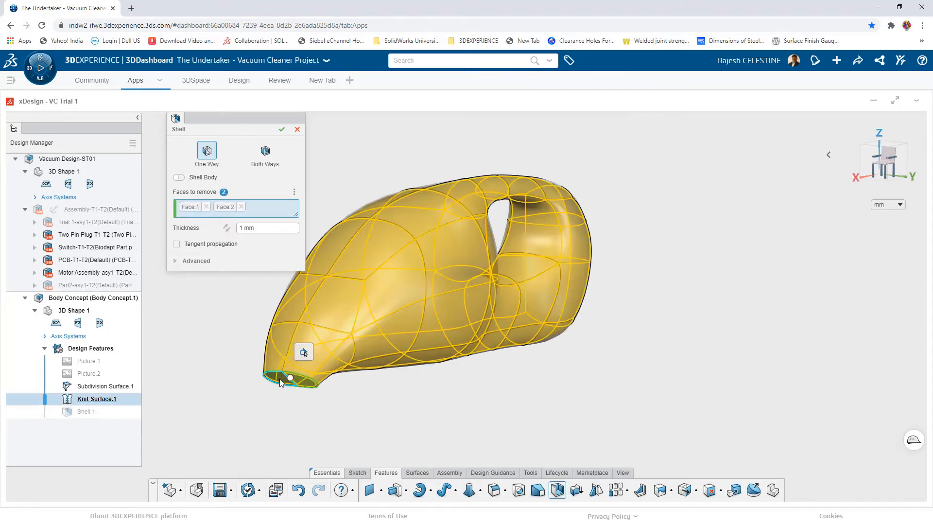
drag(248, 228, 209, 223)
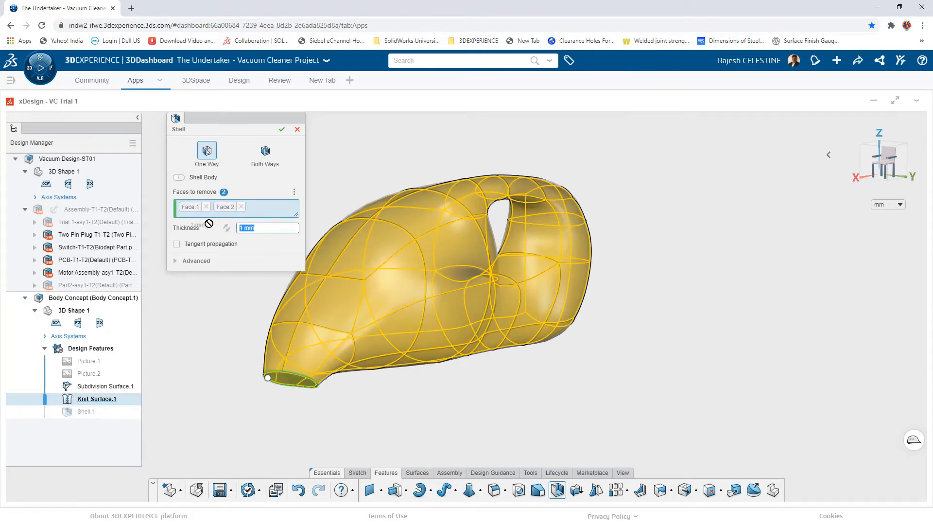
text(2)
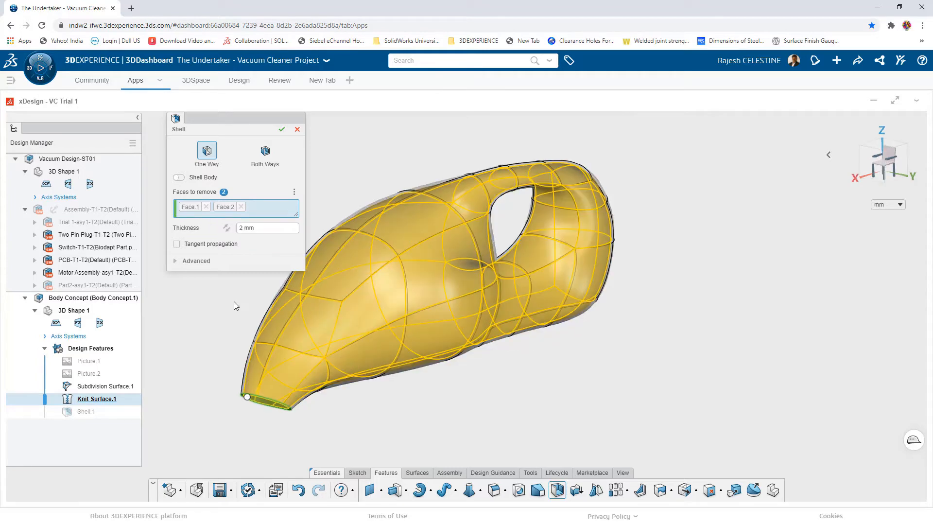
click(282, 130)
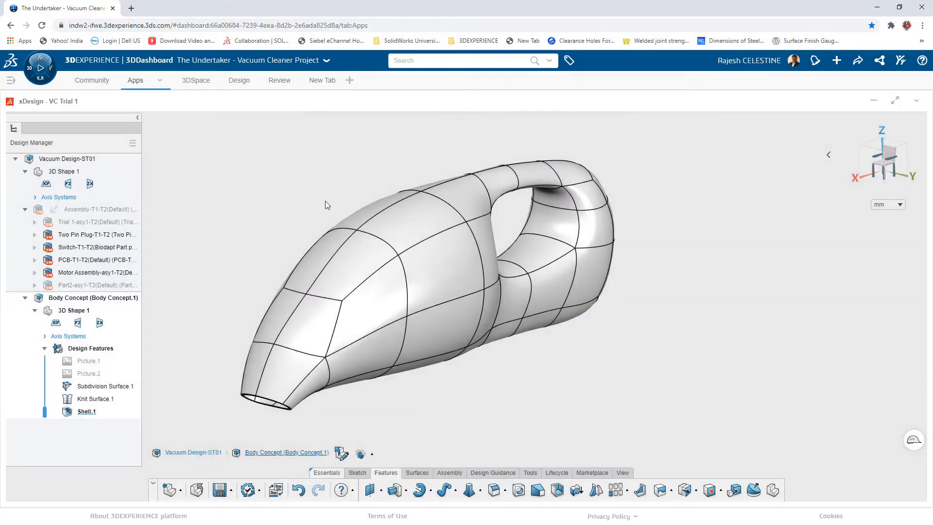
Activate the top-level Vacuum Design-ST01 and show the internal Assembly-T1-T2 together with the shelled body.
middle_drag(325, 200, 314, 204)
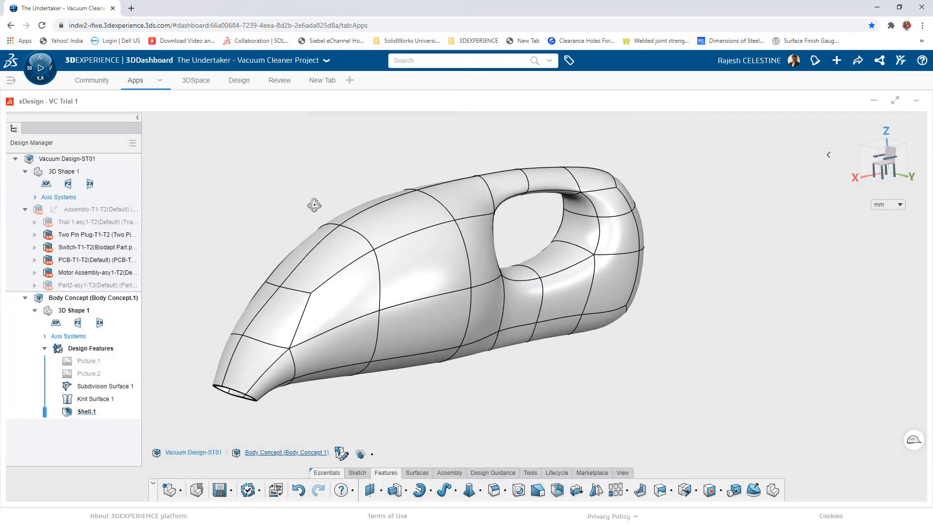
double_click(66, 160)
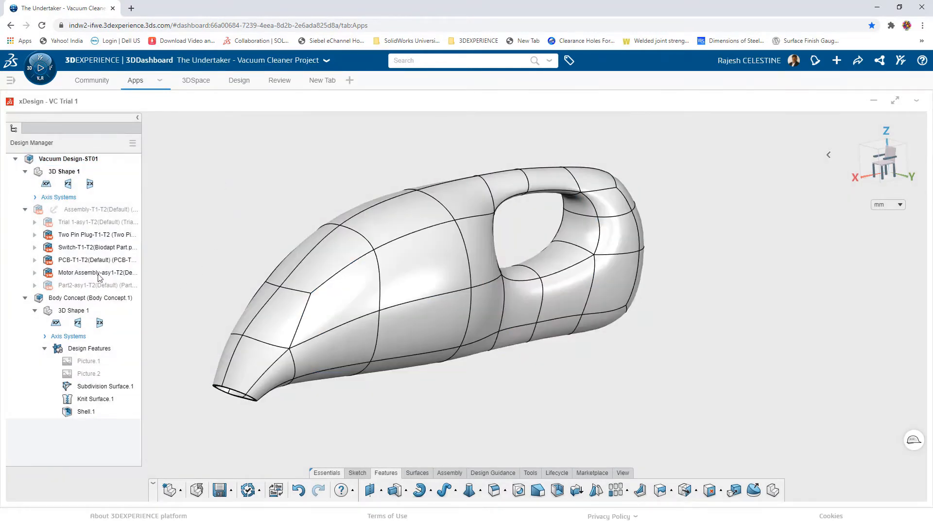
click(92, 210)
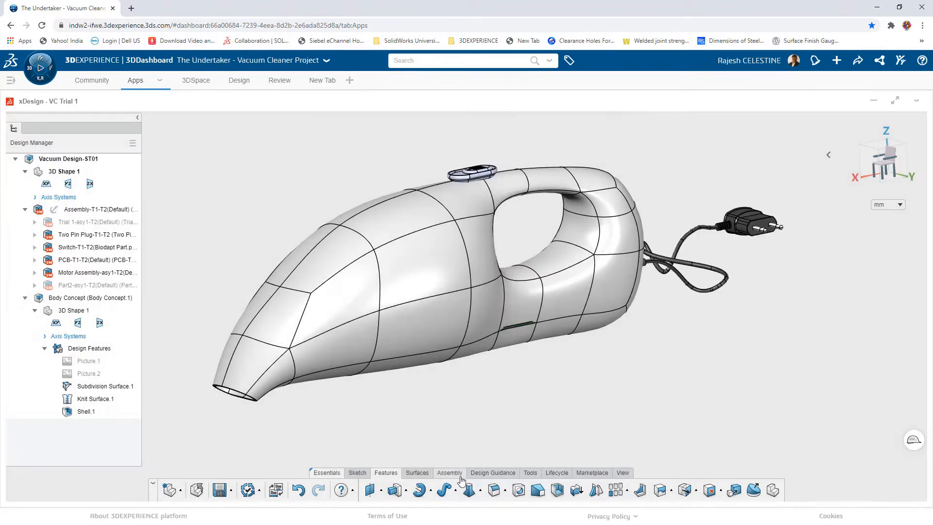
Run an interference detection between the PCB-T1-T2 component and the Body Concept, inspect it and close the check.
click(452, 474)
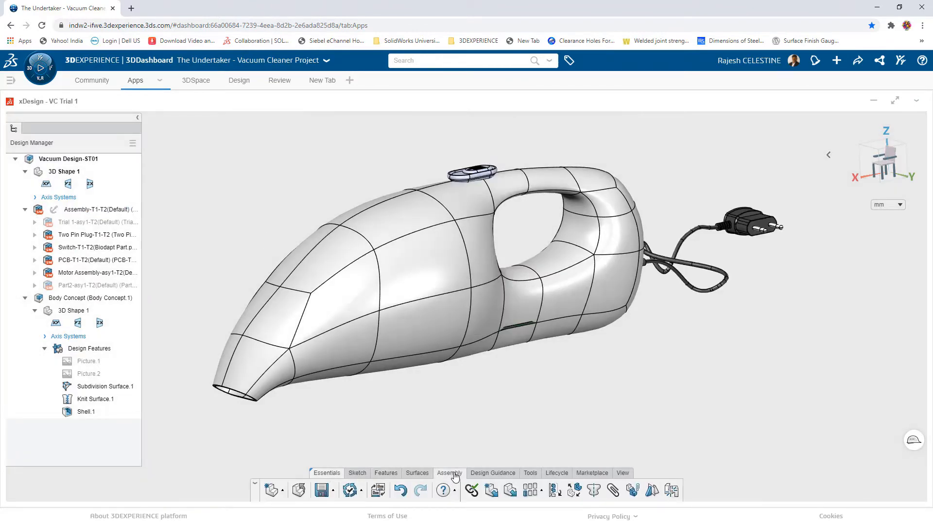
click(672, 491)
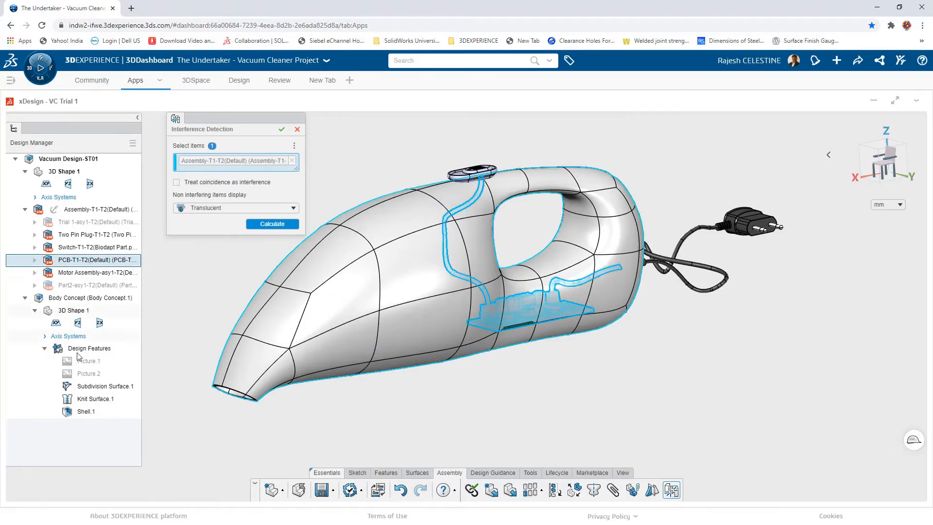
click(90, 301)
click(91, 301)
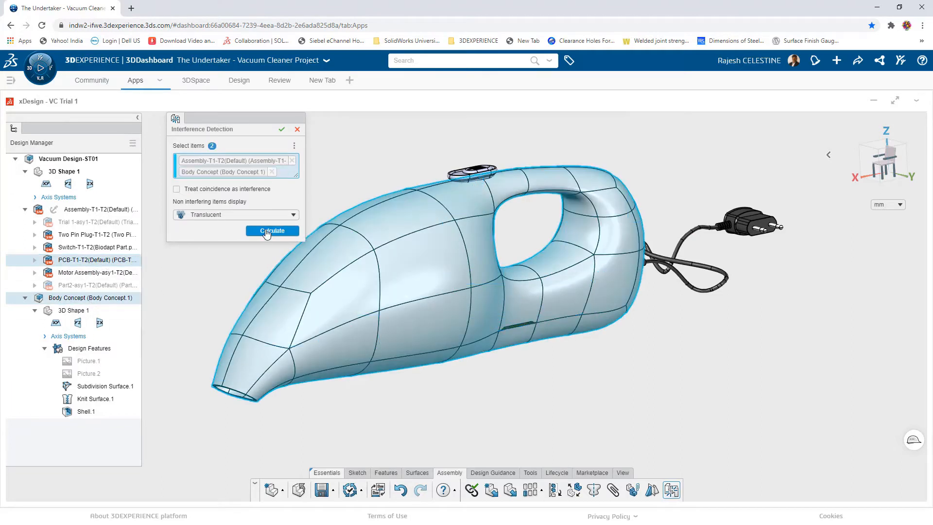
click(268, 233)
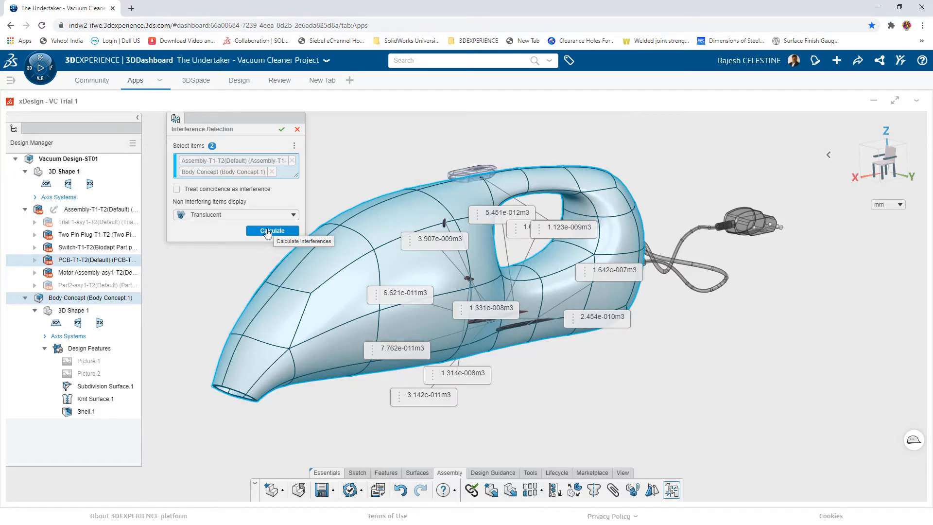
middle_drag(558, 268, 535, 280)
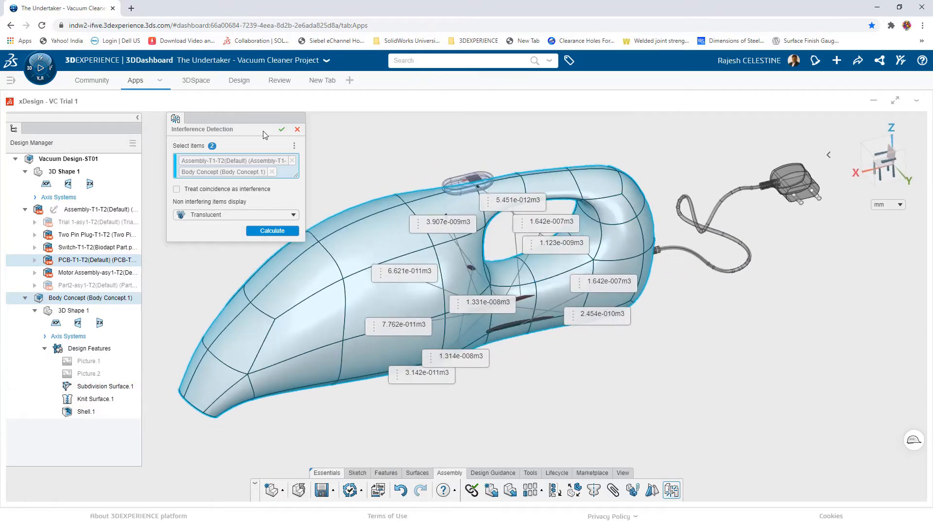
click(282, 130)
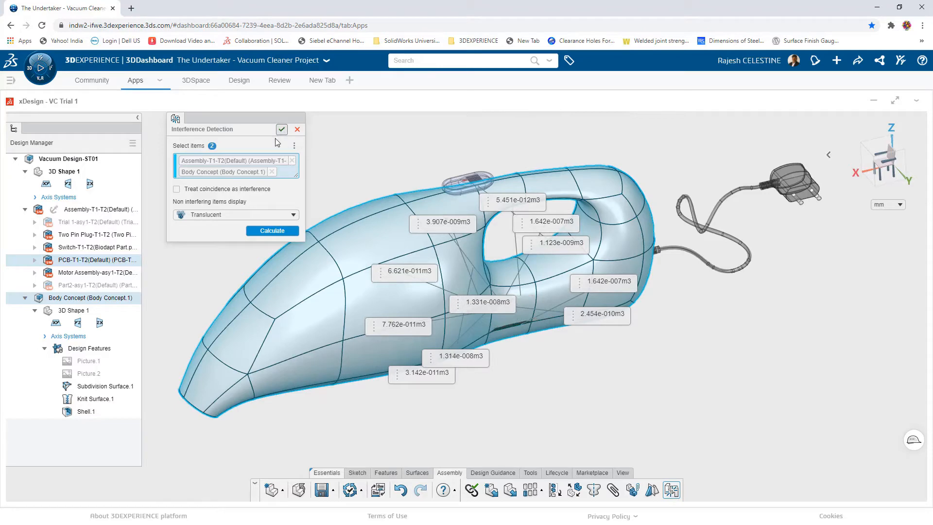
Activate the Body Concept for editing in context and switch it to the xShape app.
middle_drag(454, 348, 460, 325)
click(461, 324)
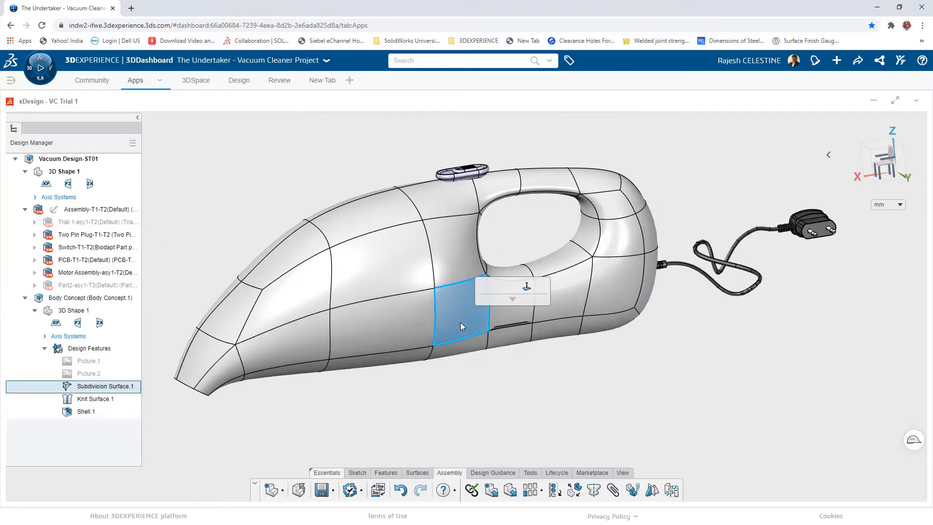
click(486, 287)
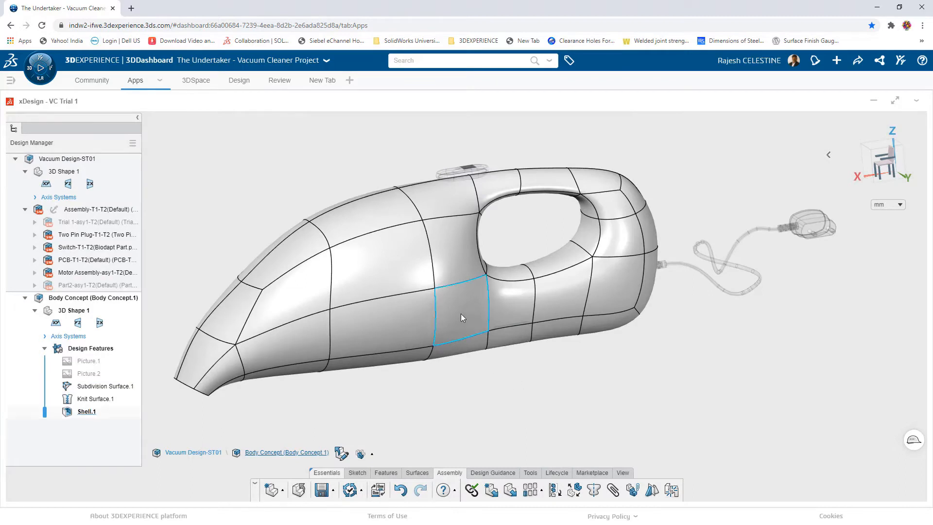
click(461, 314)
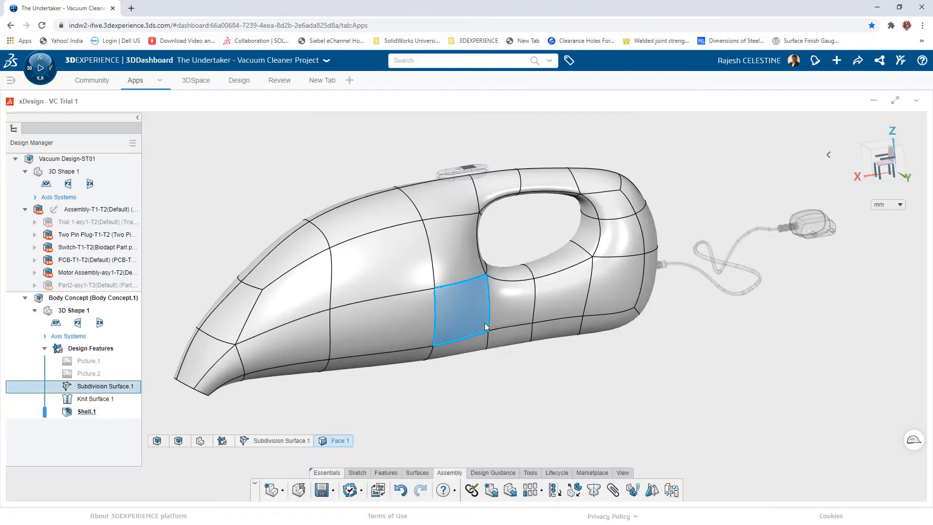
click(547, 370)
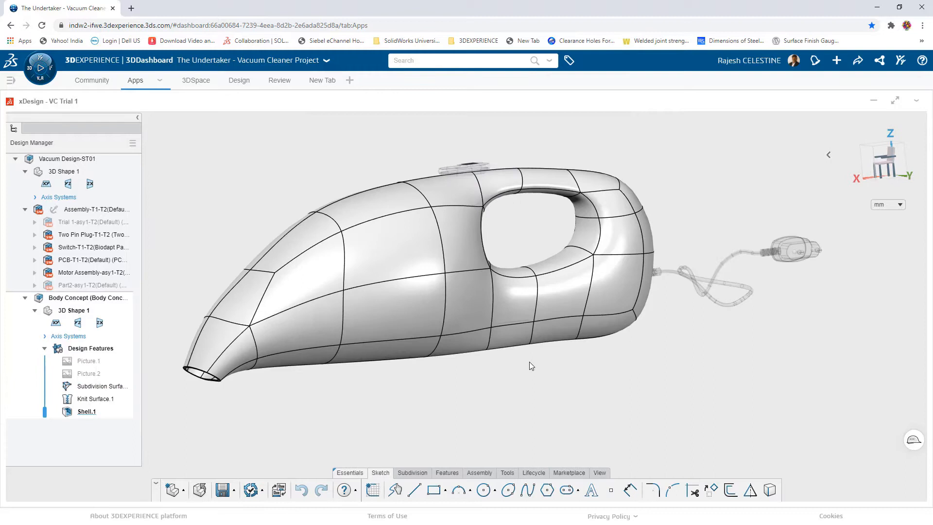
Edit the body's subdivision surface and pull the lower side edge beneath the front of the handle outward, away from the PCB.
middle_drag(530, 362, 538, 387)
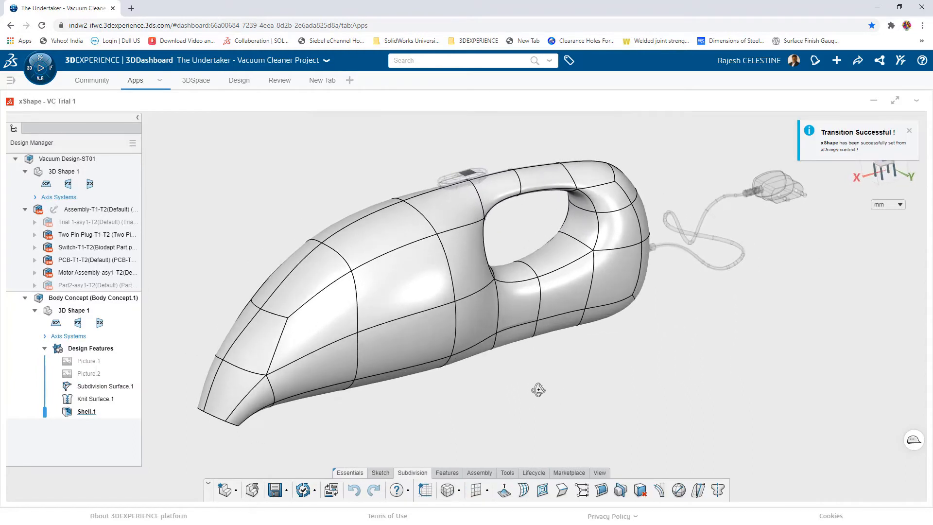
double_click(513, 327)
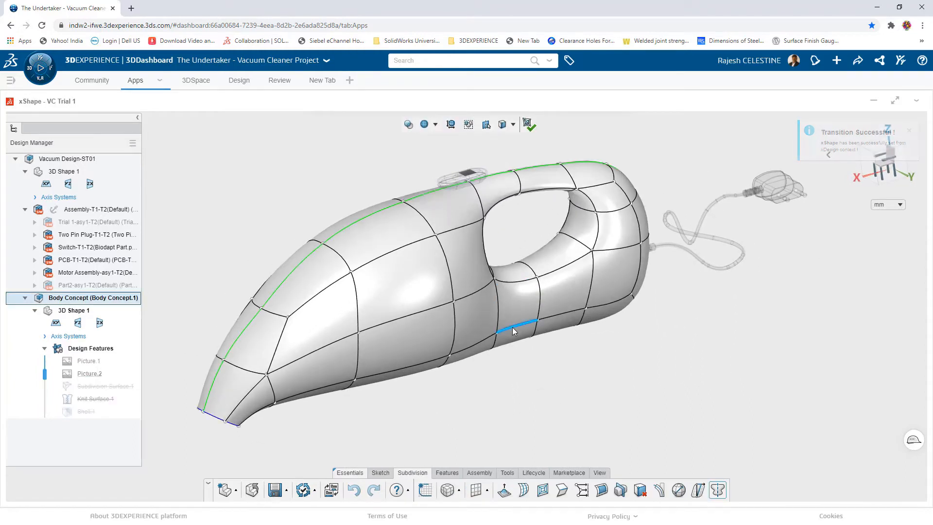
click(513, 329)
drag(531, 354, 538, 355)
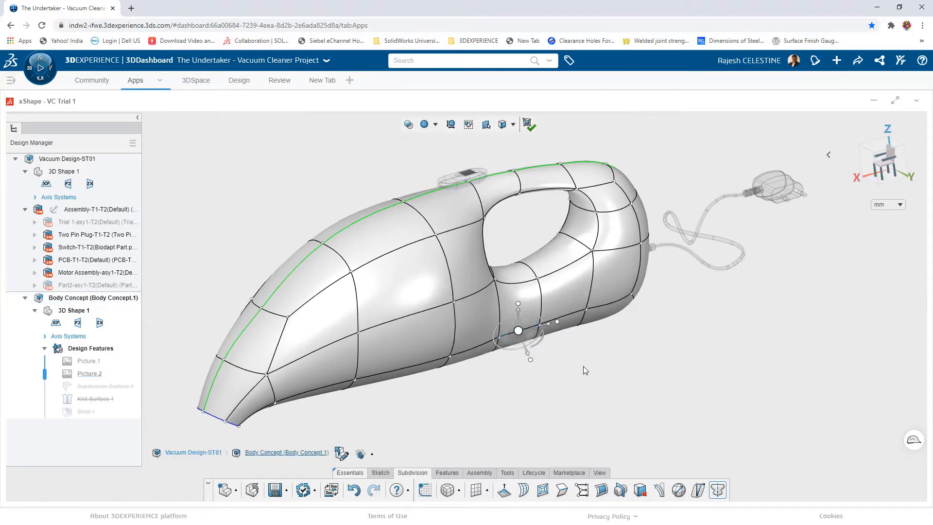
middle_drag(585, 368, 574, 340)
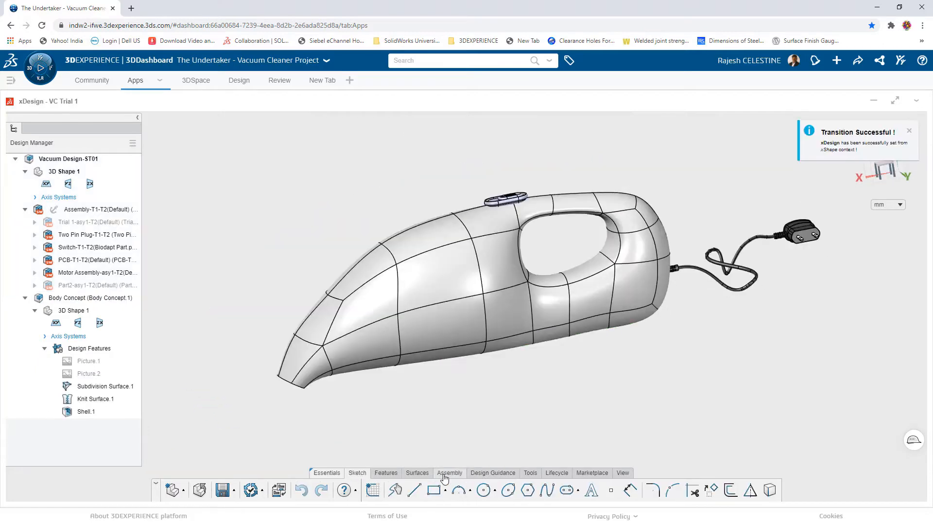
Recalculate the interference between the PCB-T1-T2 component and the reshaped Body Concept in xDesign and inspect the clash areas.
click(444, 474)
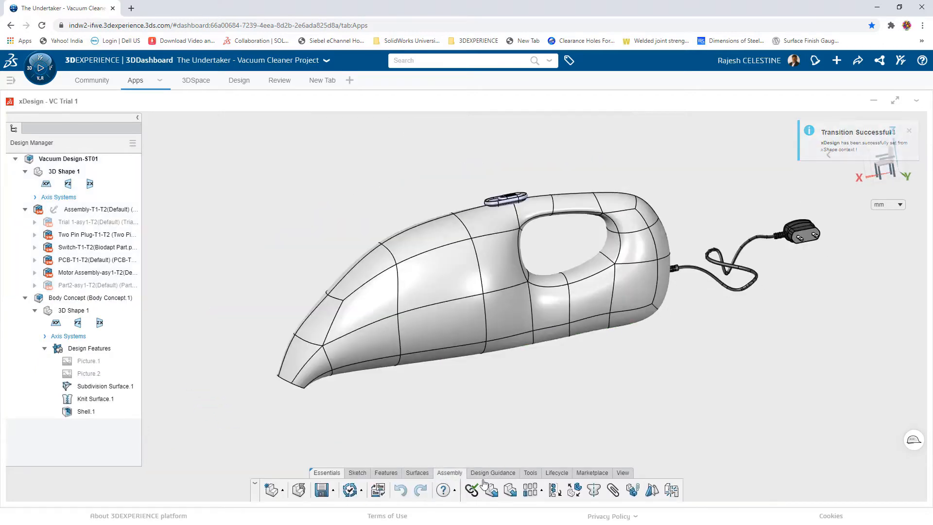
click(672, 490)
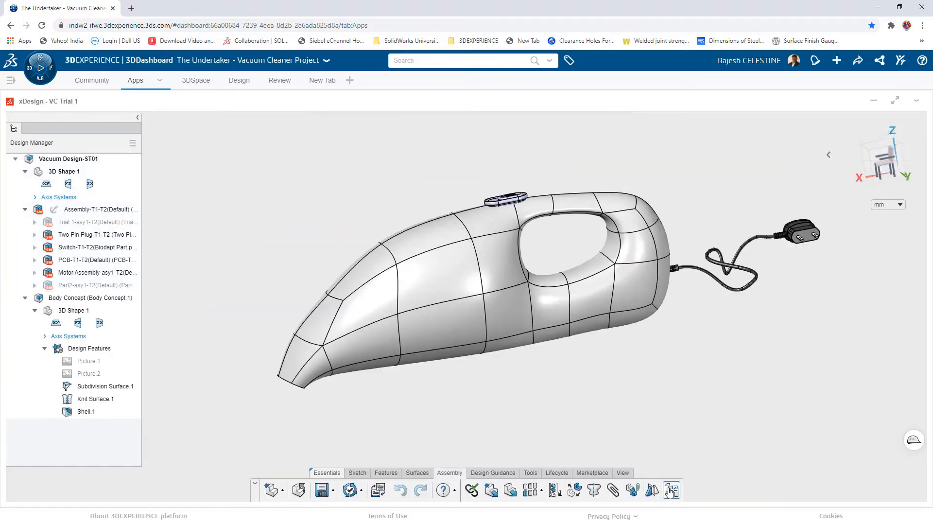
click(95, 263)
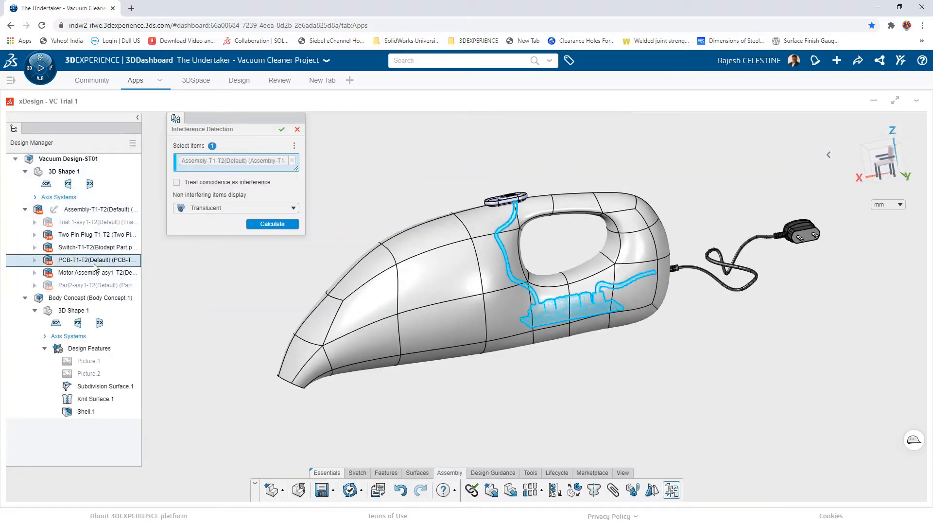
click(78, 298)
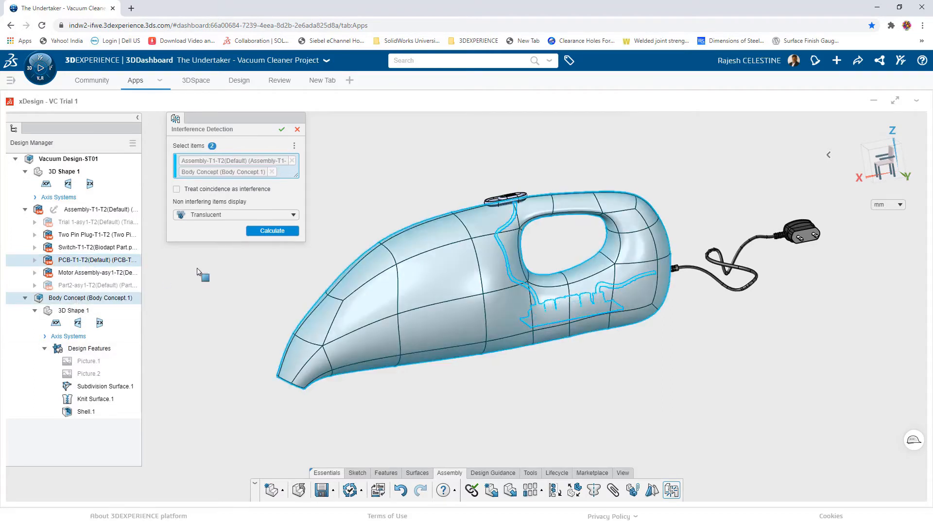
click(276, 232)
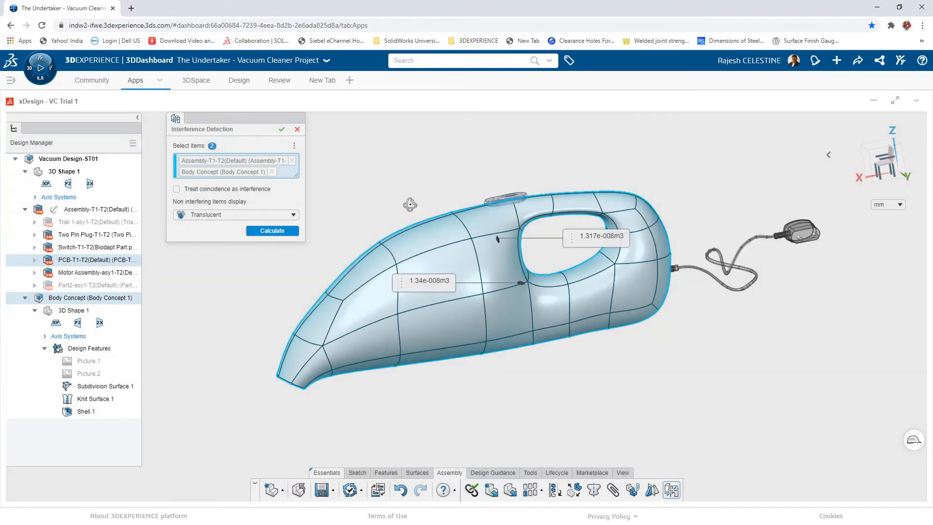
middle_drag(409, 204, 378, 243)
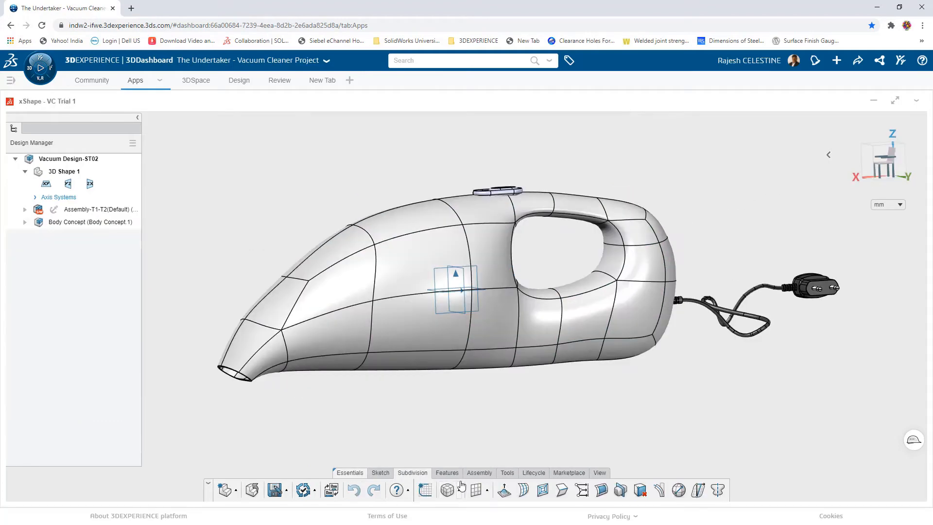
Section Vacuum Design-ST02 on the ZX plane at 0 mm to examine how the internal components fit inside the body.
click(507, 474)
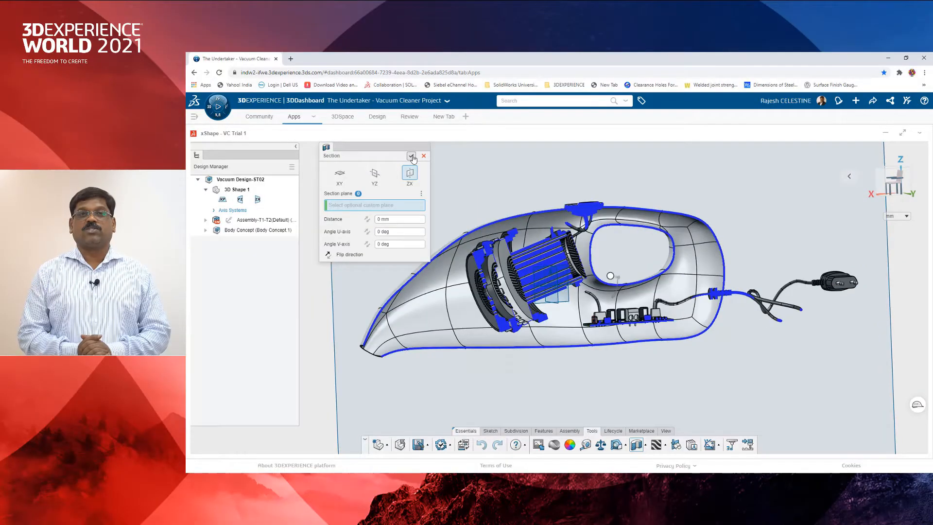
click(282, 130)
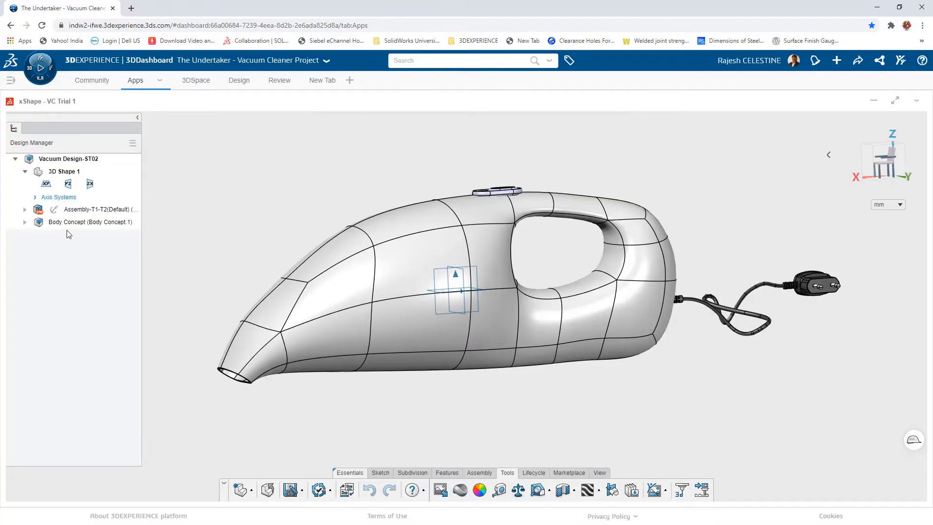
Activate the Body Concept in Vacuum Design-ST02 and switch it to the xDesign app.
click(71, 223)
double_click(71, 224)
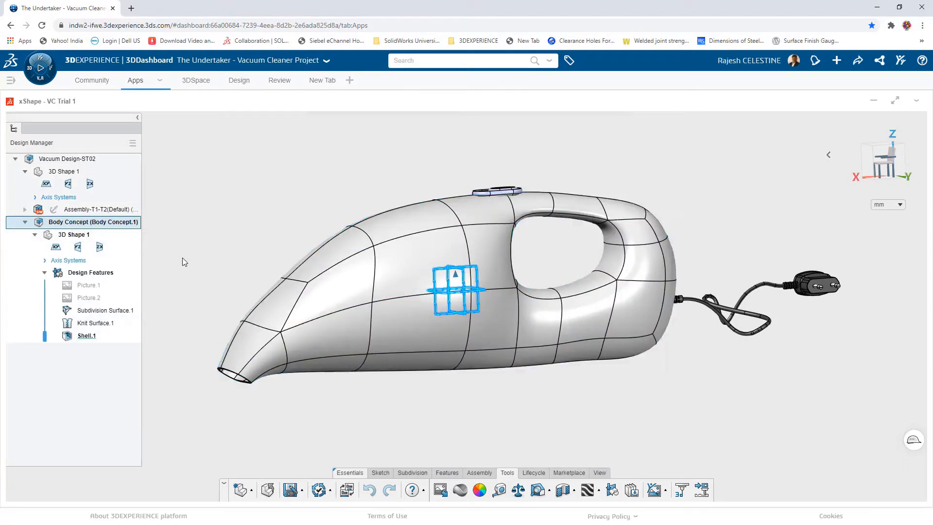
click(346, 492)
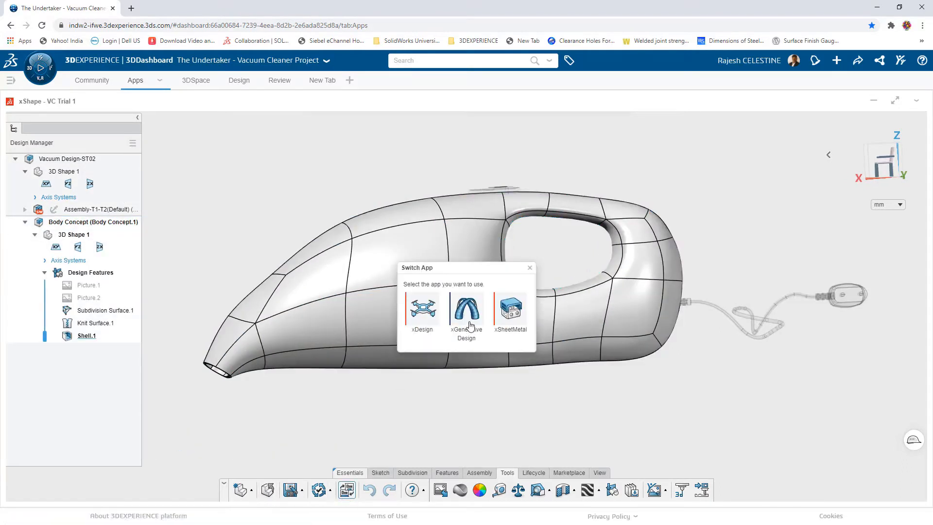
click(422, 307)
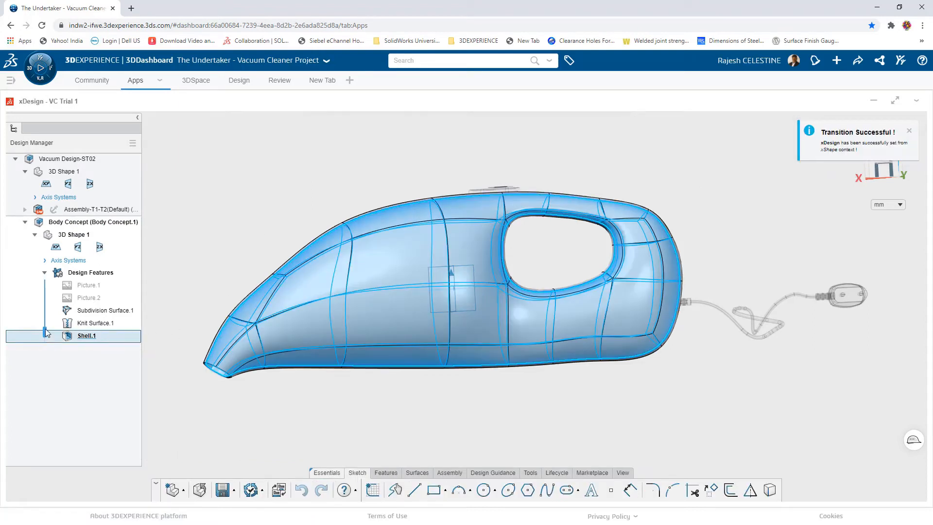
Roll the Body Concept back to before the shell and start a sketch on the ZX plane.
drag(45, 332, 45, 322)
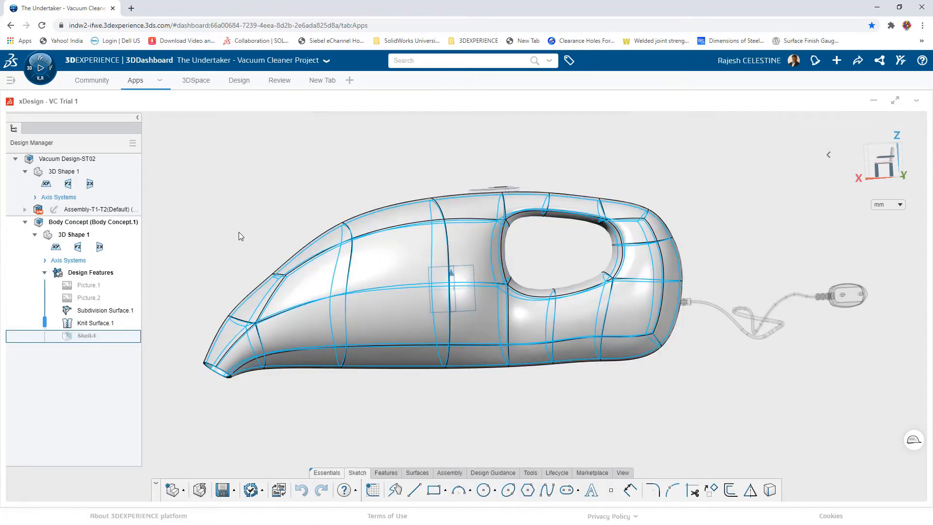
click(478, 290)
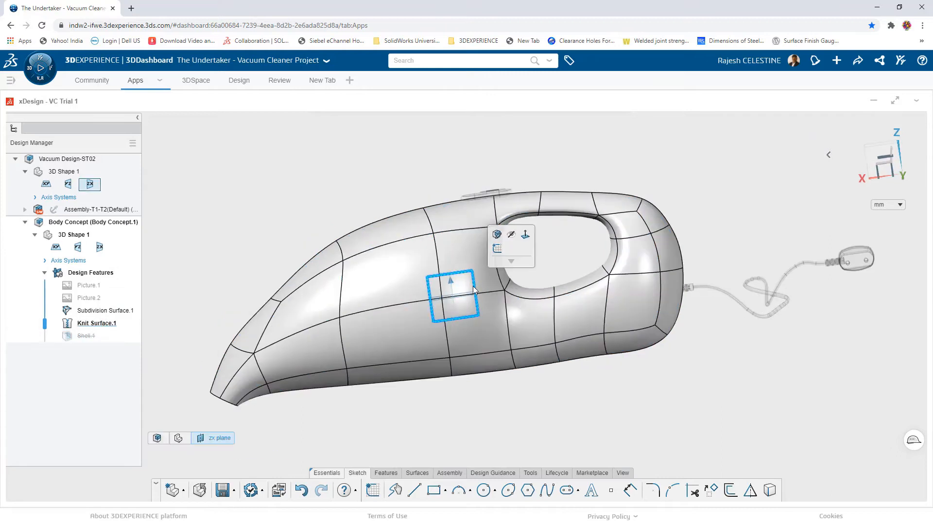
click(498, 250)
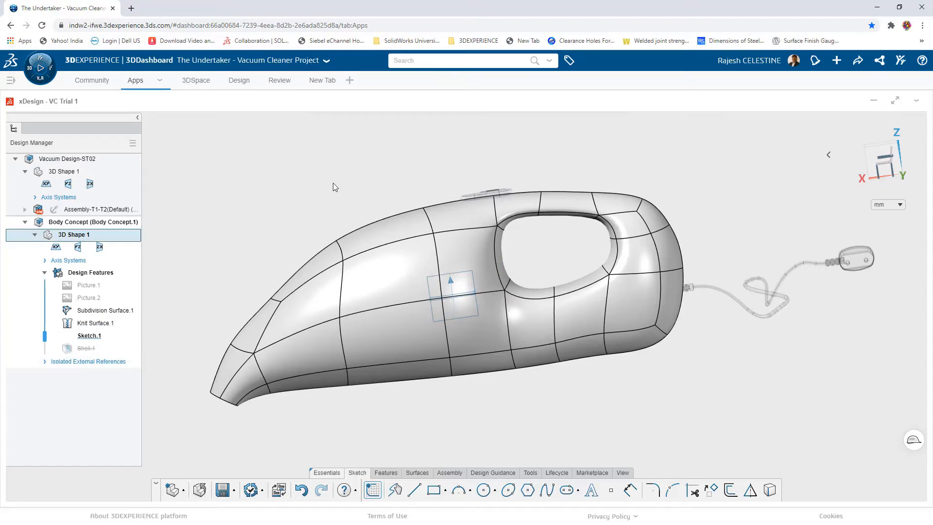
Make the Body Concept translucent and sketch three 10 mm circles: above the motor, between motor and PCB, and behind the handle opening.
click(101, 222)
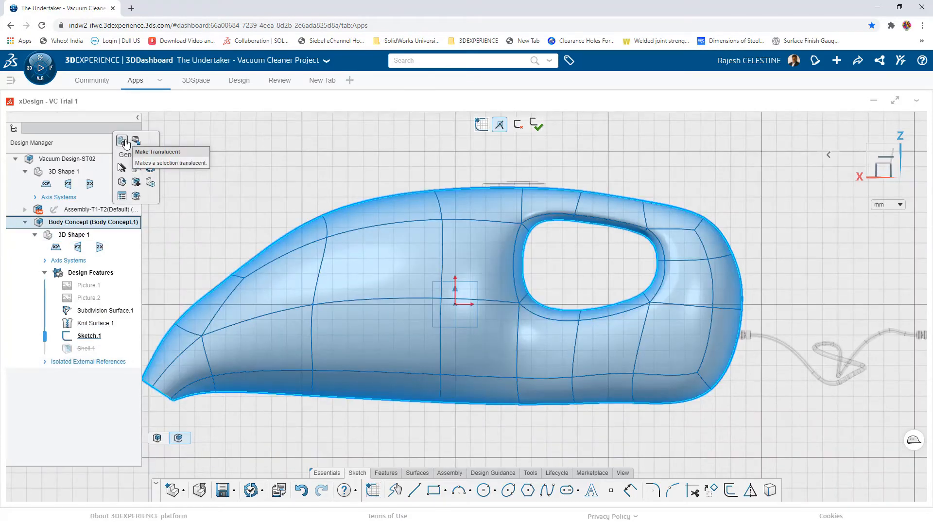
click(123, 142)
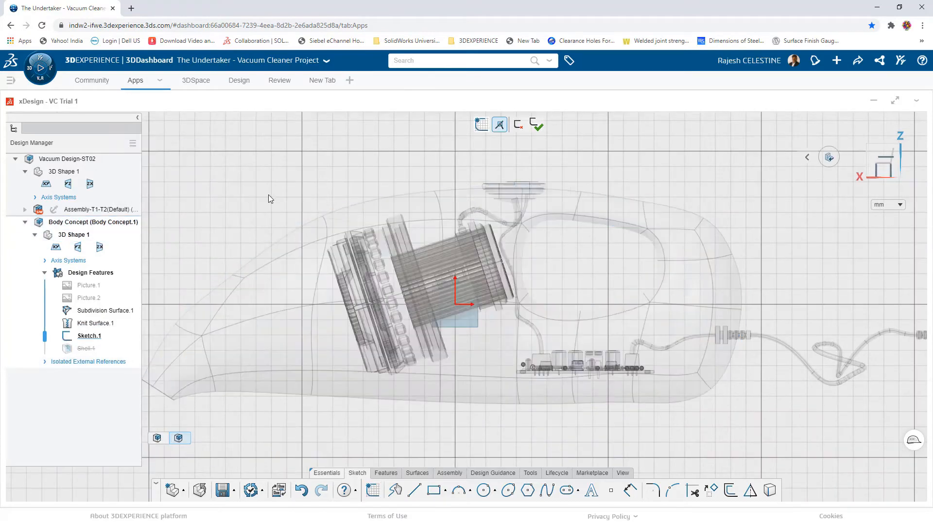
click(484, 491)
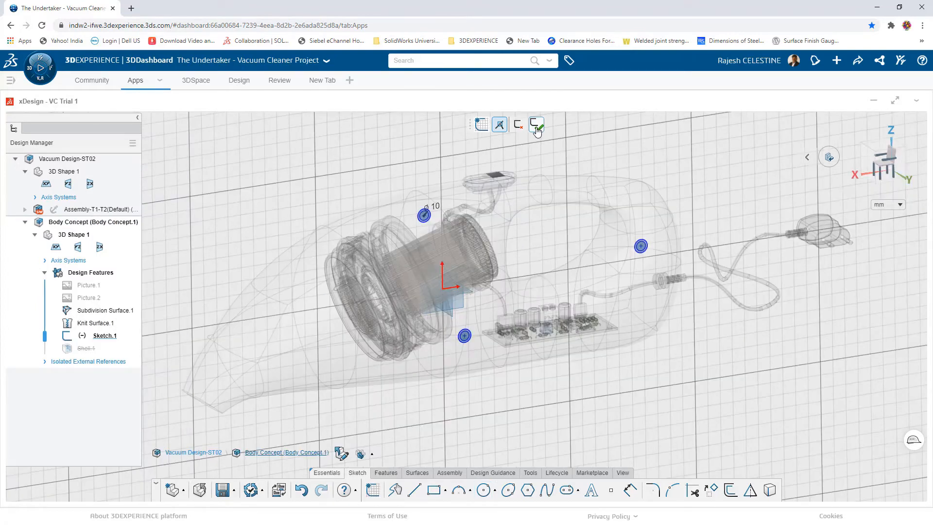
click(536, 126)
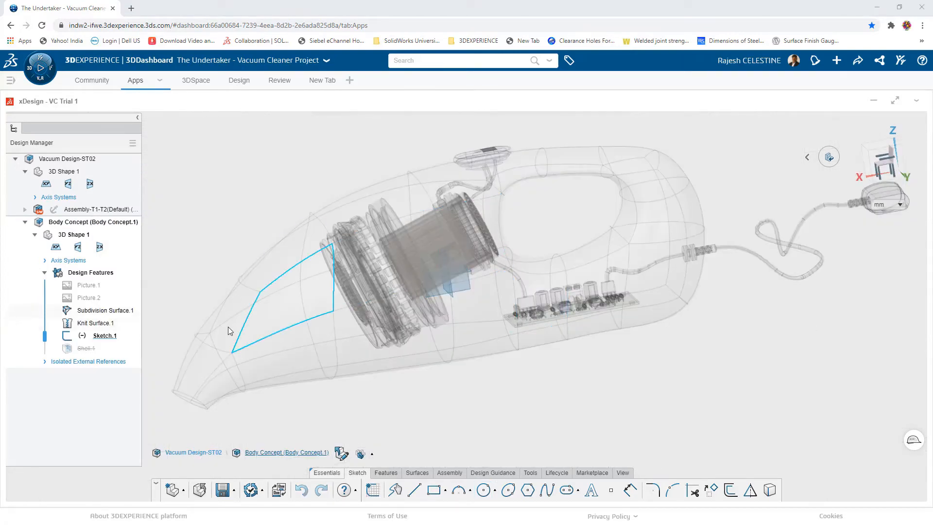
Cut the three sketched circles through one side of the body with Extrude, using the Through One Way end condition.
click(91, 336)
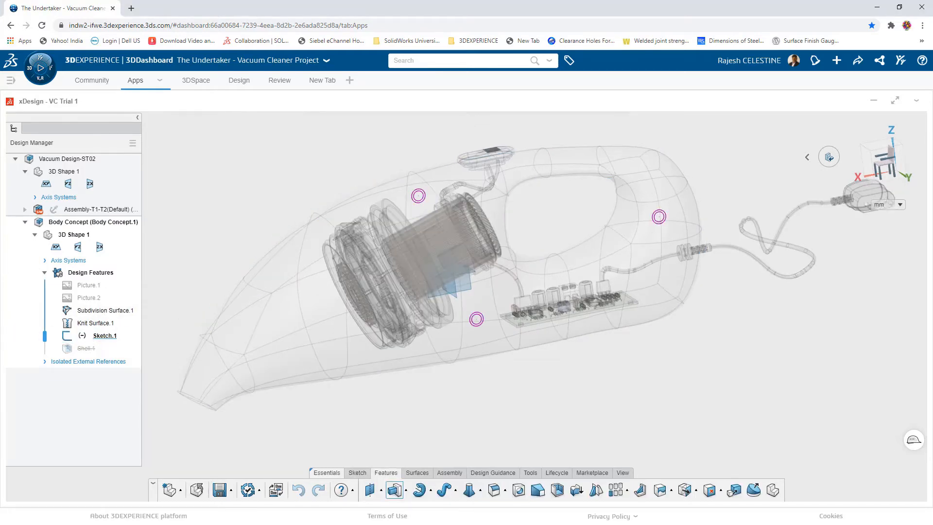
click(236, 152)
click(235, 255)
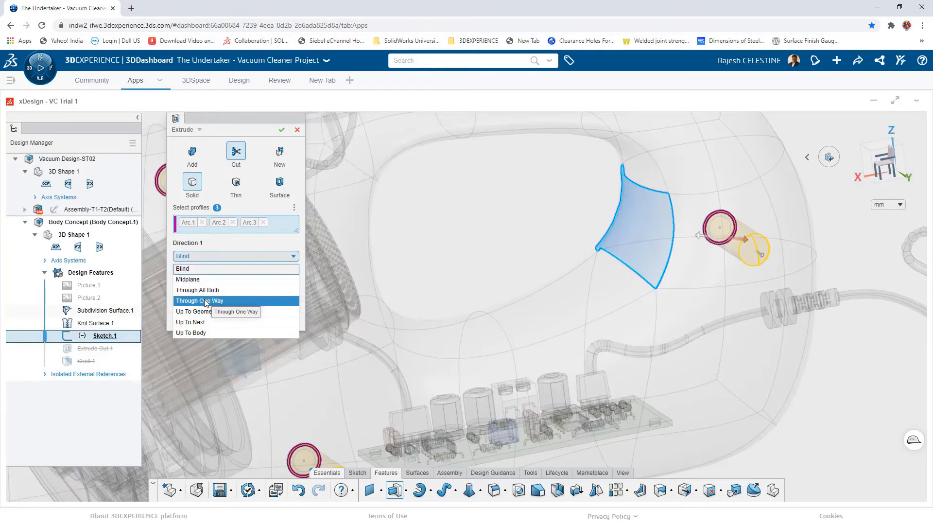
click(205, 301)
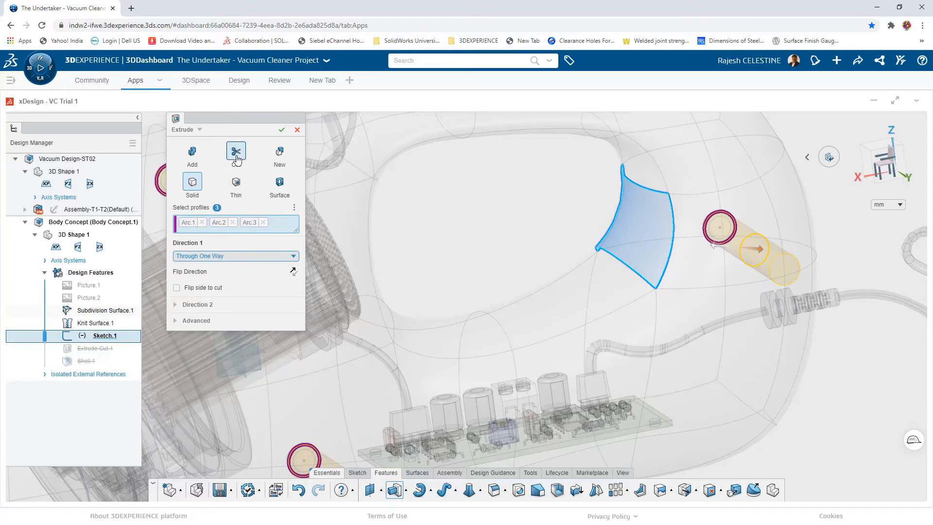
click(283, 131)
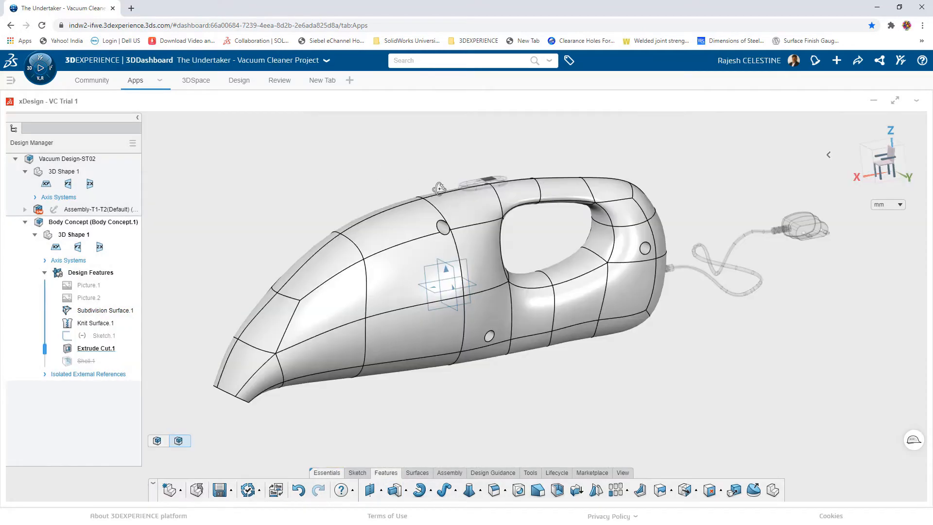
Fillet the outer rims of the three cut holes and roll the model forward to include the shell.
middle_drag(439, 188, 430, 180)
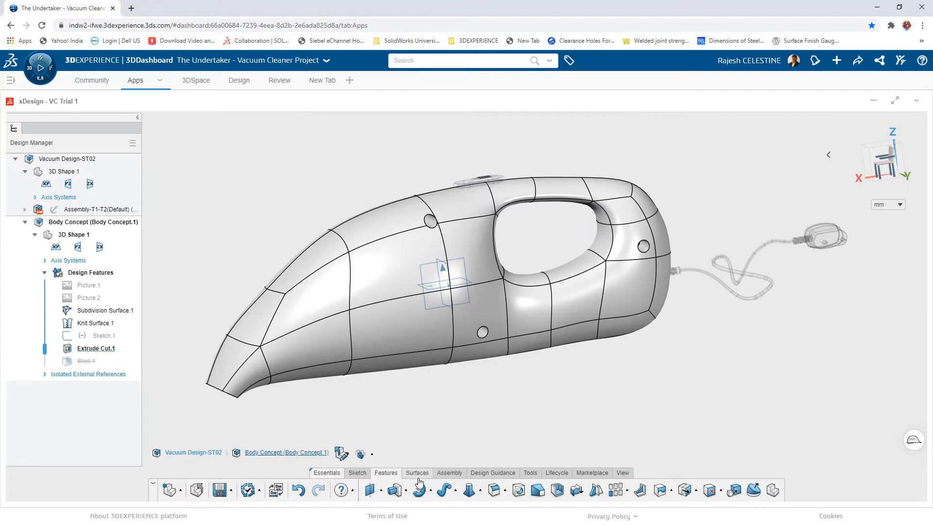
click(493, 491)
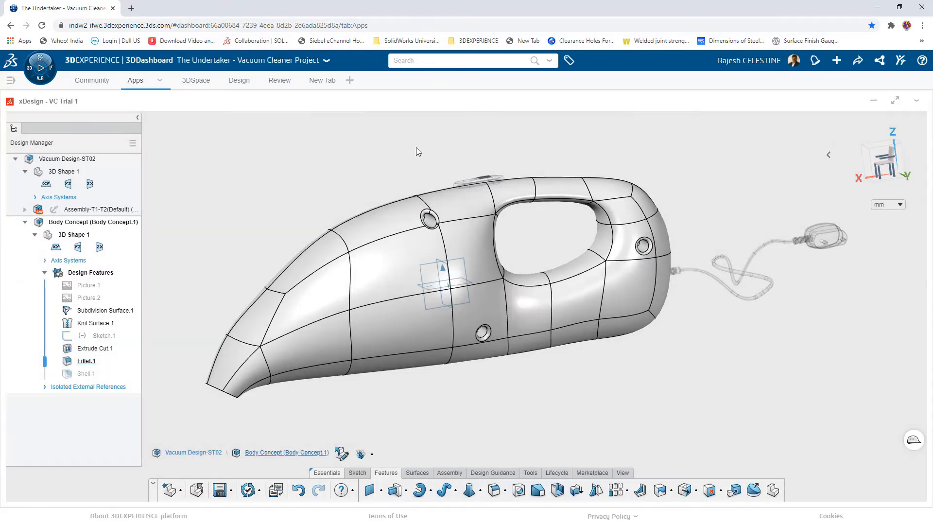
middle_drag(337, 159, 350, 164)
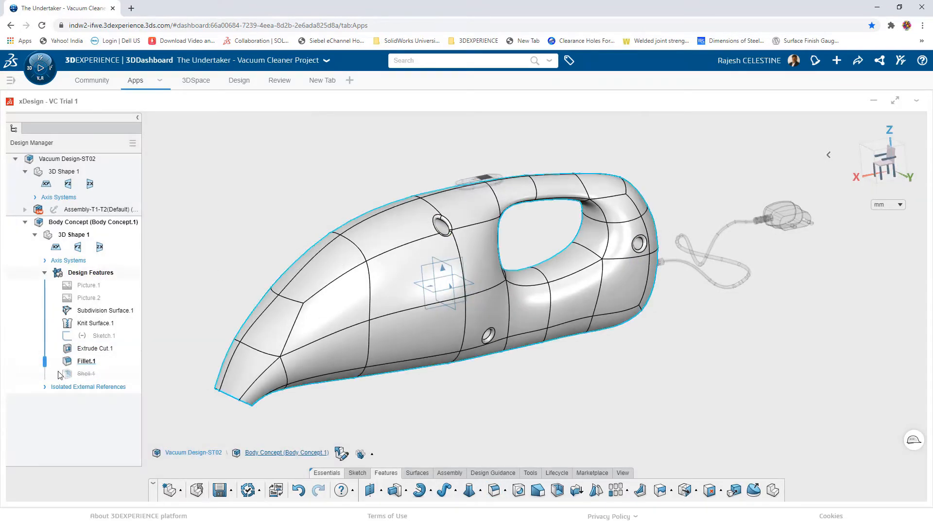
drag(45, 362, 45, 376)
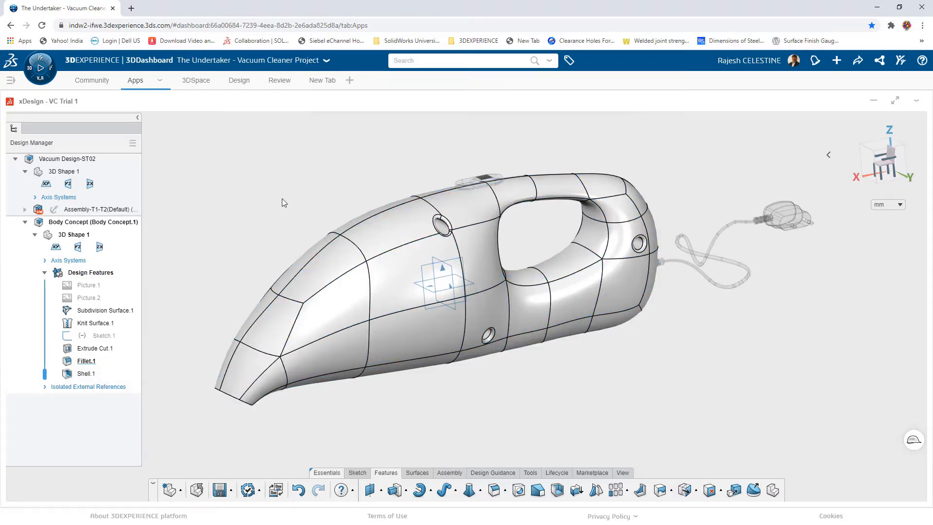
Sketch one straight splitting line along the length of the body and another across its front section.
middle_drag(503, 247, 508, 521)
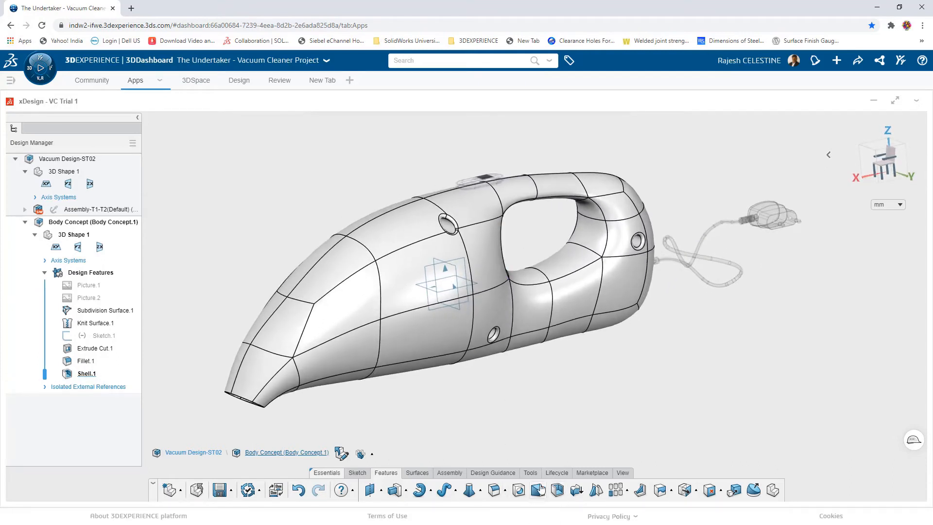
click(525, 474)
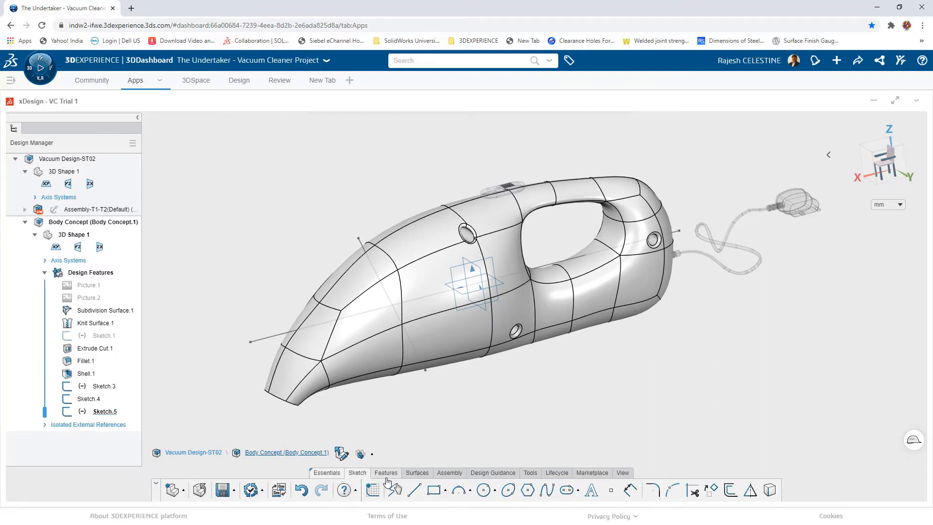
Split the shelled body lengthwise into two halves by projecting the long sketch line in both directions.
click(386, 473)
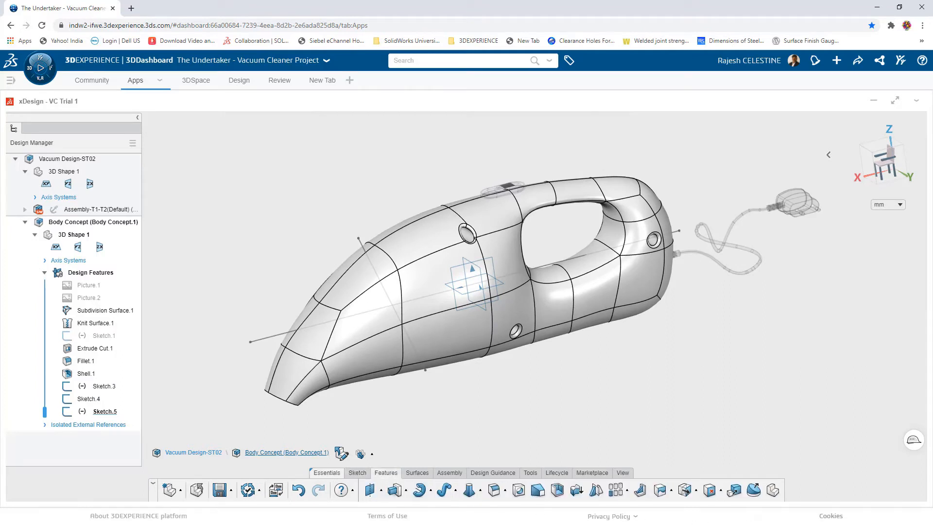
click(672, 493)
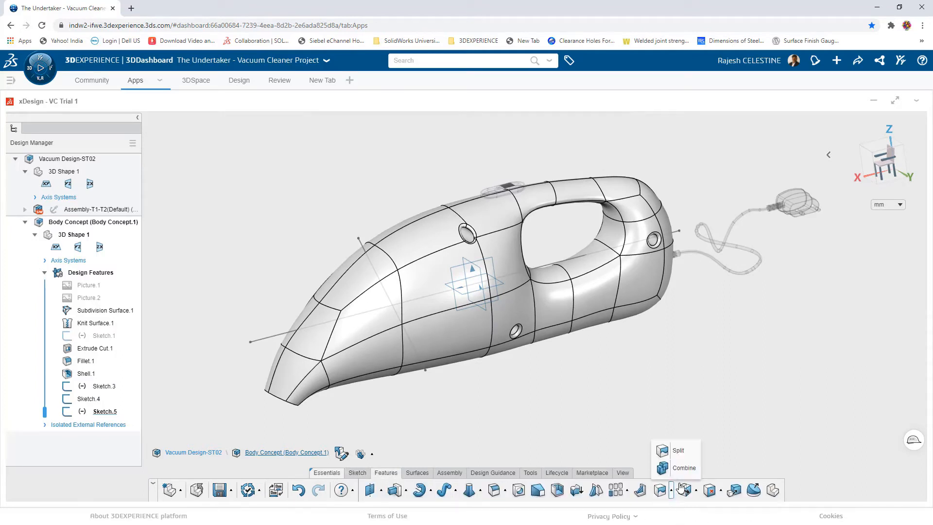
click(680, 451)
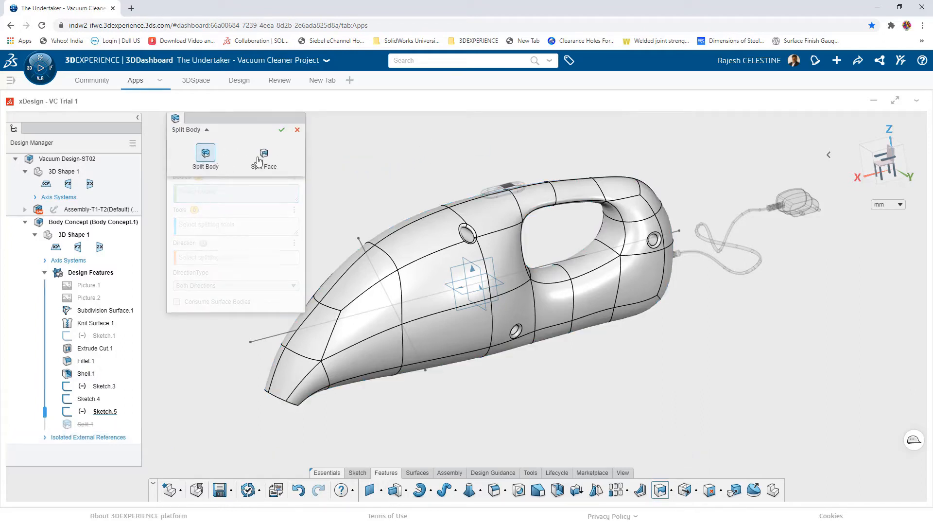
click(205, 155)
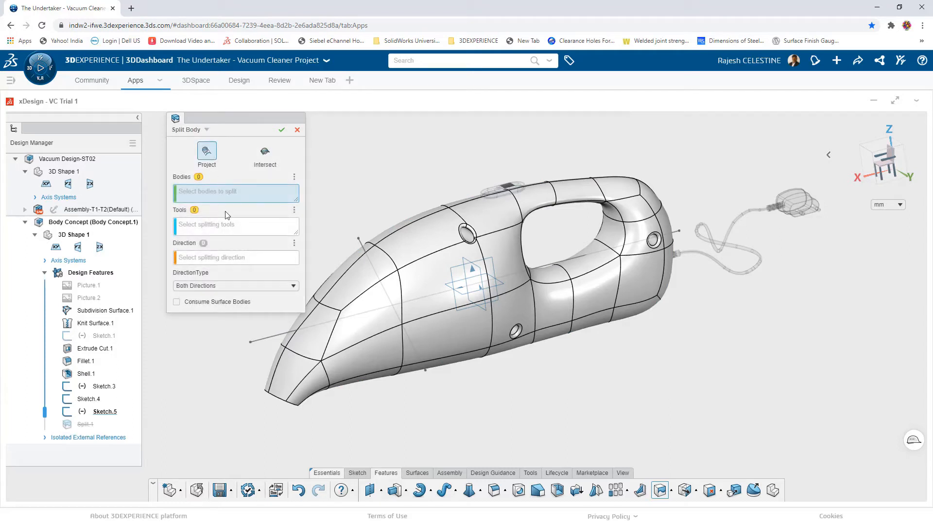
click(423, 277)
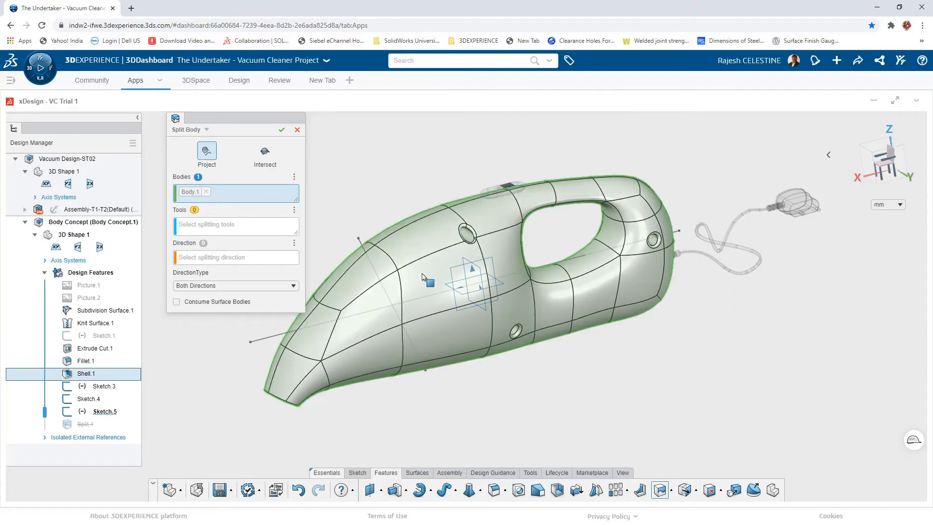
click(189, 227)
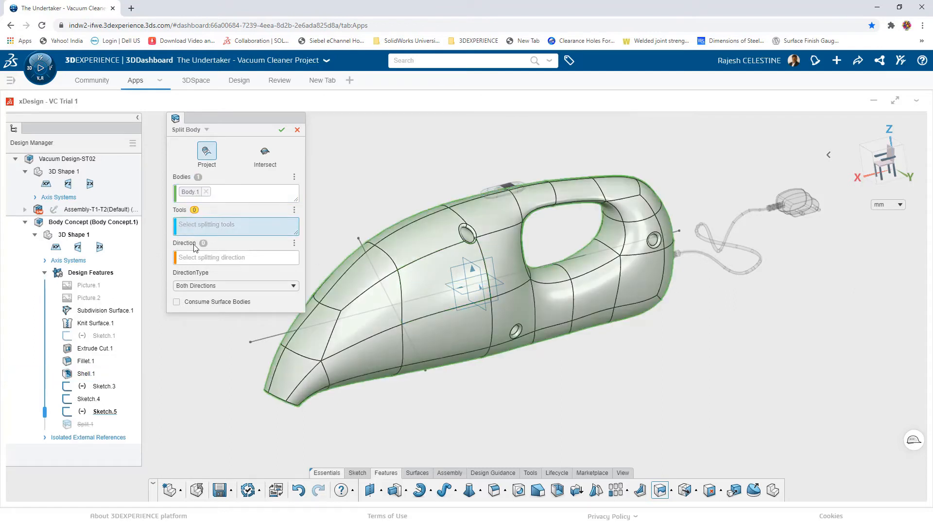
click(261, 340)
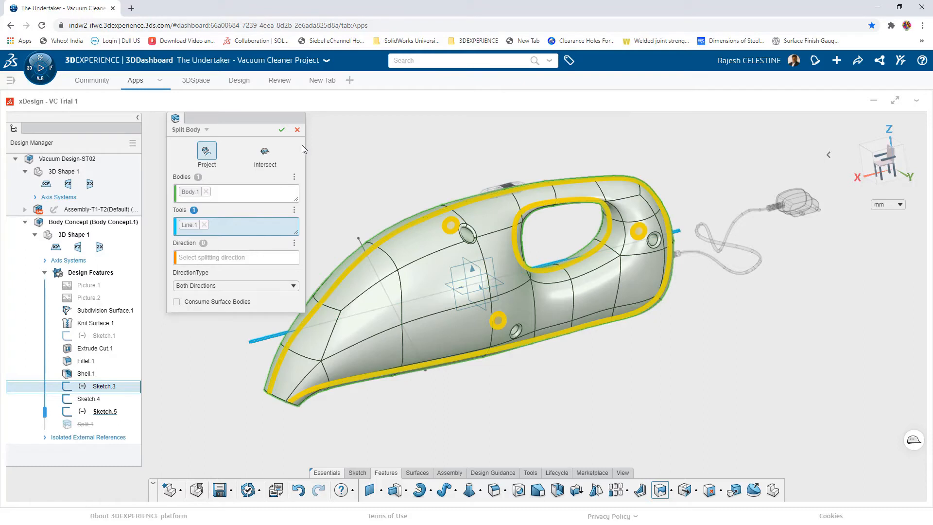
click(281, 129)
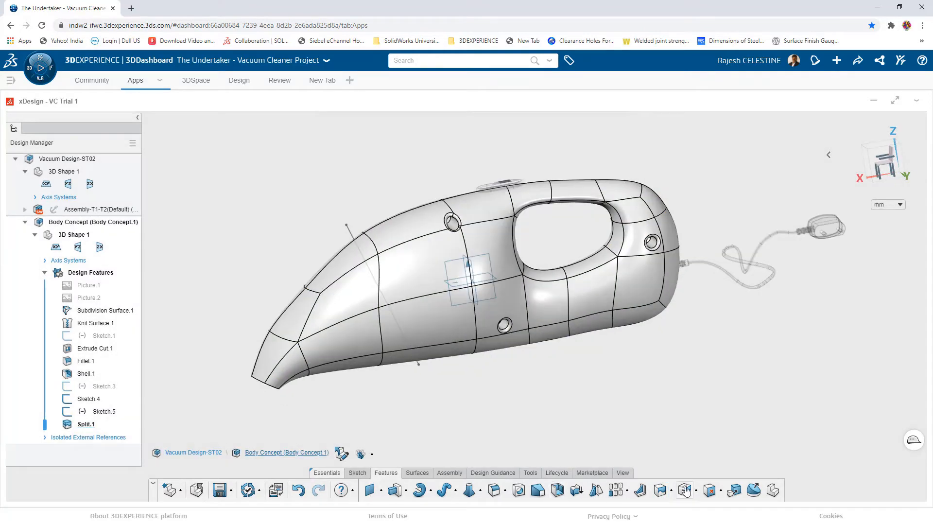
Split both body halves across the front by projecting the short slanted sketch line in both directions.
click(672, 495)
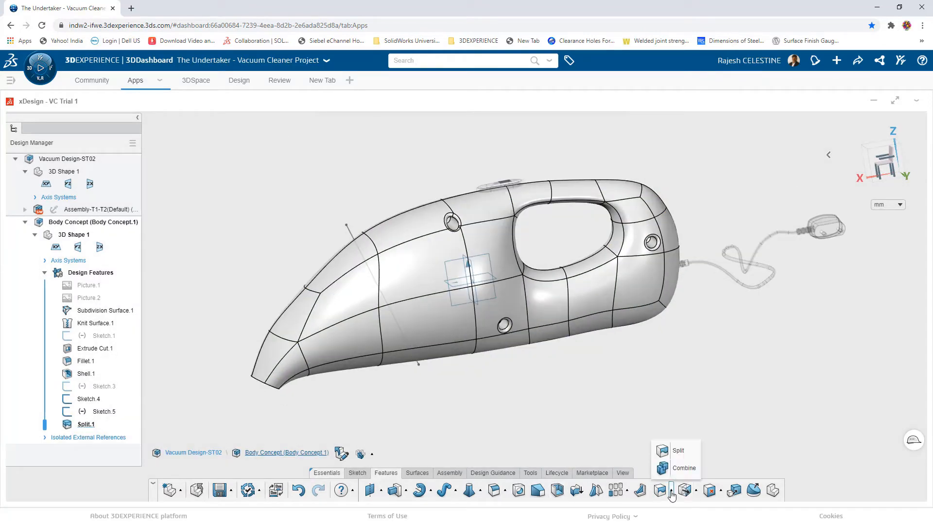
click(678, 452)
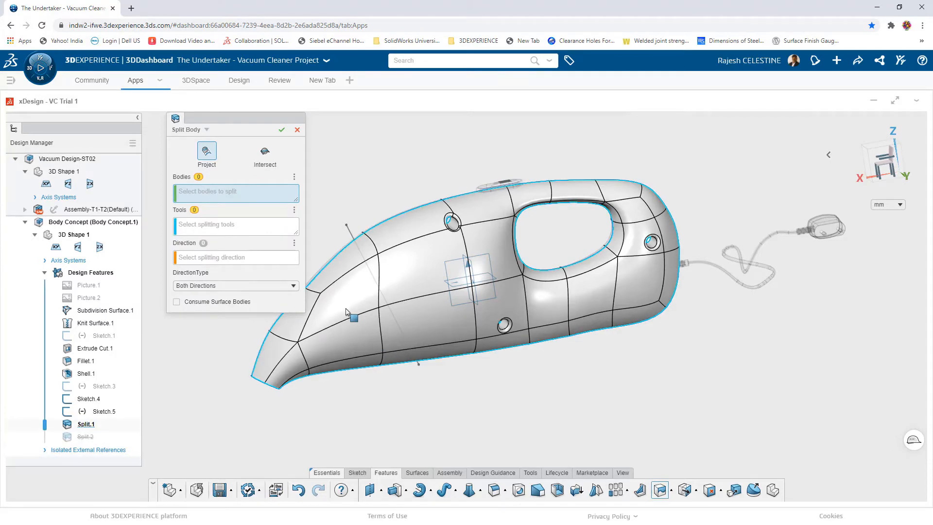
click(460, 324)
middle_drag(459, 324, 545, 348)
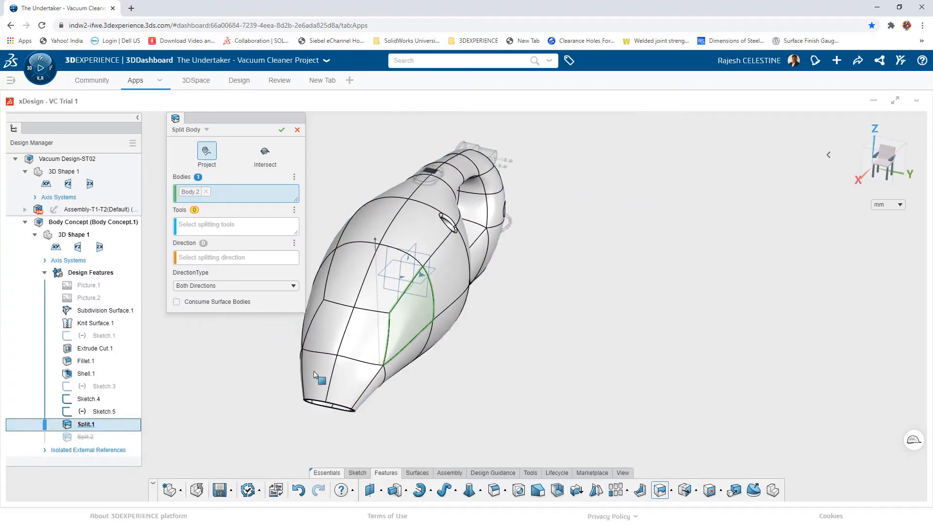
click(324, 331)
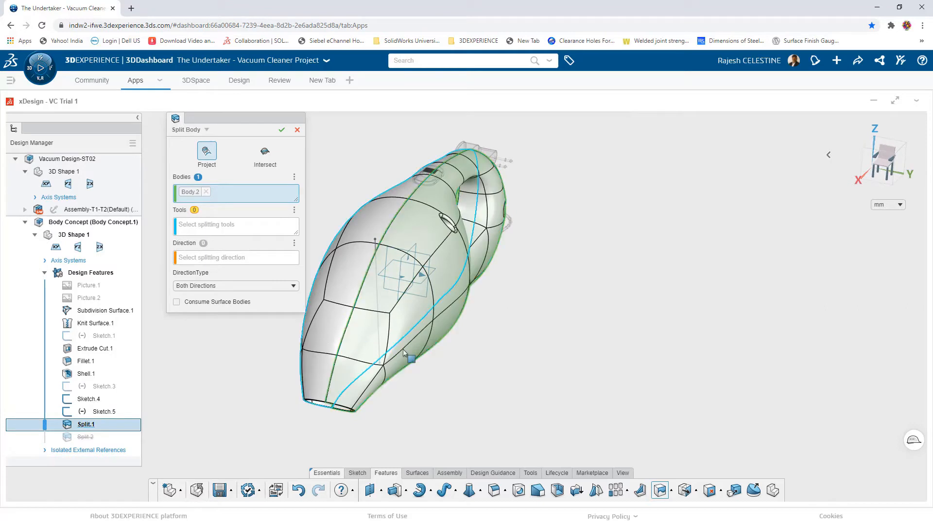
middle_drag(508, 358, 442, 357)
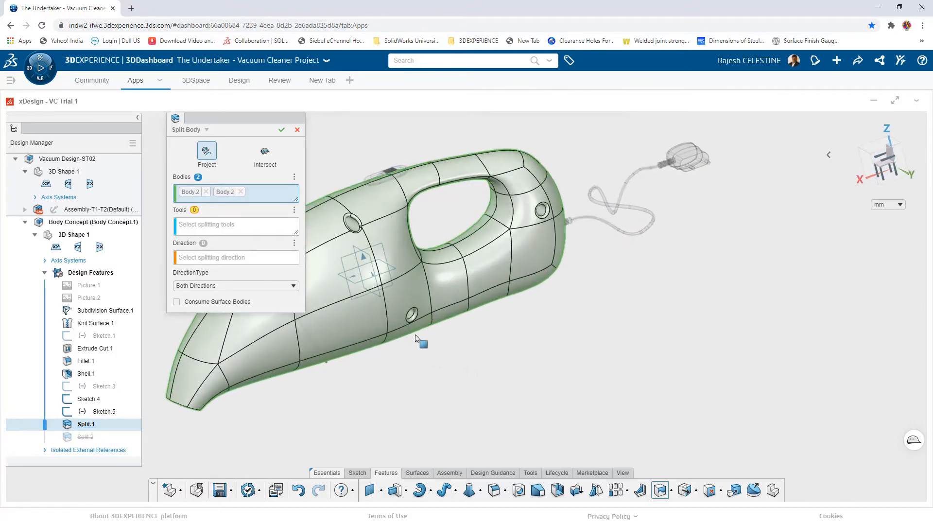
click(225, 230)
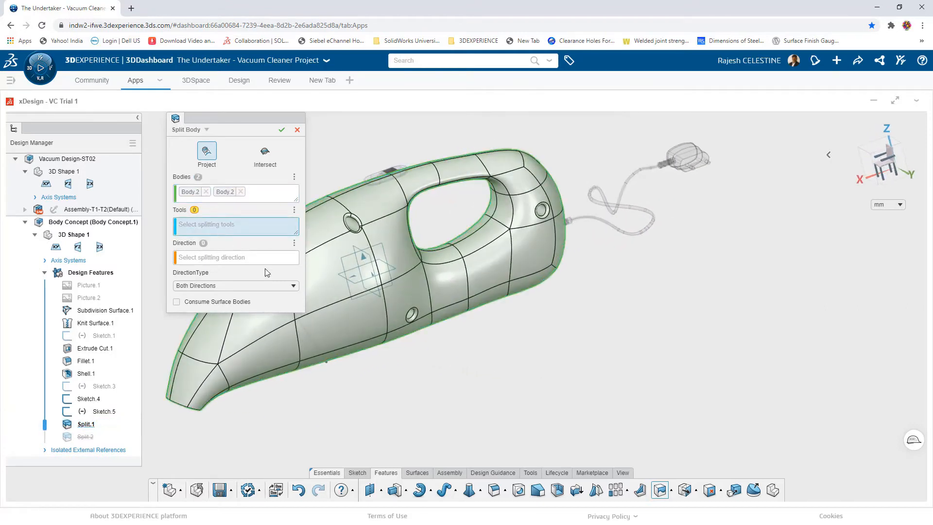
click(319, 347)
middle_drag(575, 371, 575, 368)
click(280, 131)
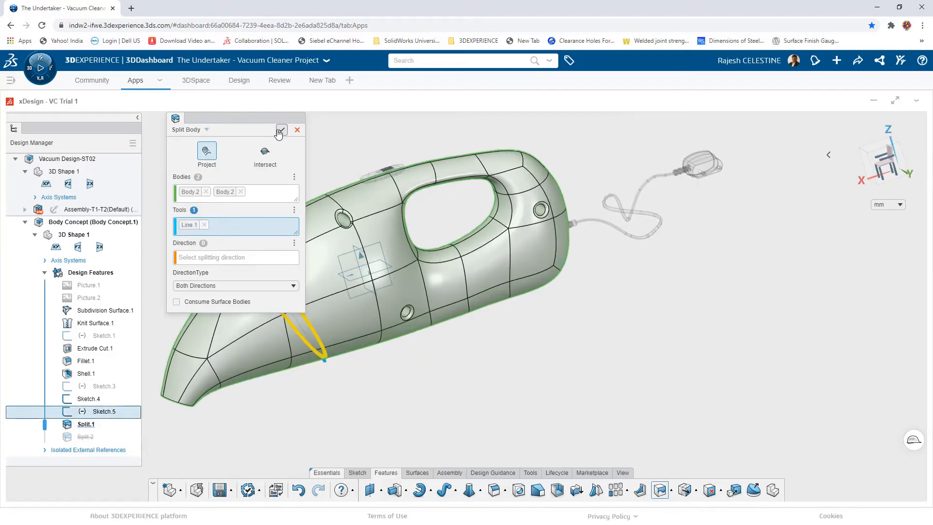
Combine the two split front pieces of the vacuum body into a single mouth body using the Add operation.
click(673, 492)
click(685, 468)
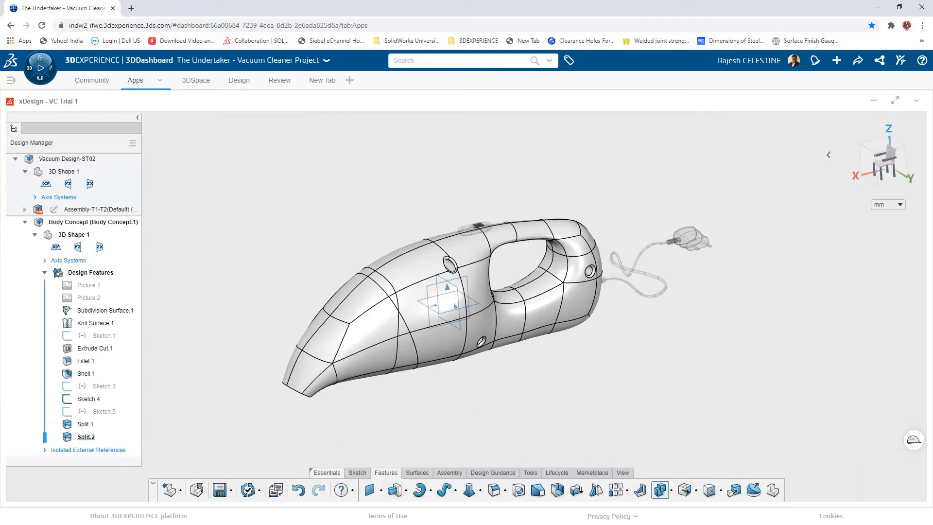
click(366, 345)
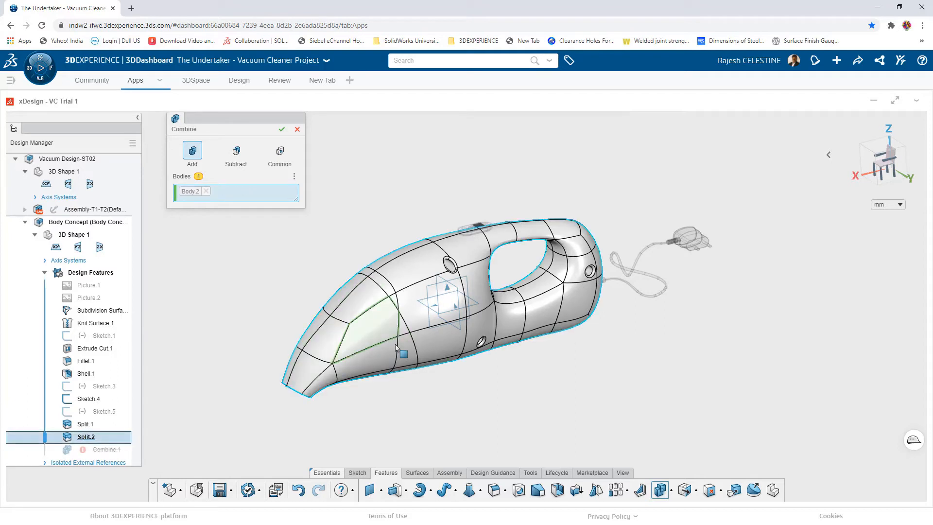
middle_drag(366, 345, 434, 346)
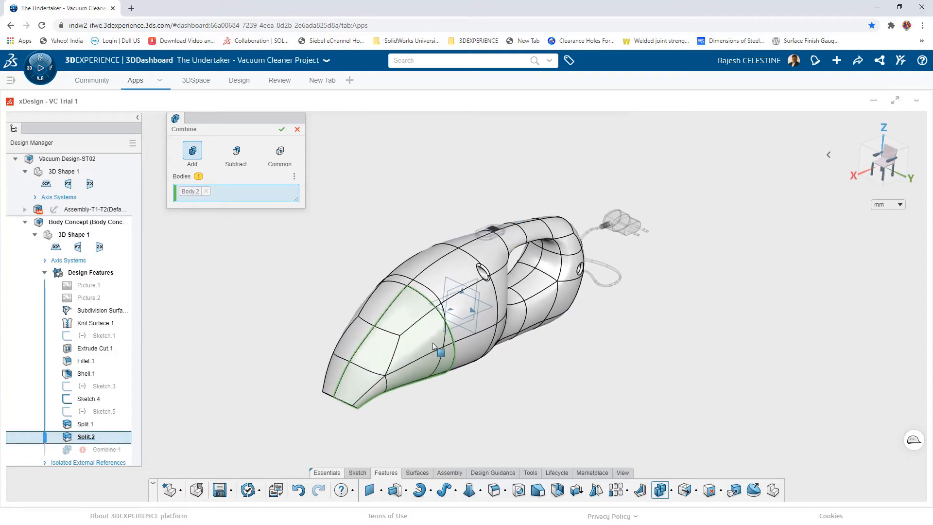
click(373, 315)
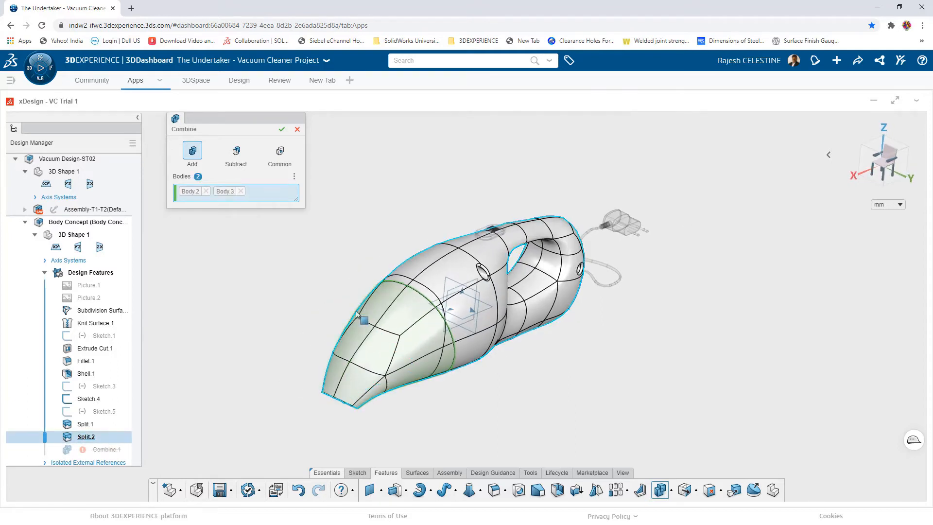
click(281, 130)
Make a new component named Body LH as a linked body from the handle-side housing half with the screw holes.
click(450, 473)
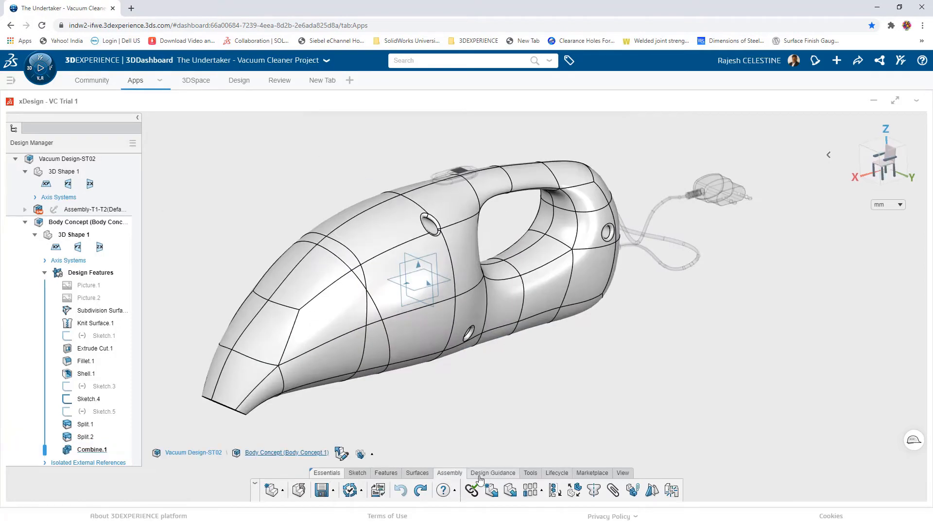
click(555, 490)
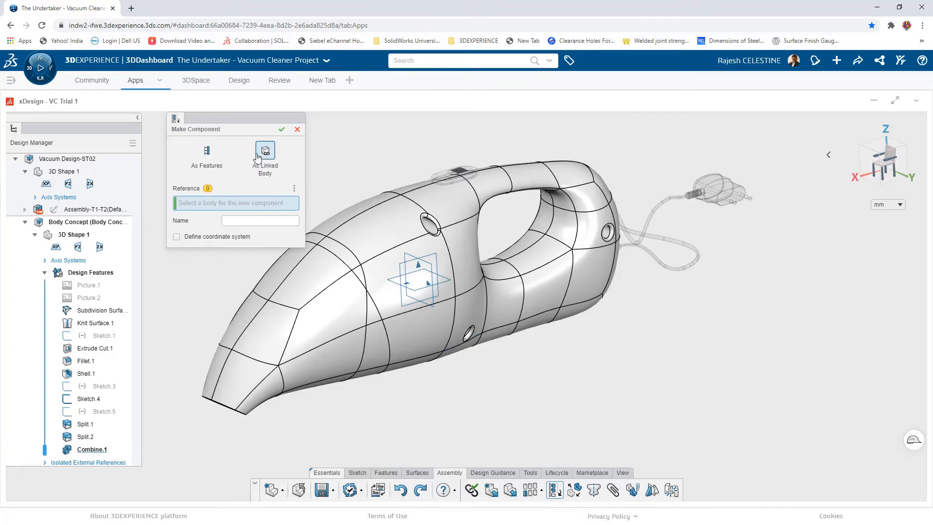
click(538, 292)
mouse_move(571, 327)
middle_down()
mouse_move(579, 344)
mouse_move(564, 311)
middle_up()
click(260, 220)
text(Body LH)
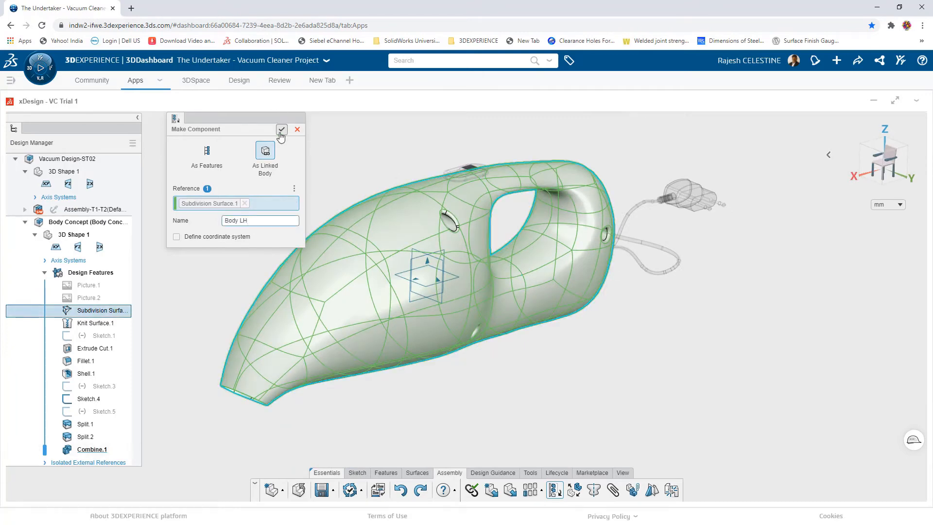
click(281, 130)
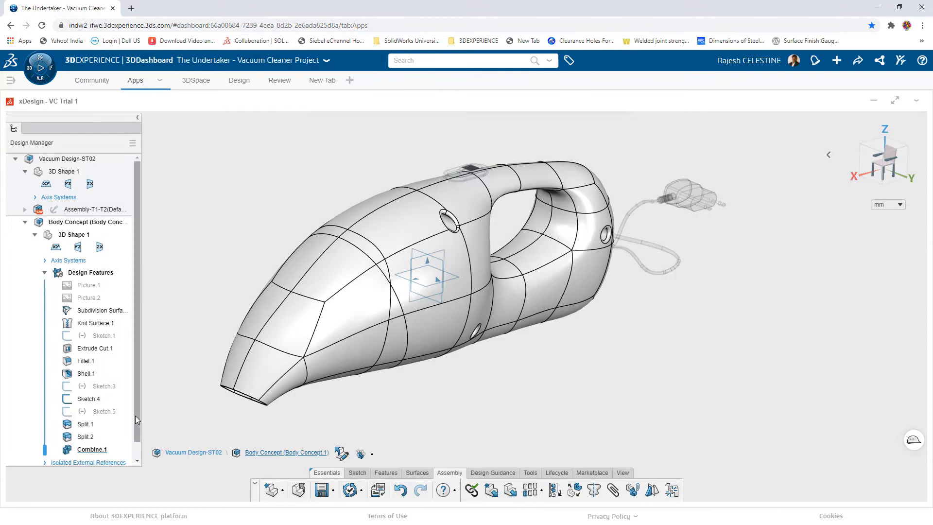
drag(136, 417, 136, 439)
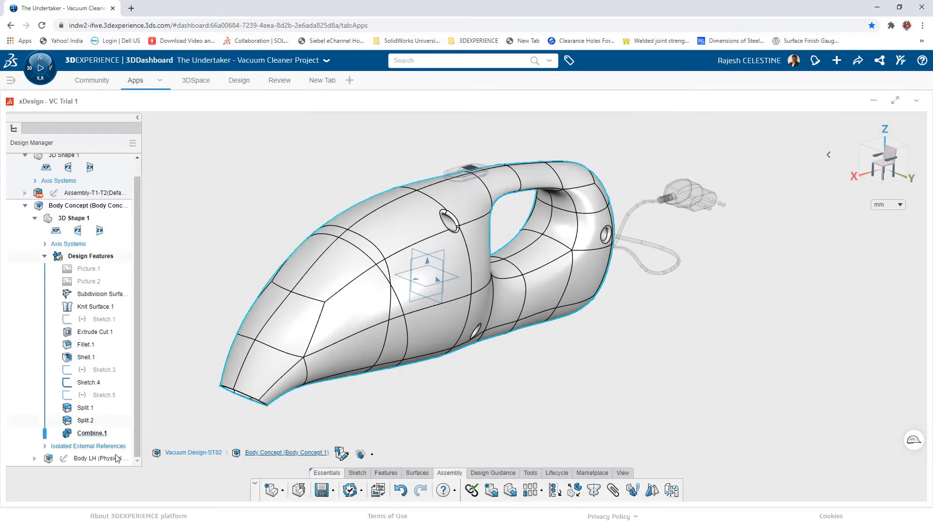
click(108, 458)
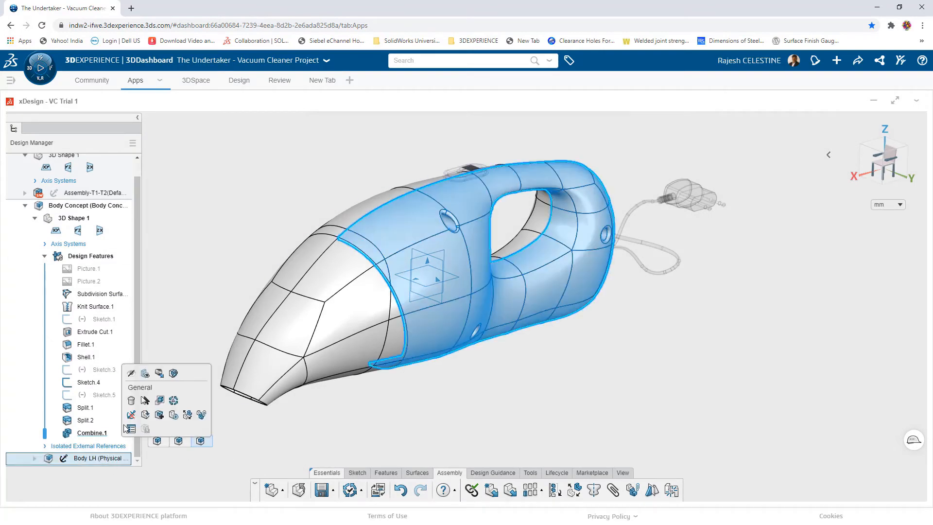
click(241, 197)
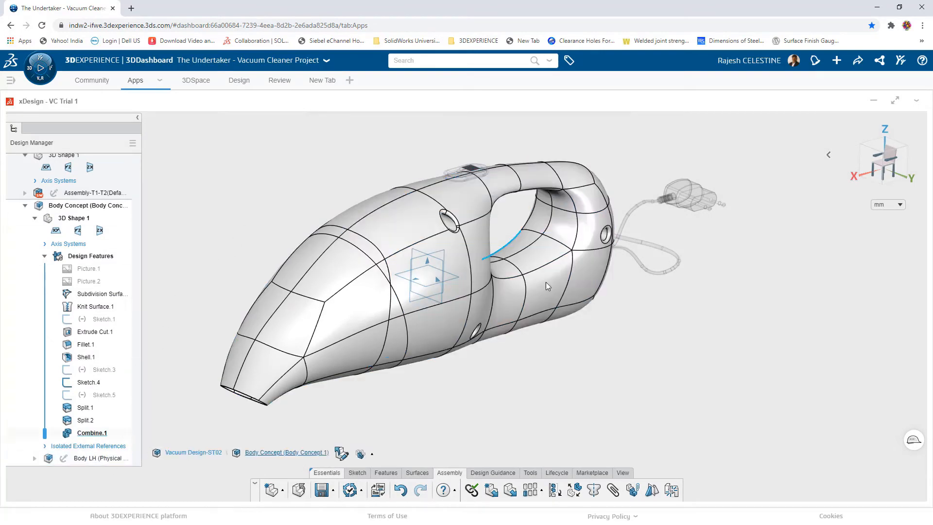
Make a new component named Body RH as a linked body from the opposite housing half.
click(555, 492)
middle_drag(436, 174, 527, 226)
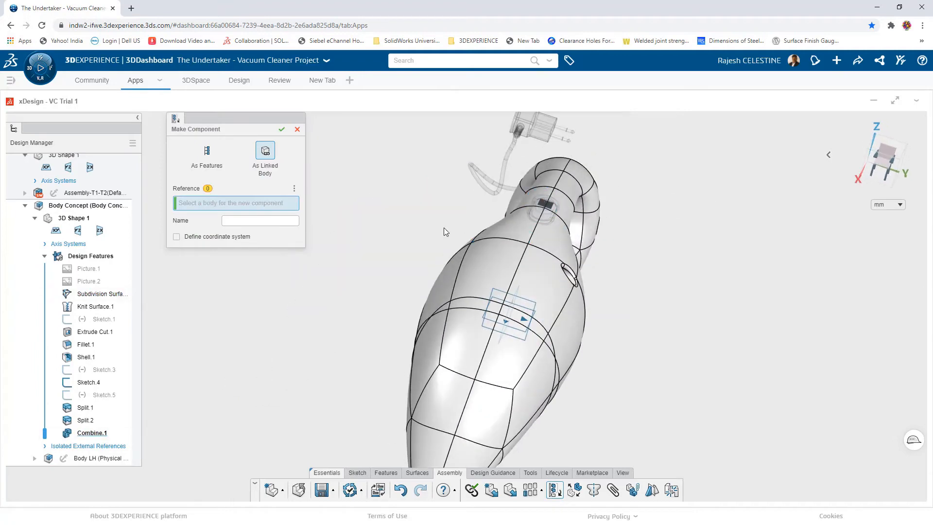
click(488, 263)
middle_drag(486, 262, 396, 219)
click(261, 219)
text(Body RH)
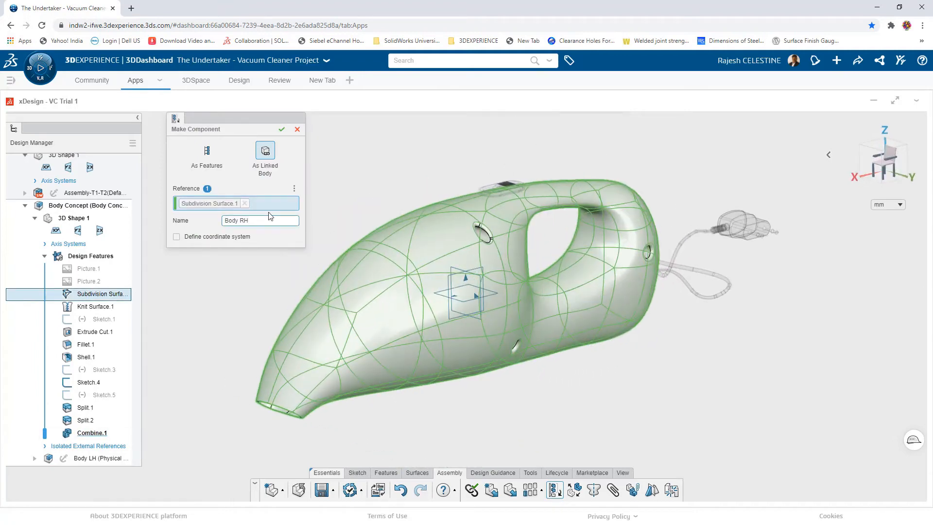
click(281, 129)
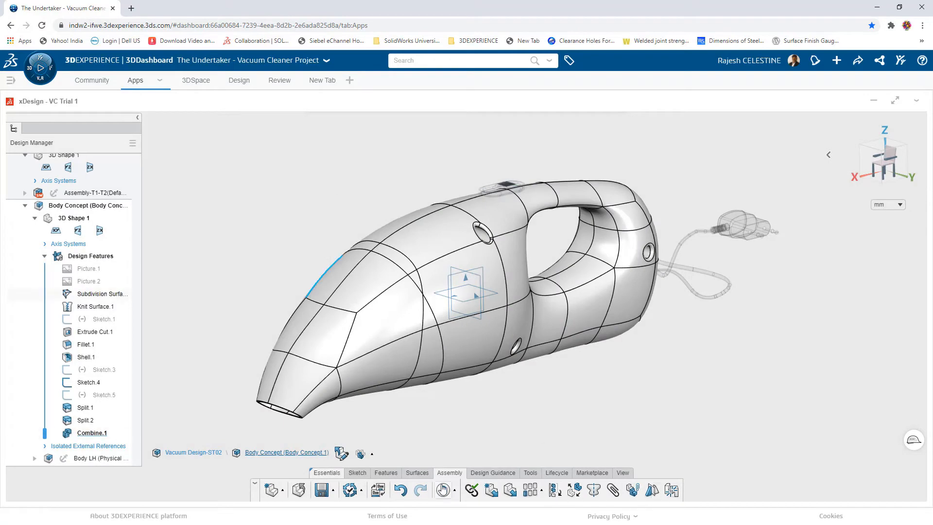
click(79, 460)
mouse_move(506, 420)
middle_down()
mouse_move(562, 440)
mouse_move(502, 418)
middle_up()
click(502, 418)
Make a new component named Mouth as a linked body from the combined front piece.
click(555, 490)
click(472, 370)
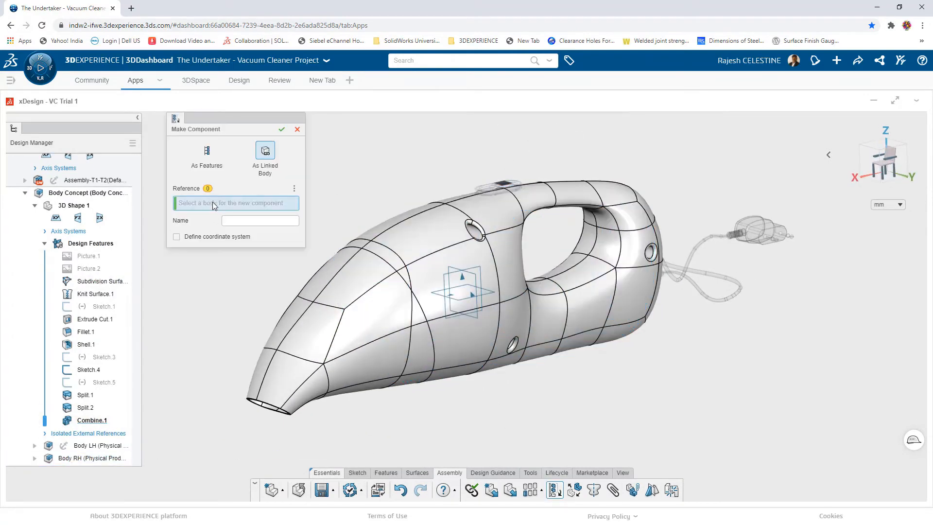
click(238, 221)
text(Mouth)
click(281, 129)
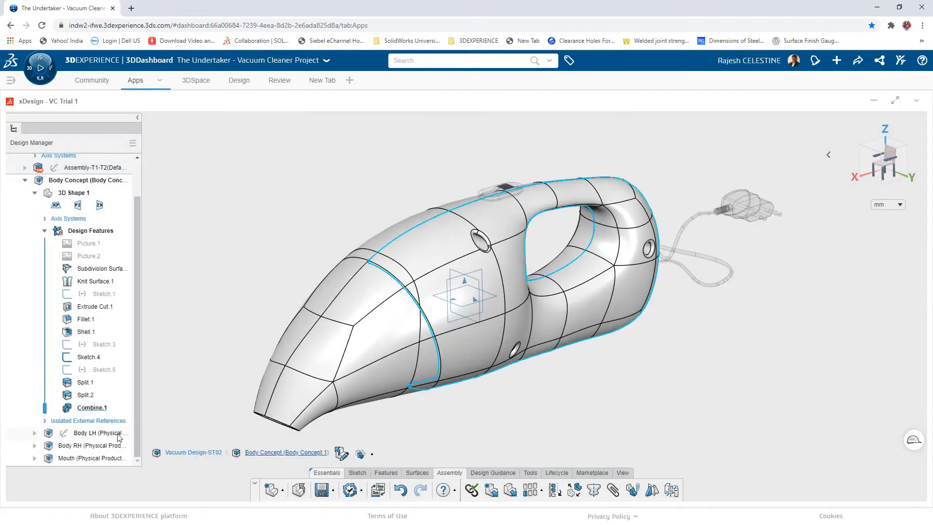
Examine the Body LH, Body RH and Mouth components one by one to check which part of the housing each covers.
click(97, 433)
key(i)
middle_drag(350, 214, 329, 206)
key(i)
click(105, 447)
click(159, 390)
click(329, 207)
key(Escape)
click(114, 459)
click(169, 403)
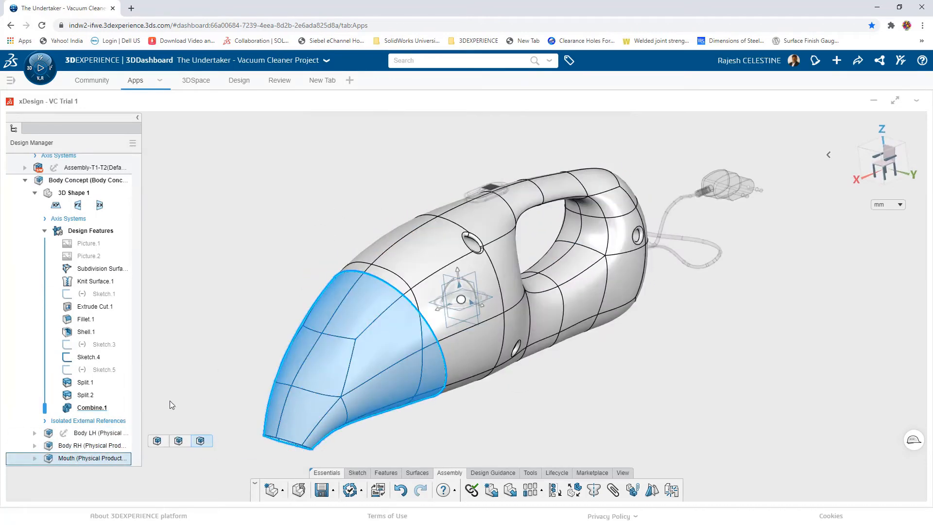
middle_drag(379, 236, 345, 239)
middle_drag(463, 244, 492, 240)
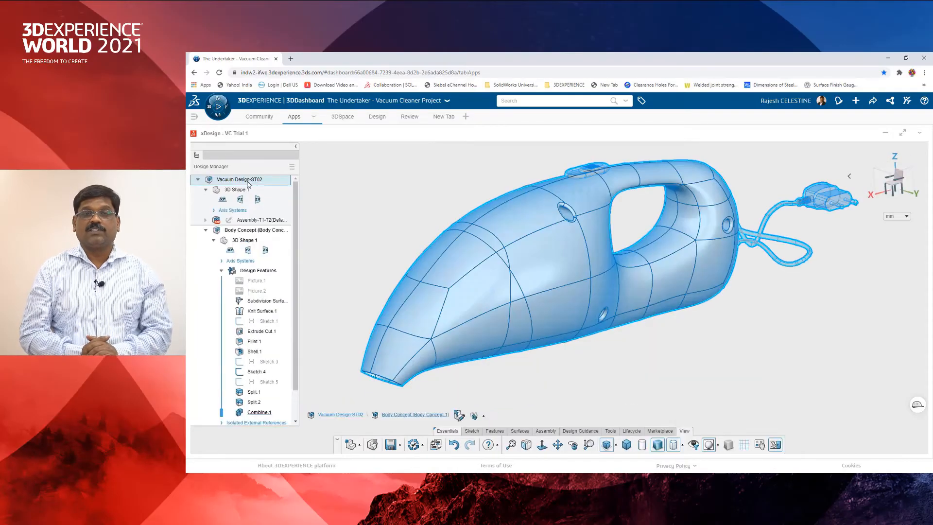
Activate the top-level Vacuum Design-ST02 assembly for editing.
double_click(248, 181)
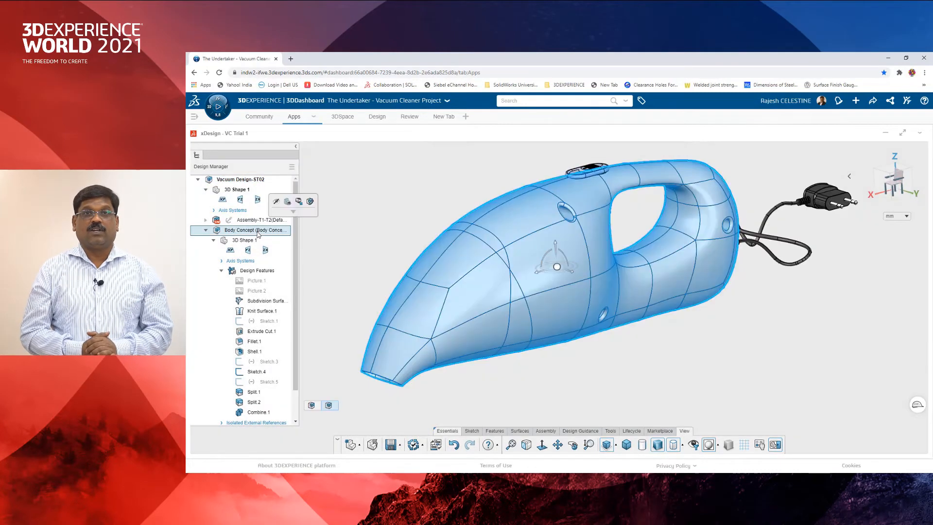